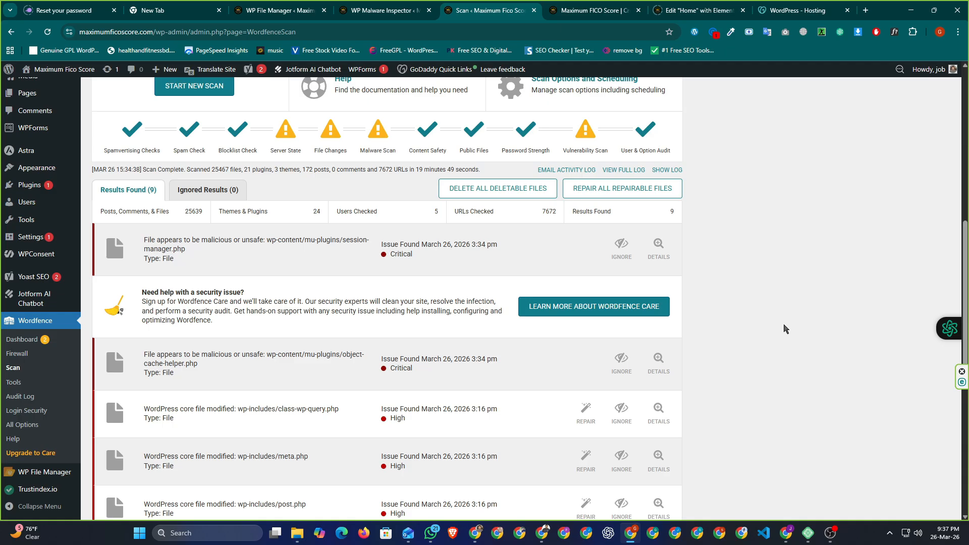
- Open the WP Malware Inspector scanner page and examine its scan options and results summary
scroll(768, 355, down, 1)
scroll(768, 356, down, 6)
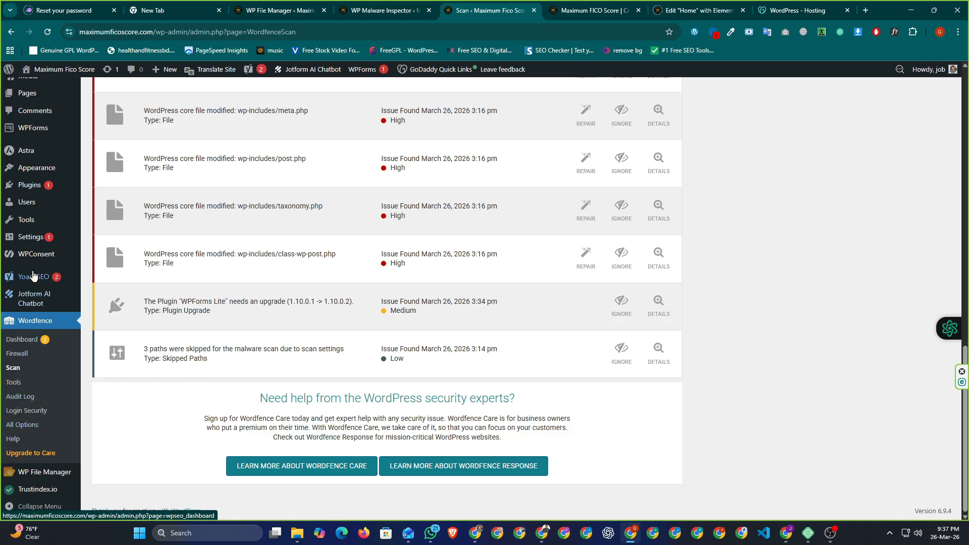
mouse_move(33, 222)
click(112, 307)
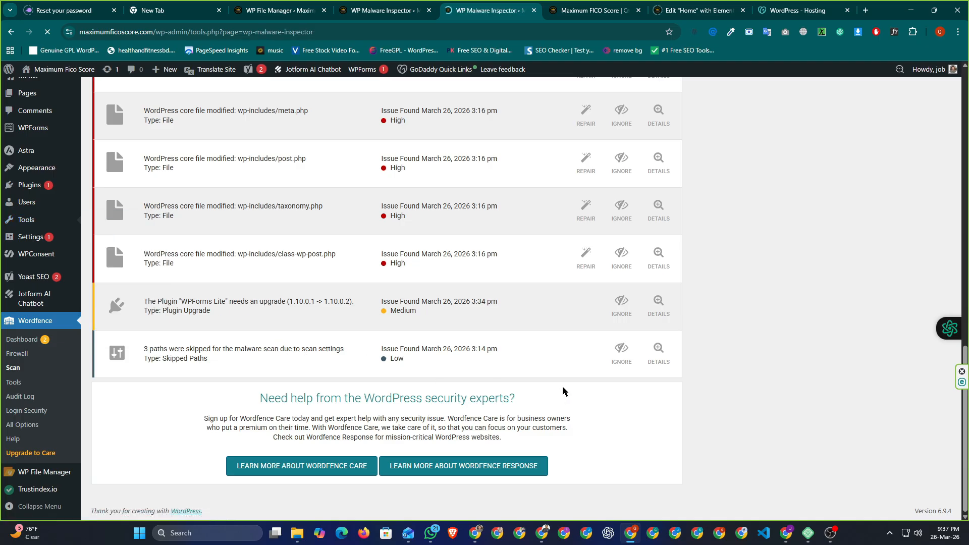
scroll(832, 376, down, 4)
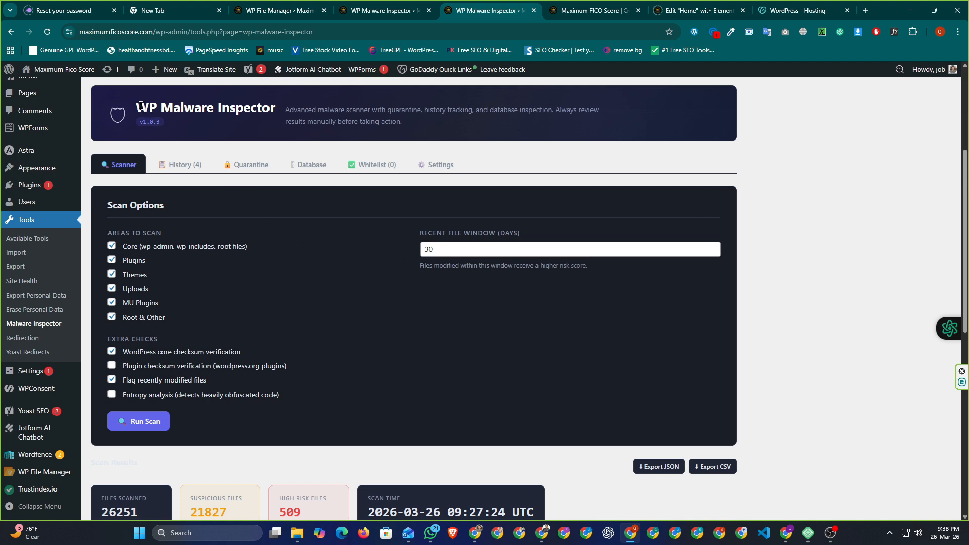
drag(135, 108, 278, 110)
click(247, 107)
click(412, 4)
click(521, 4)
scroll(32, 453, down, 2)
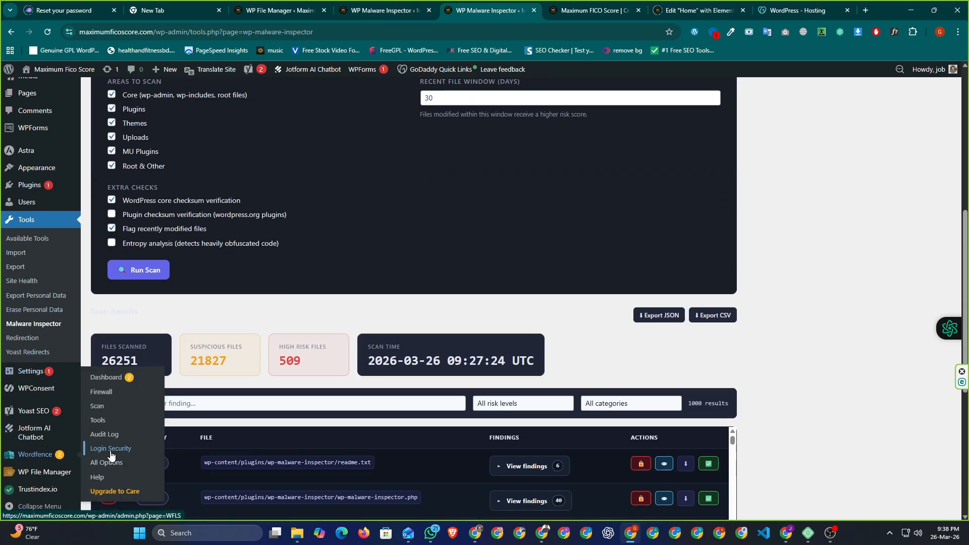
- Return to the Wordfence scan page and read through the list of flagged malicious and modified core files
click(98, 406)
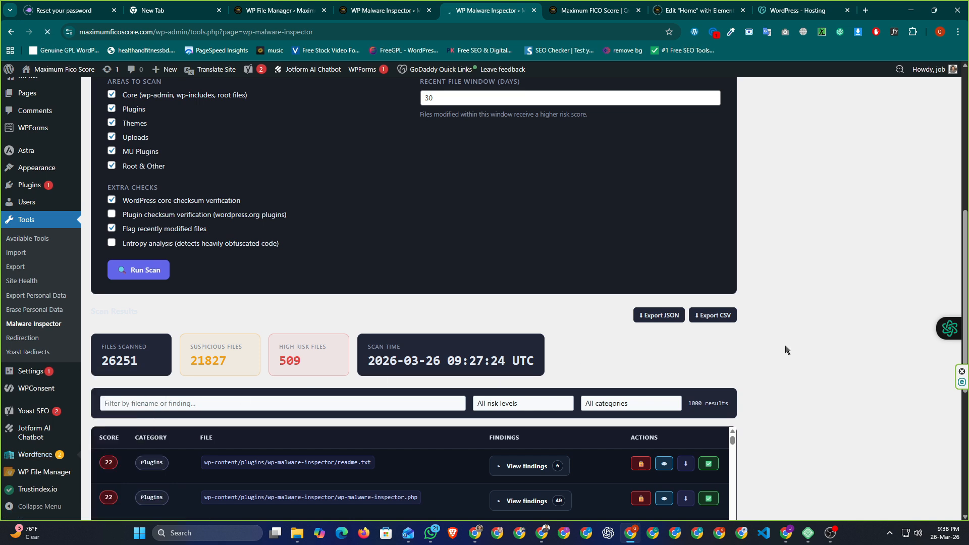
scroll(828, 344, down, 5)
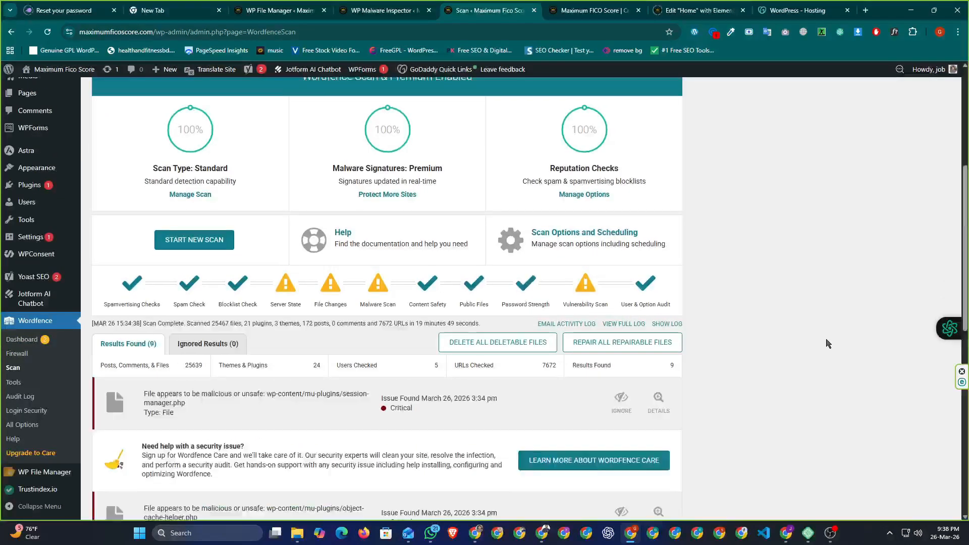
scroll(826, 342, down, 2)
scroll(287, 316, down, 1)
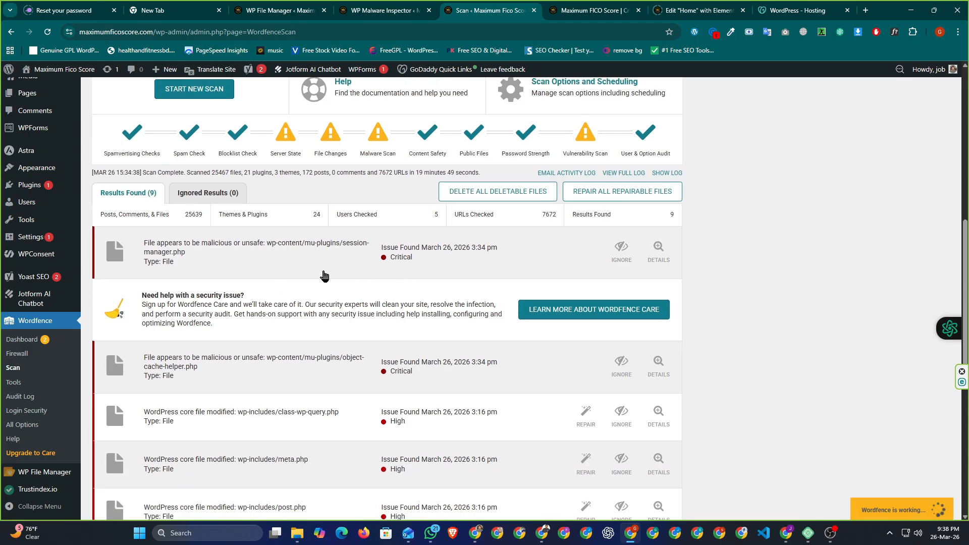
scroll(322, 279, down, 1)
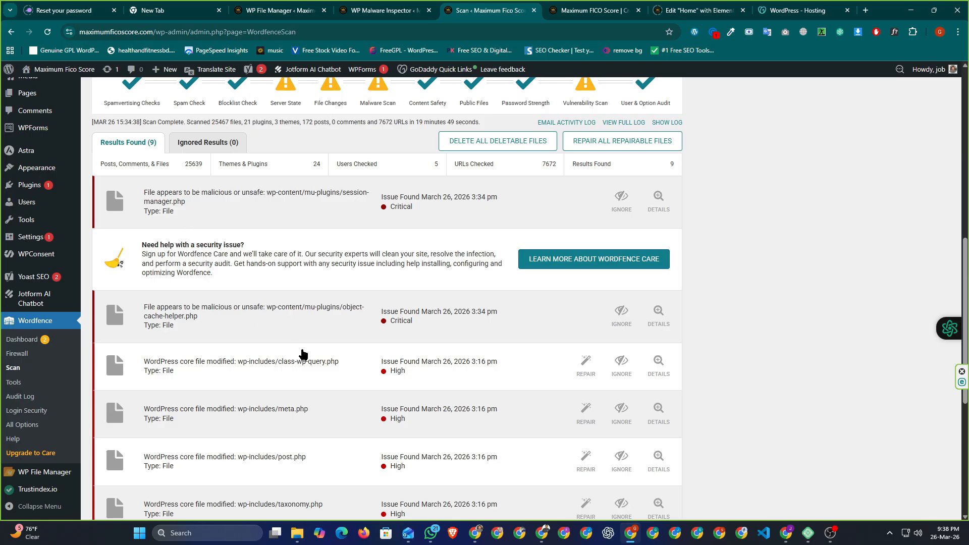
scroll(302, 351, down, 2)
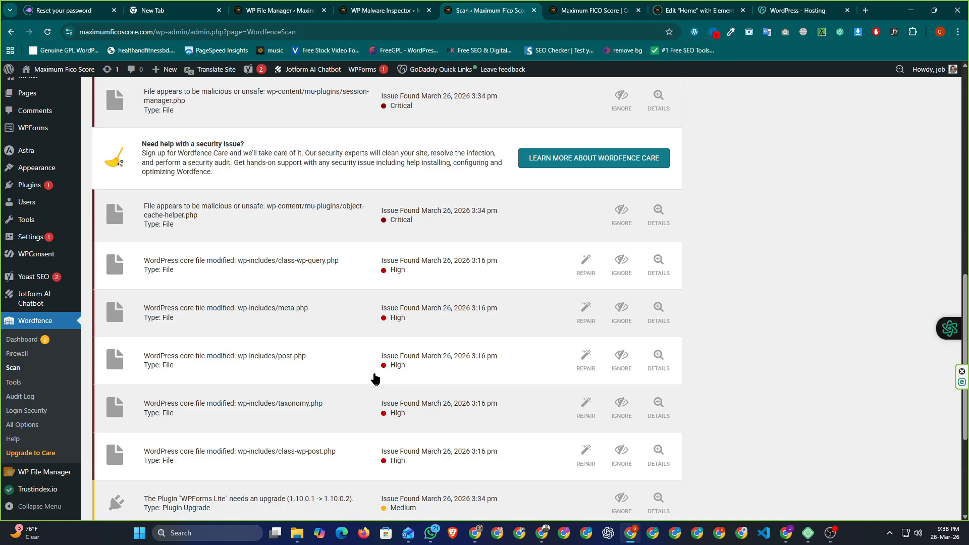
scroll(375, 378, up, 1)
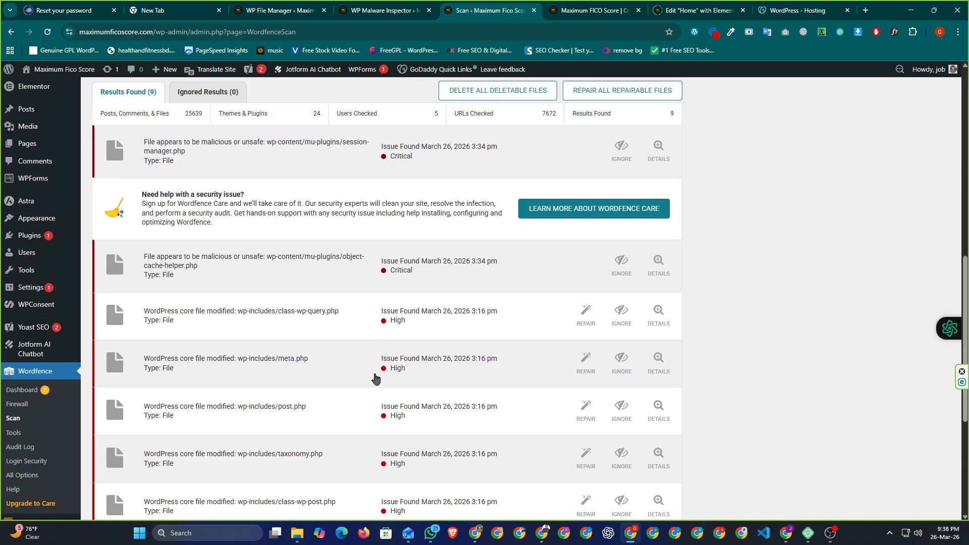
scroll(315, 295, down, 1)
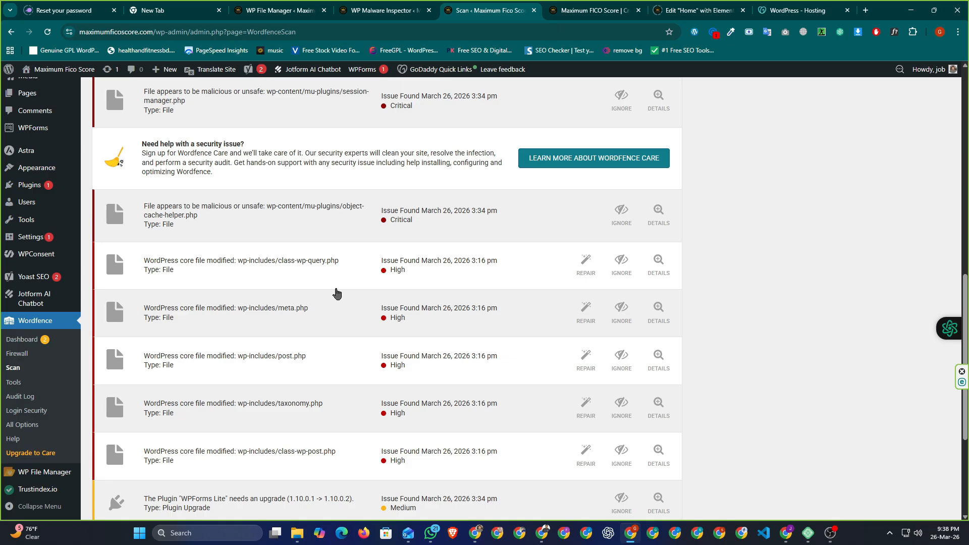
scroll(343, 296, down, 2)
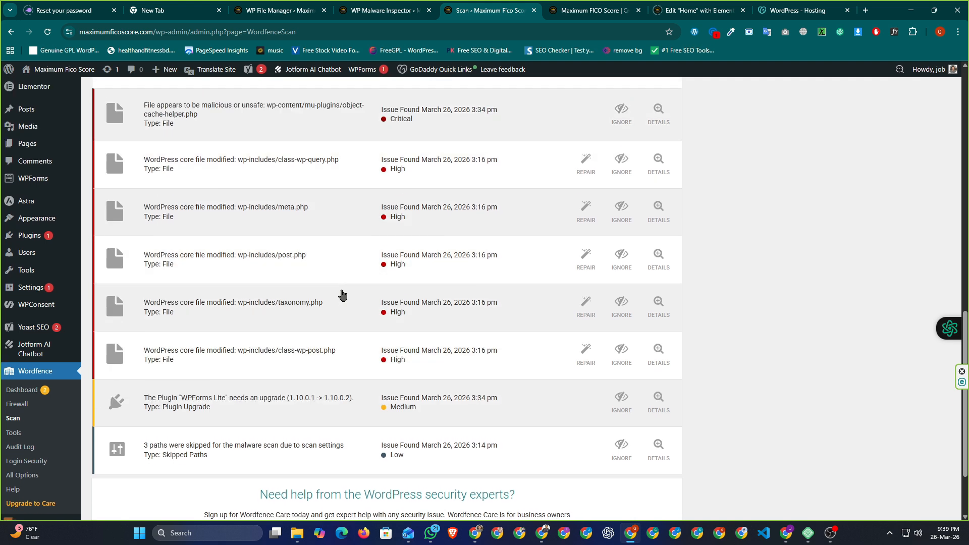
scroll(342, 294, up, 1)
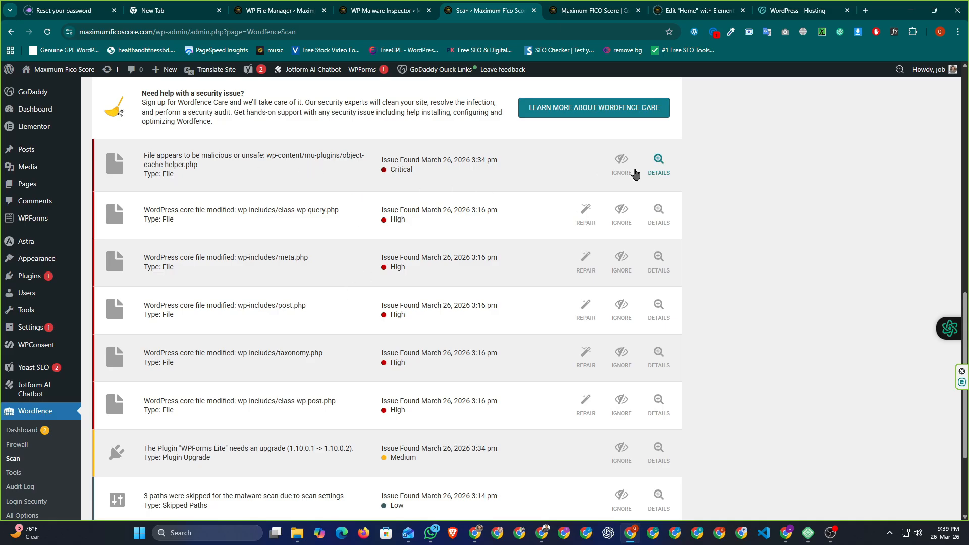
- Expand the details of the object-cache-helper.php issue and examine the matched malicious code
click(657, 170)
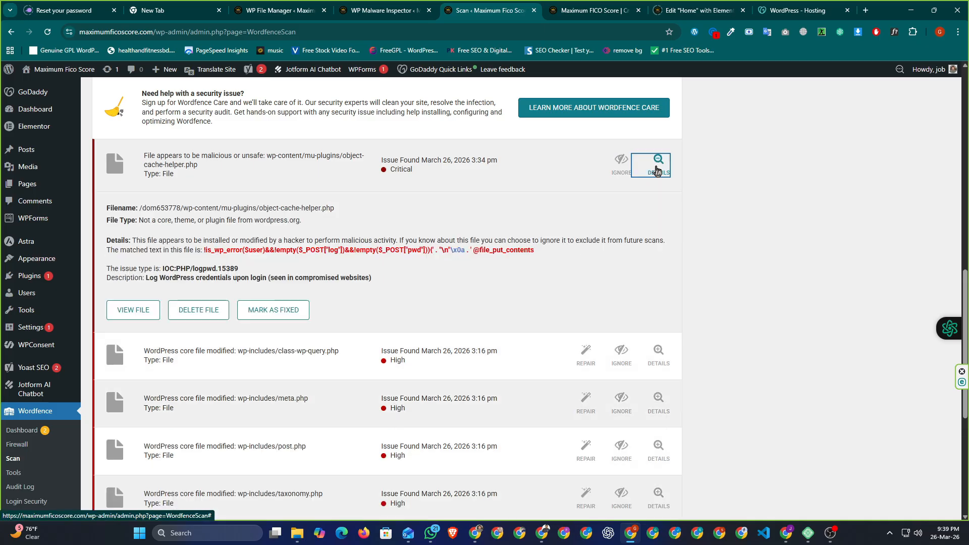
drag(235, 251, 530, 252)
click(503, 252)
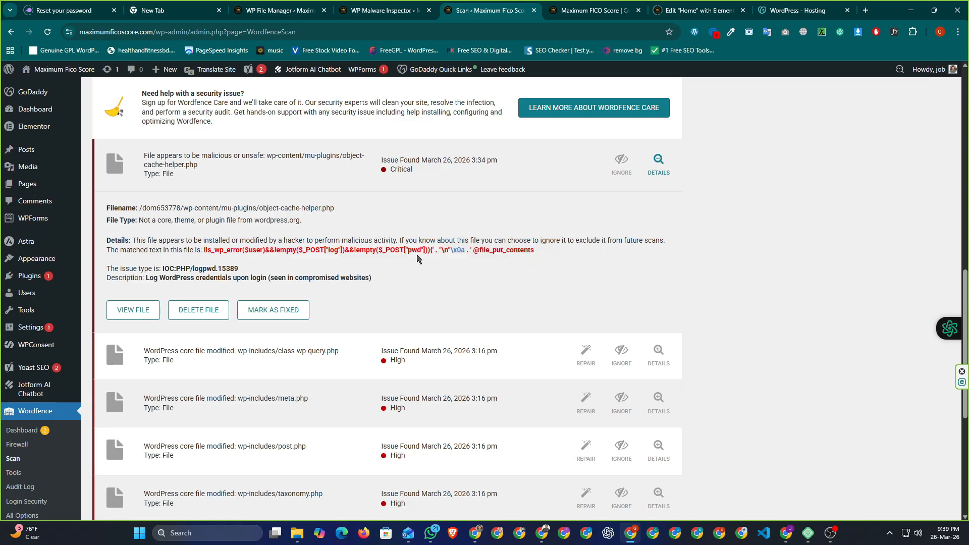
drag(205, 251, 297, 251)
click(298, 250)
scroll(282, 247, down, 1)
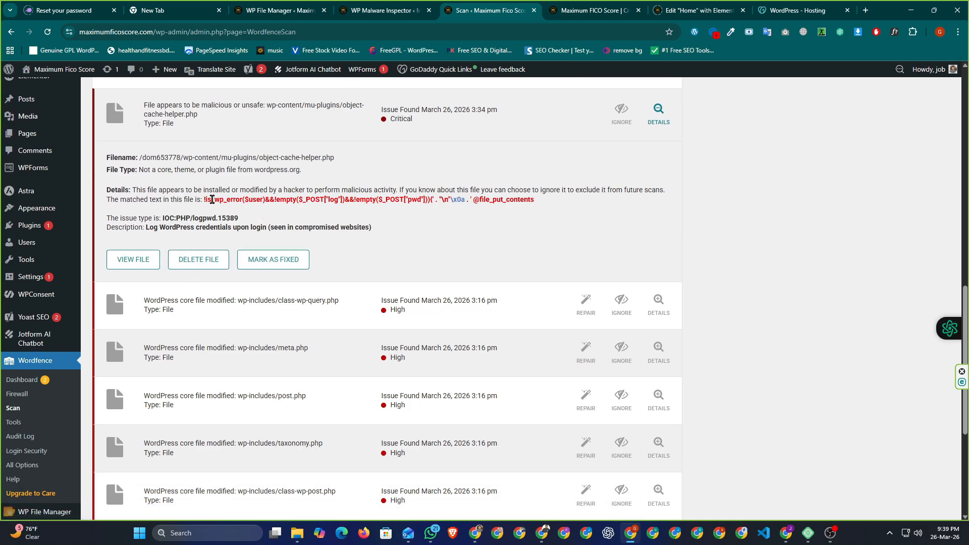
drag(210, 199, 284, 195)
click(285, 199)
- Look at wp-term-meta.php in the GoDaddy file manager, and return to the Wordfence list of modified core files
click(794, 6)
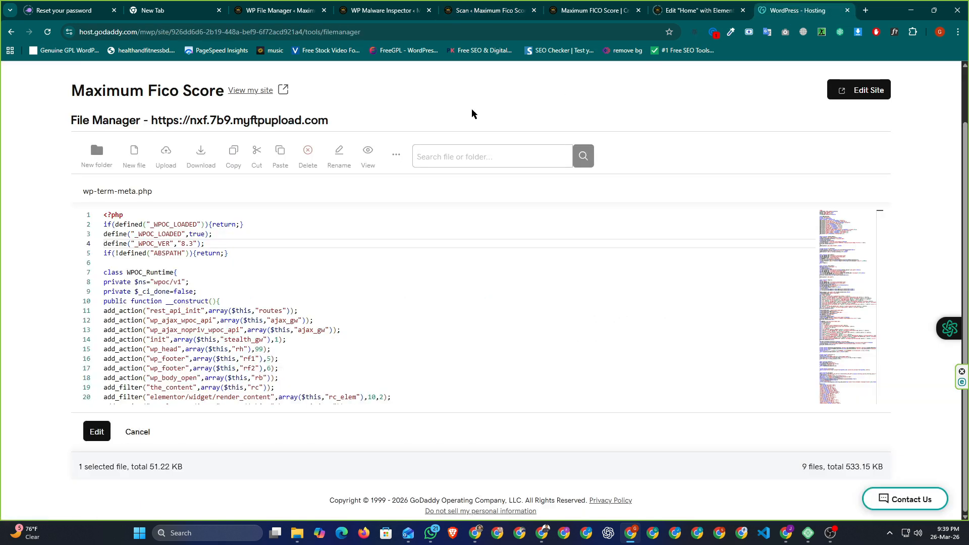
scroll(117, 165, up, 2)
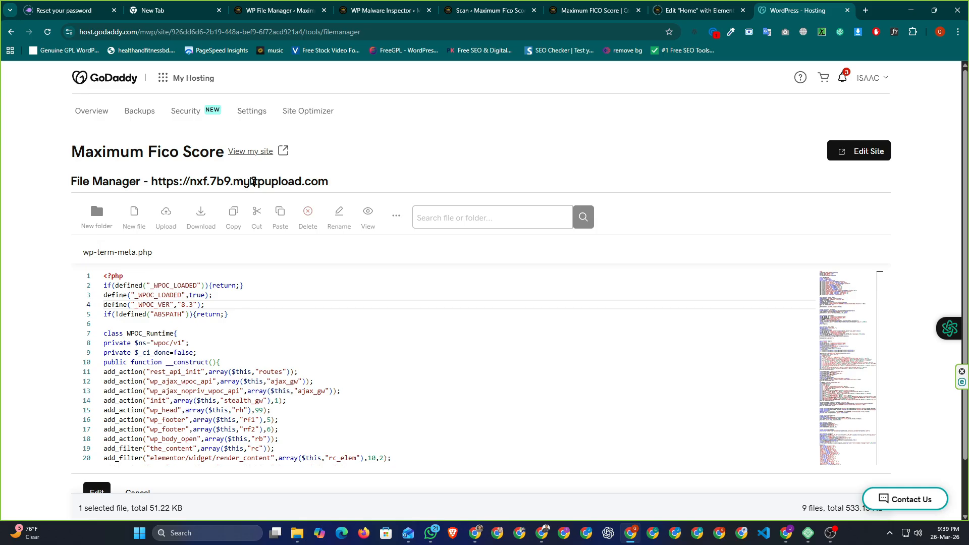
click(384, 9)
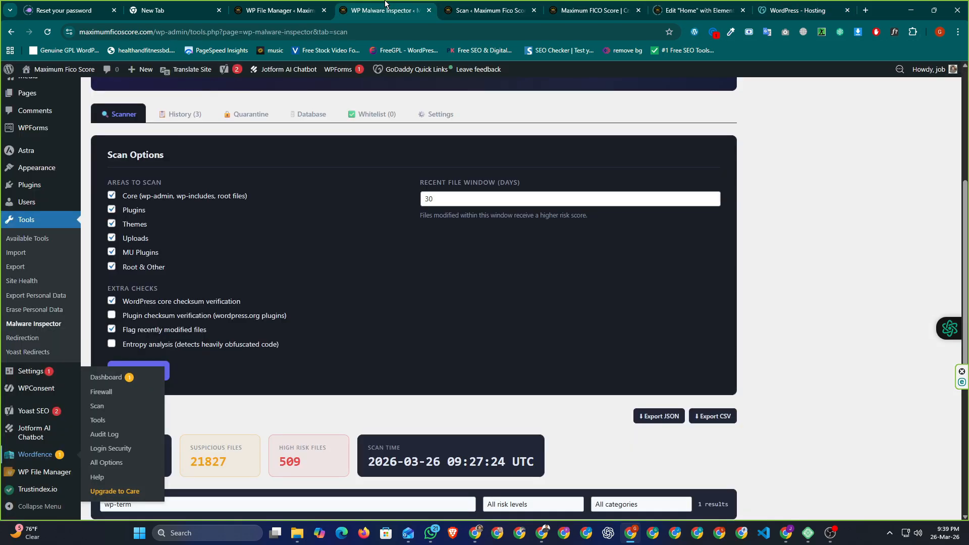
click(298, 6)
click(487, 7)
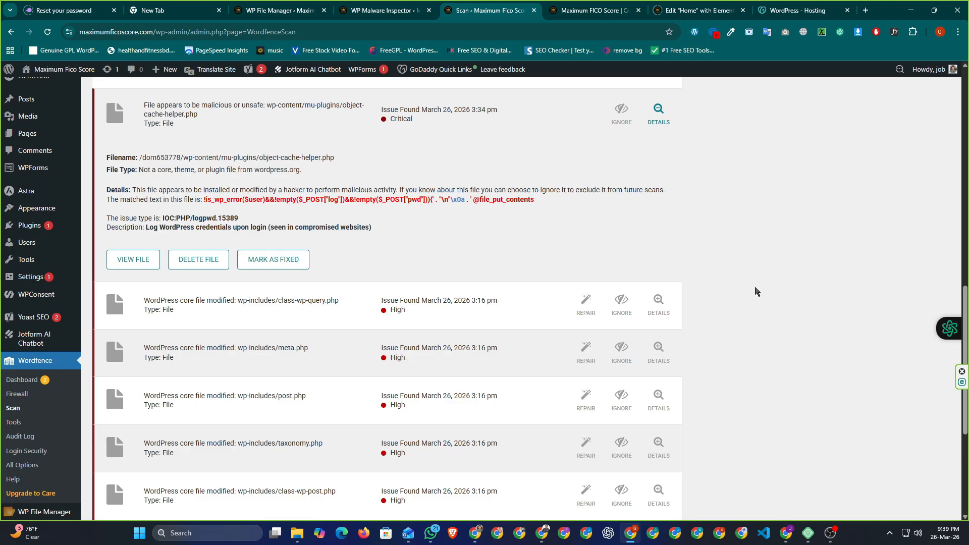
scroll(756, 291, down, 5)
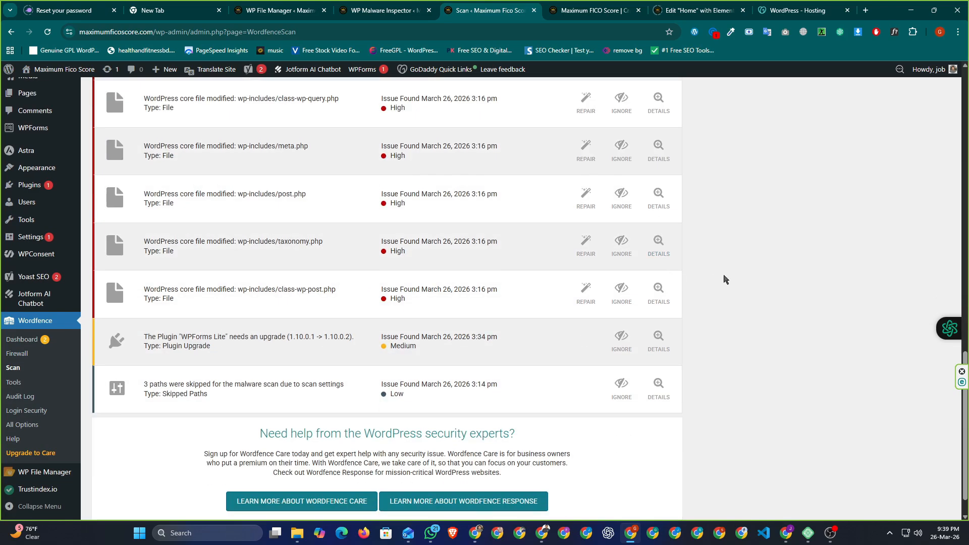
scroll(725, 277, up, 2)
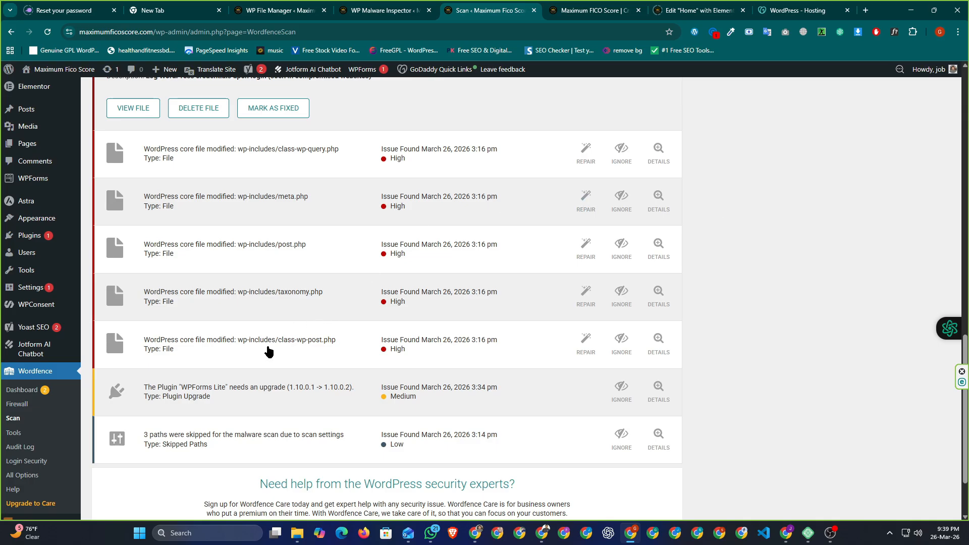
- Leave wp-term-meta.php in GoDaddy hosting, reopen the File Browser at the site root, and select the wp-content folder
click(797, 11)
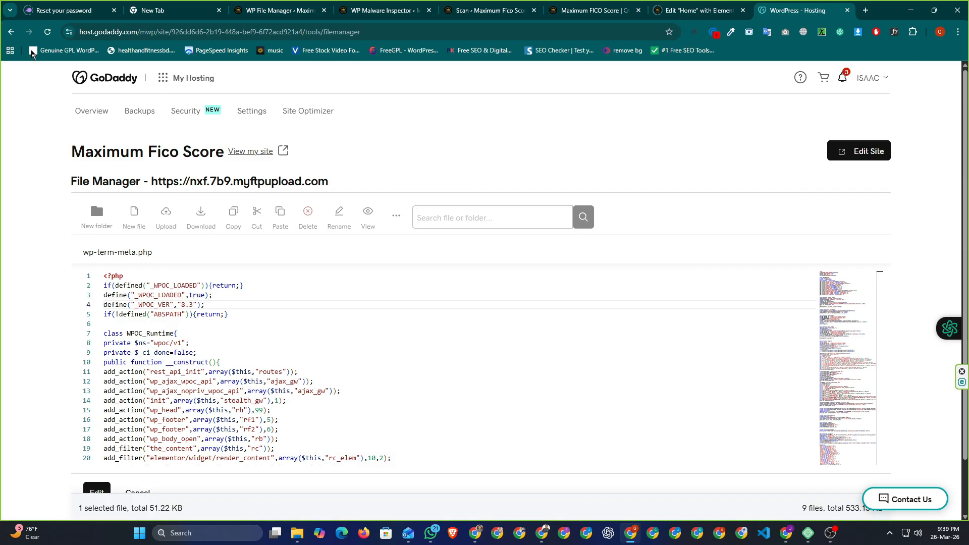
click(10, 31)
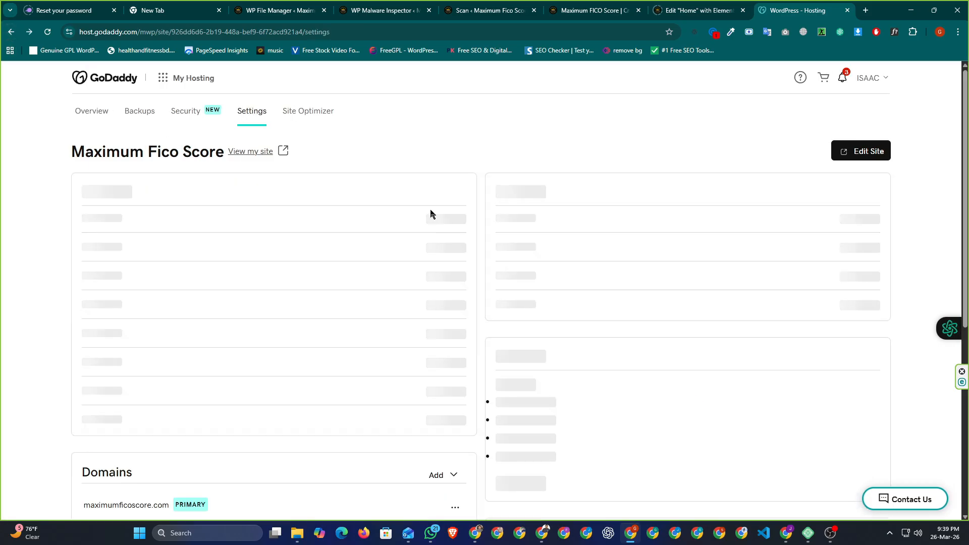
scroll(660, 301, down, 8)
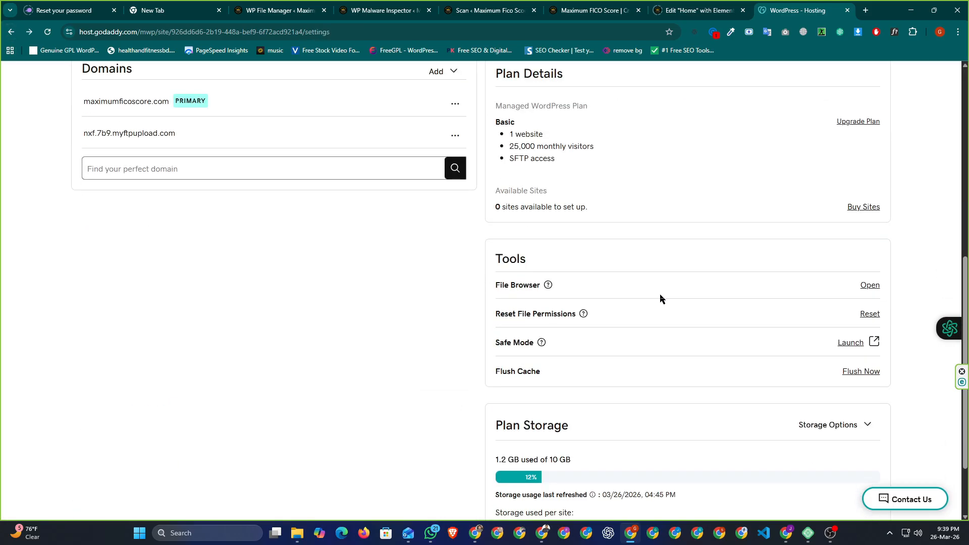
scroll(660, 298, down, 3)
click(867, 192)
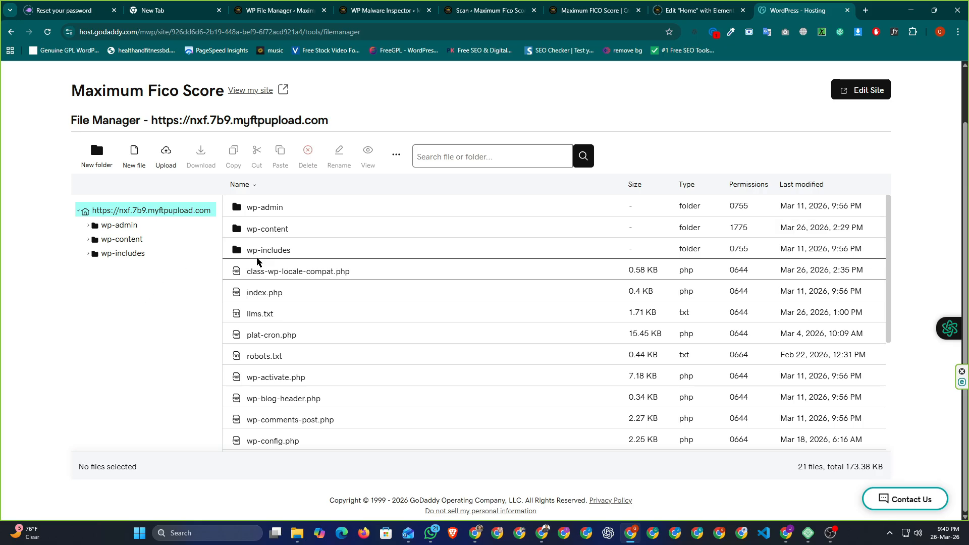
click(259, 230)
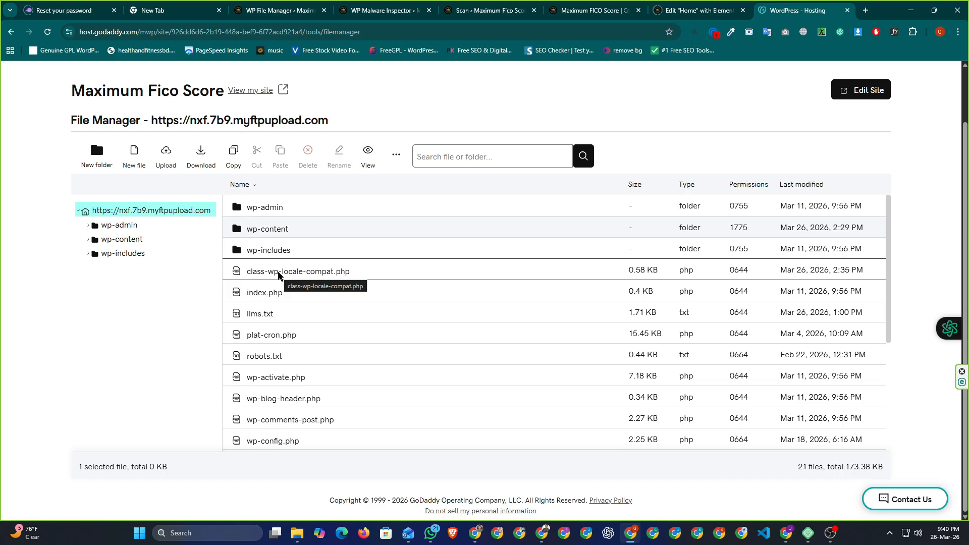
- Switch back to the Wordfence scan results and review the modified core files and the object-cache-helper.php issue details
click(503, 4)
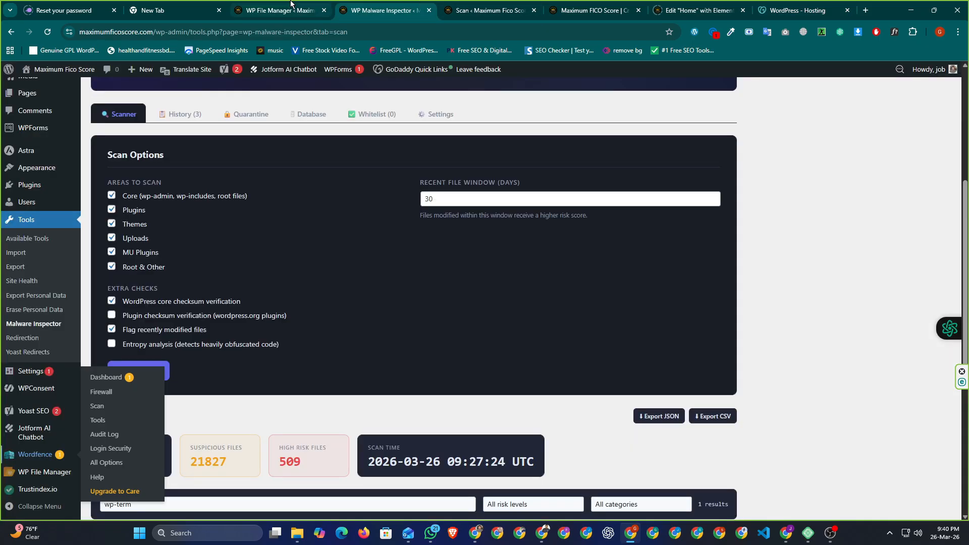
click(280, 11)
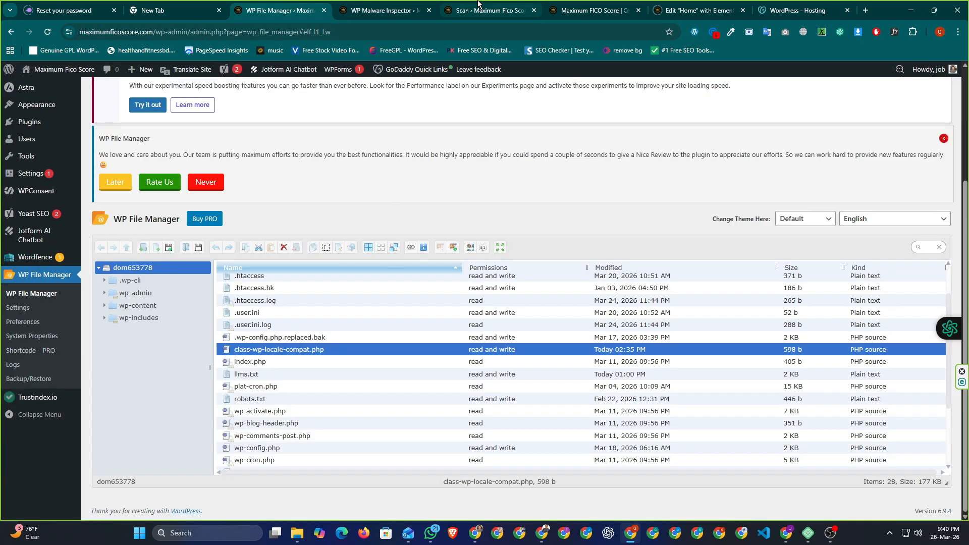
click(399, 6)
click(446, 6)
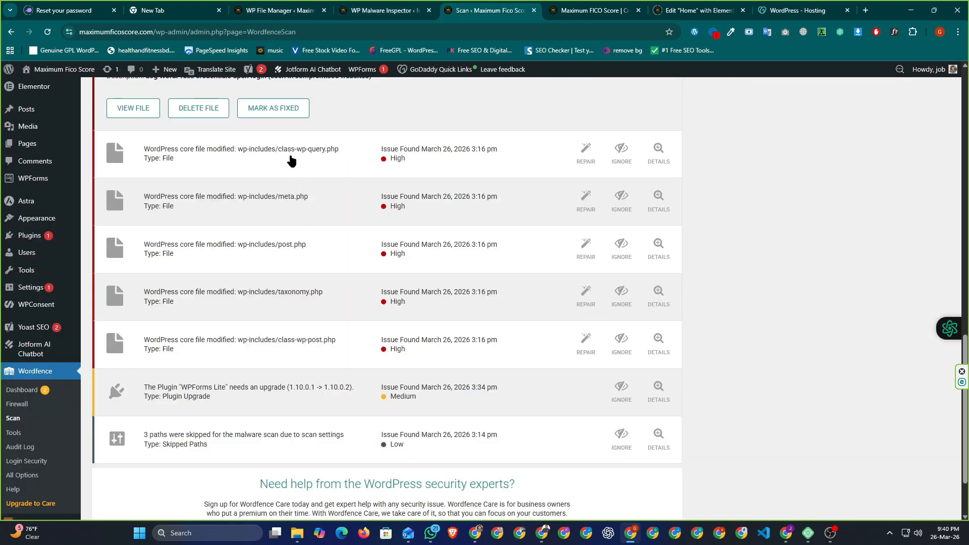
scroll(458, 337, up, 2)
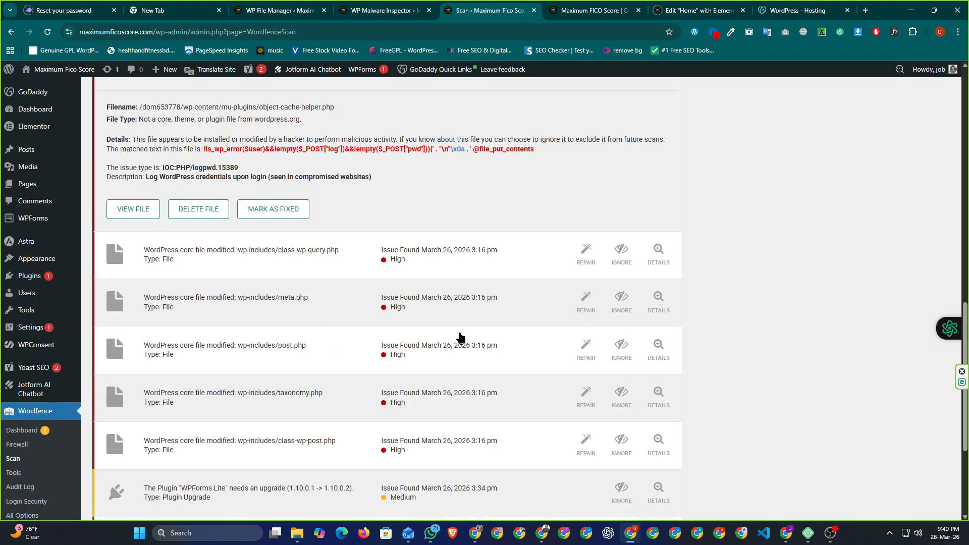
scroll(460, 337, down, 2)
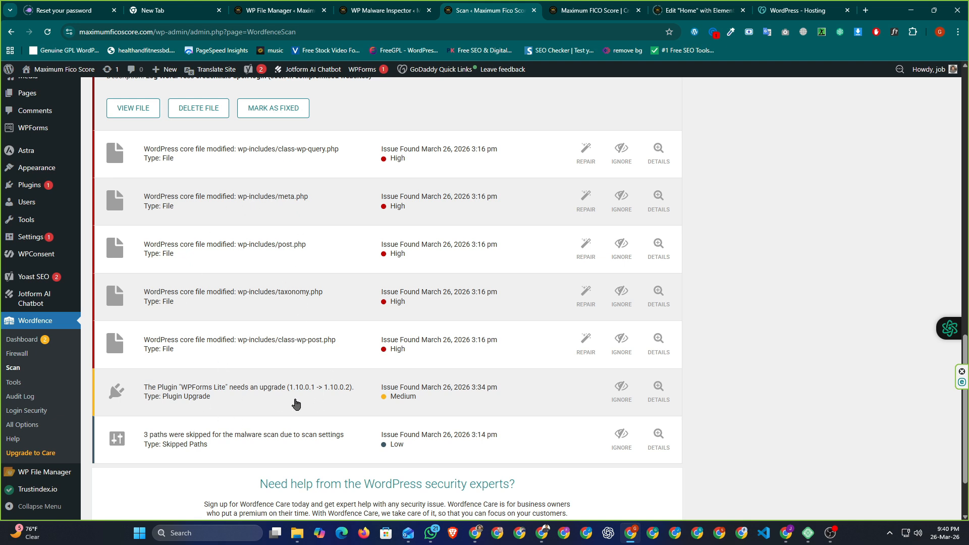
scroll(295, 404, down, 2)
scroll(306, 398, up, 2)
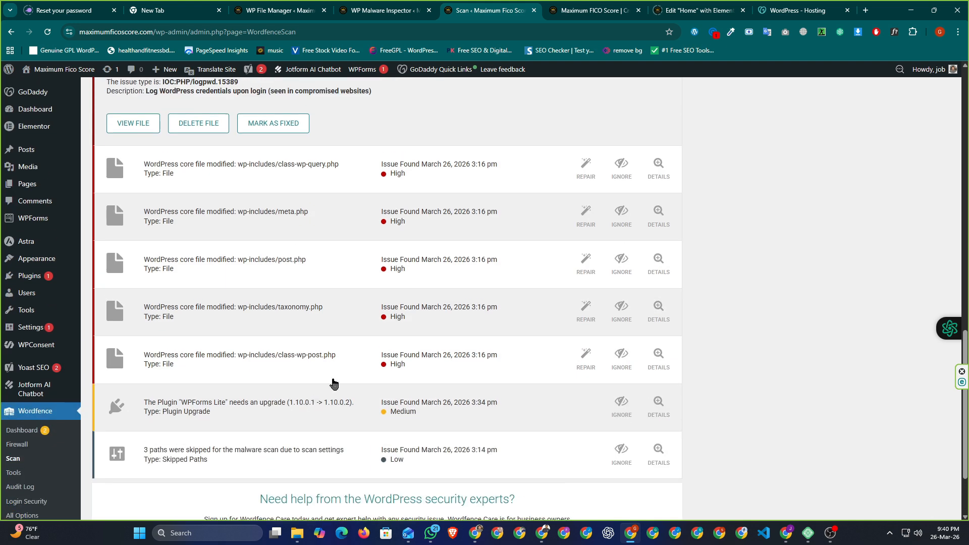
scroll(333, 371, up, 5)
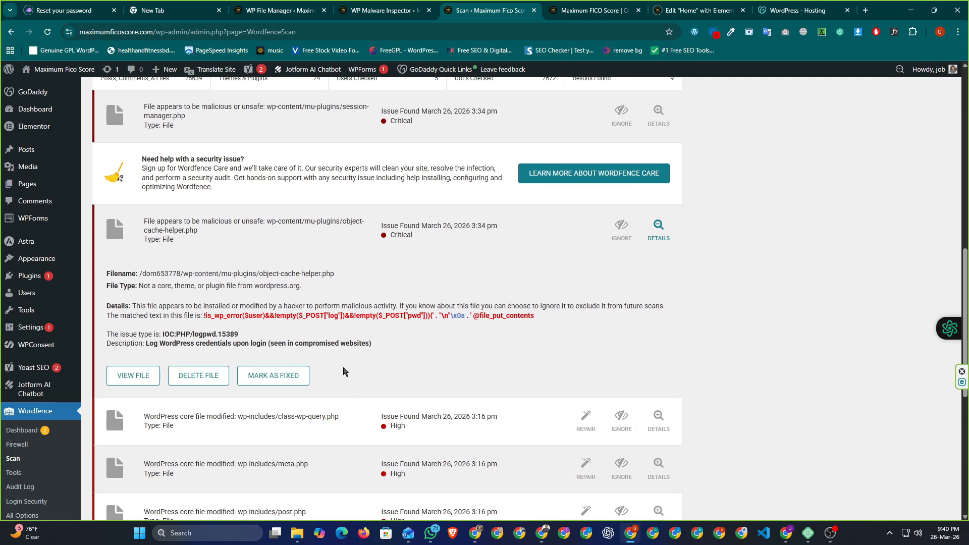
scroll(345, 372, up, 1)
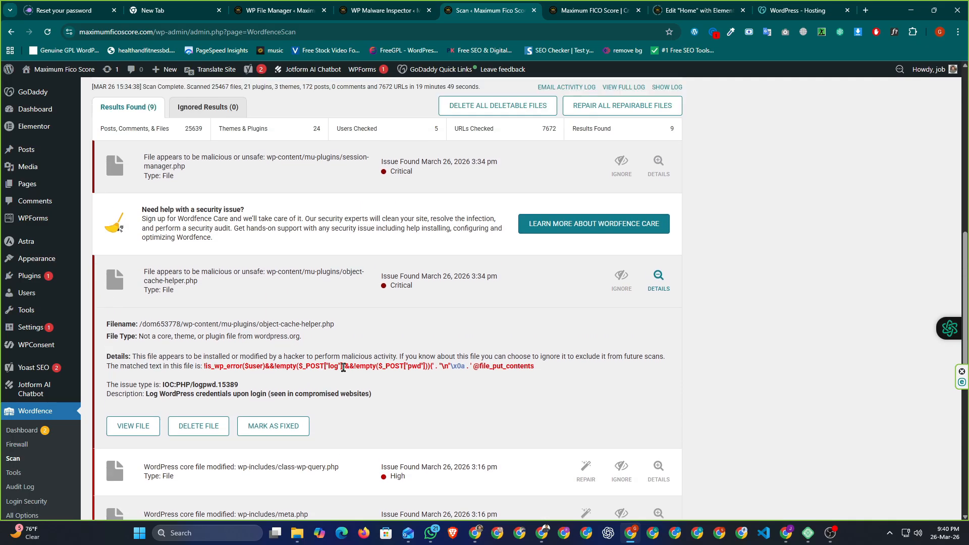
- Collapse the object-cache-helper.php details and review the remaining Wordfence results, including modified core files, plugin upgrade and skipped paths
scroll(343, 366, up, 1)
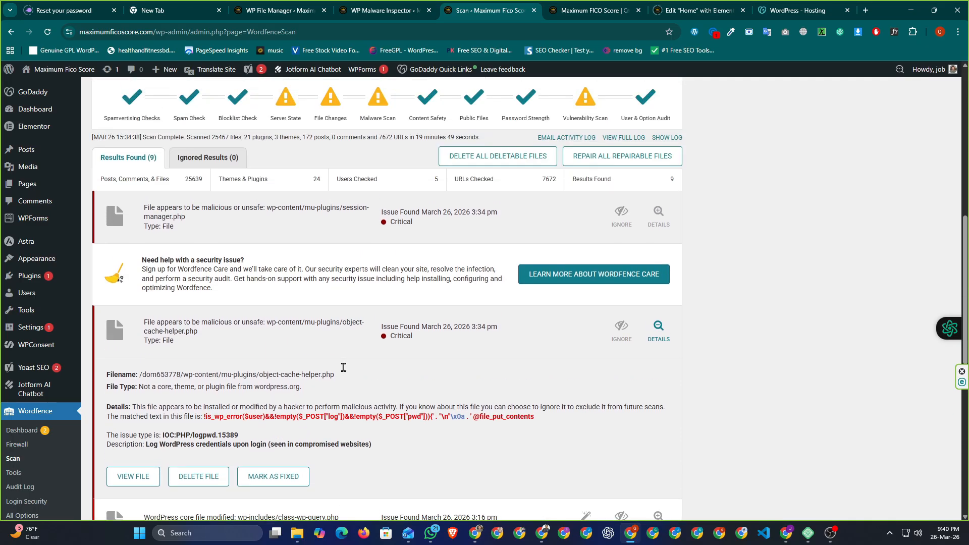
click(195, 330)
scroll(303, 323, down, 2)
scroll(304, 323, down, 3)
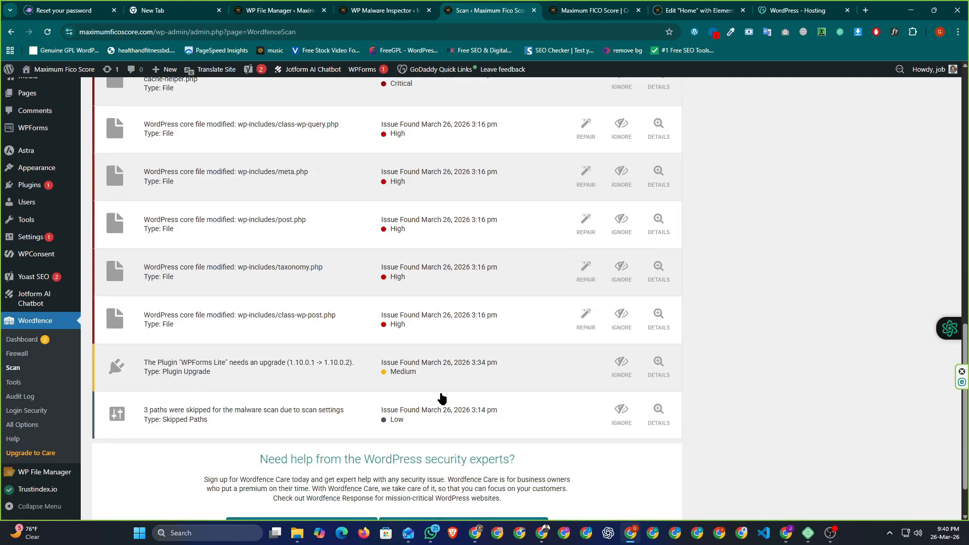
scroll(441, 398, down, 1)
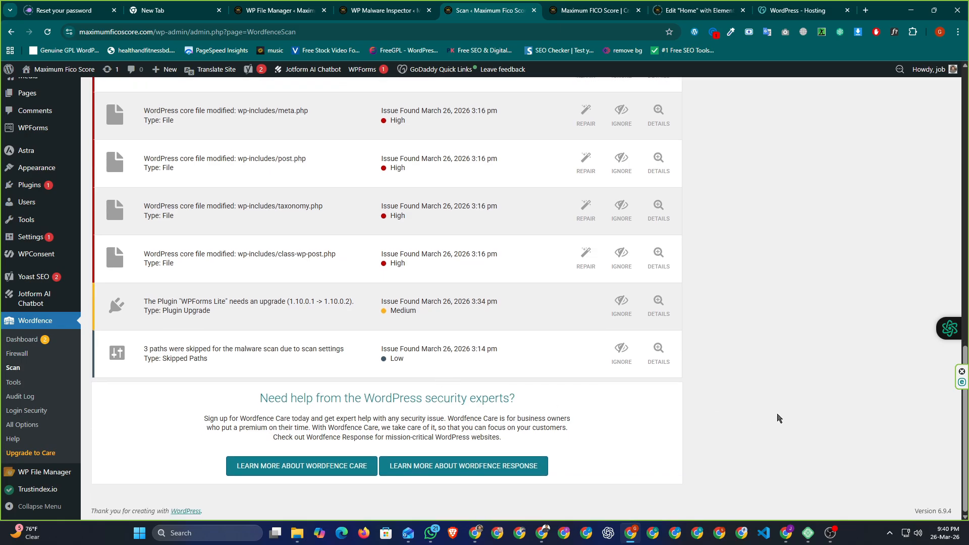
scroll(732, 204, up, 2)
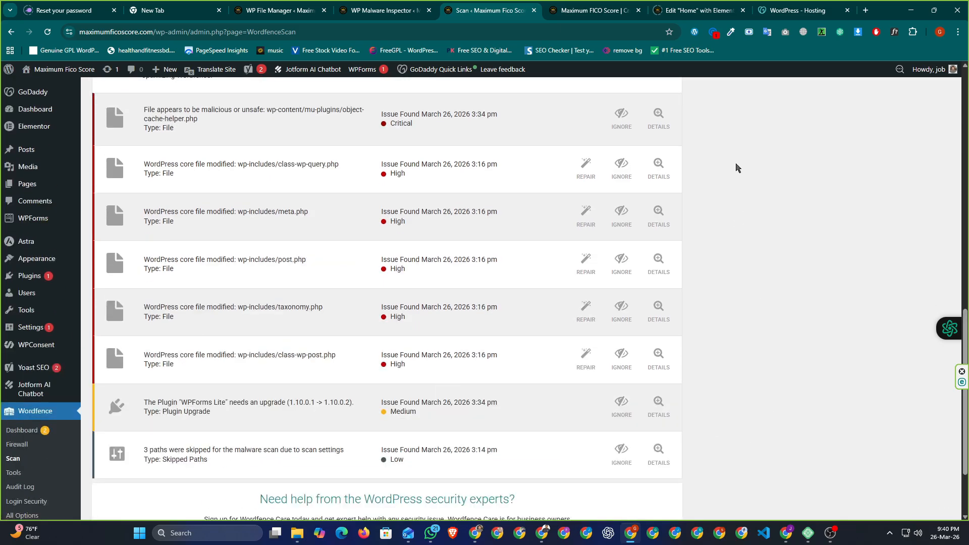
- Switch to the GoDaddy file manager and open class-wp-locale-compat.php from the site root for viewing
click(796, 6)
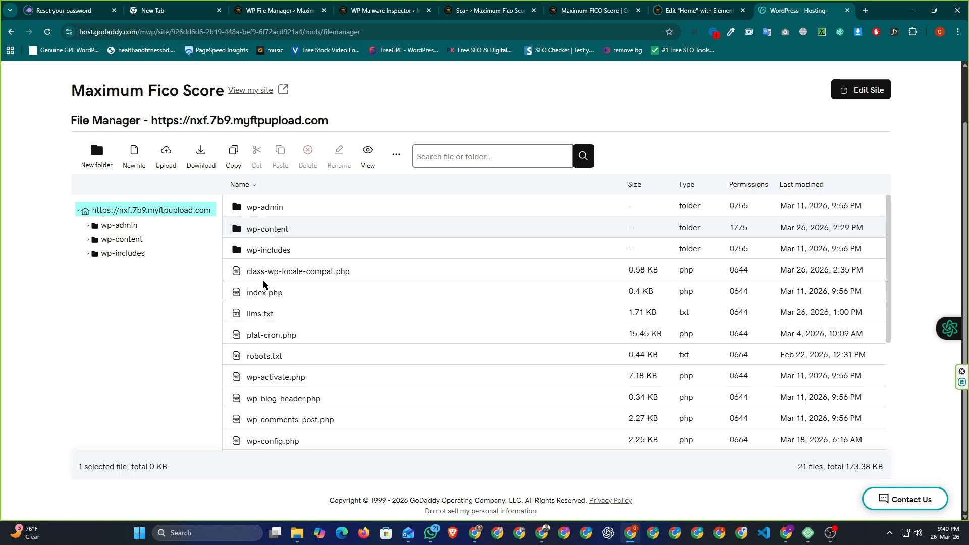
right_click(302, 271)
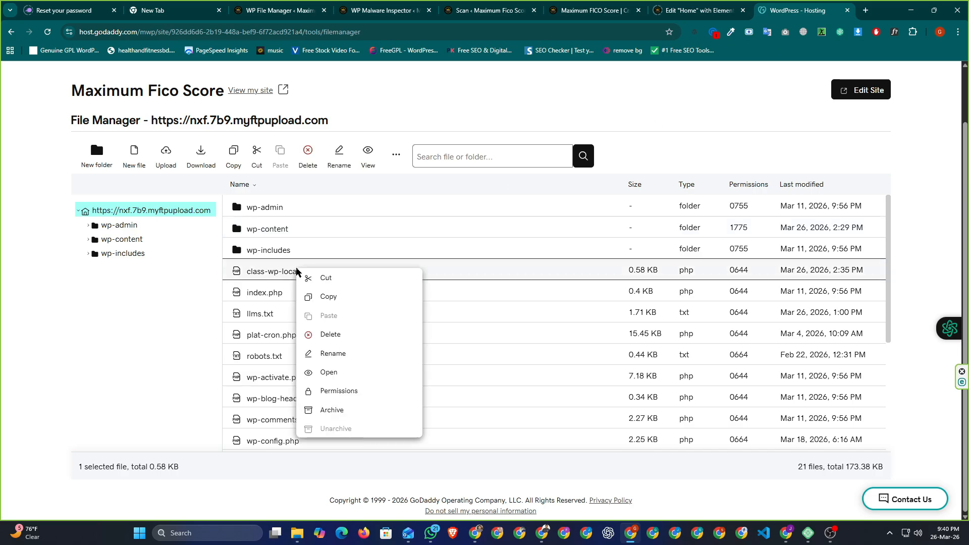
click(331, 373)
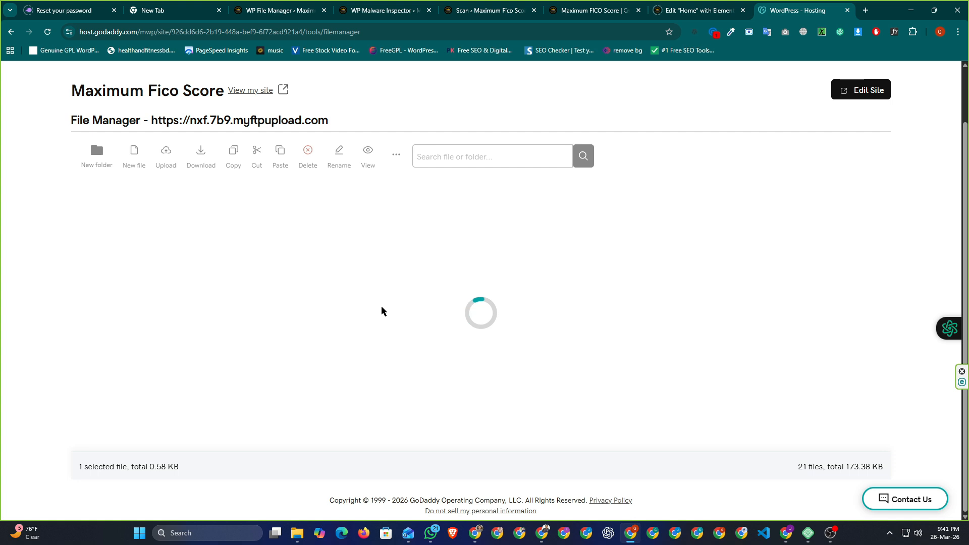
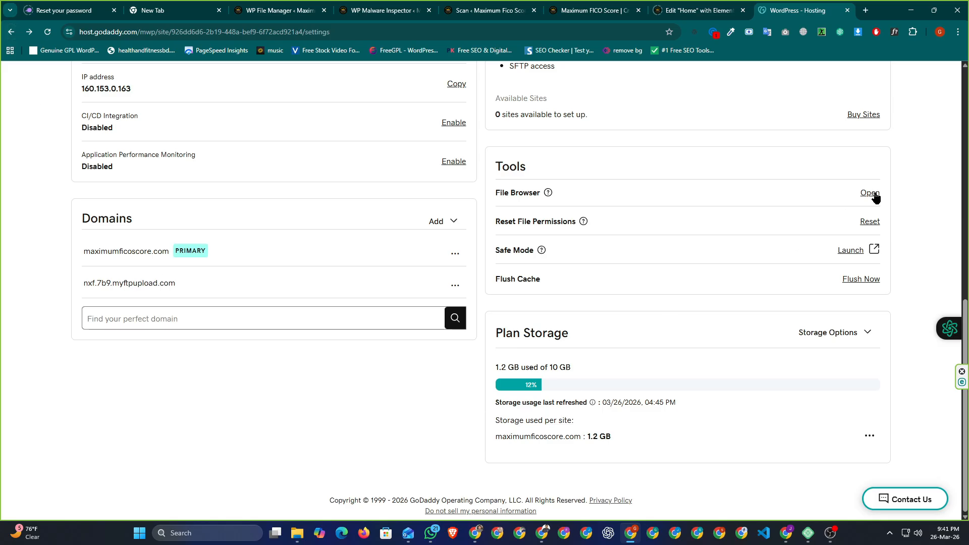
- Reopen the File Browser from the hosting settings and delete class-wp-locale-compat.php from the site root
click(873, 194)
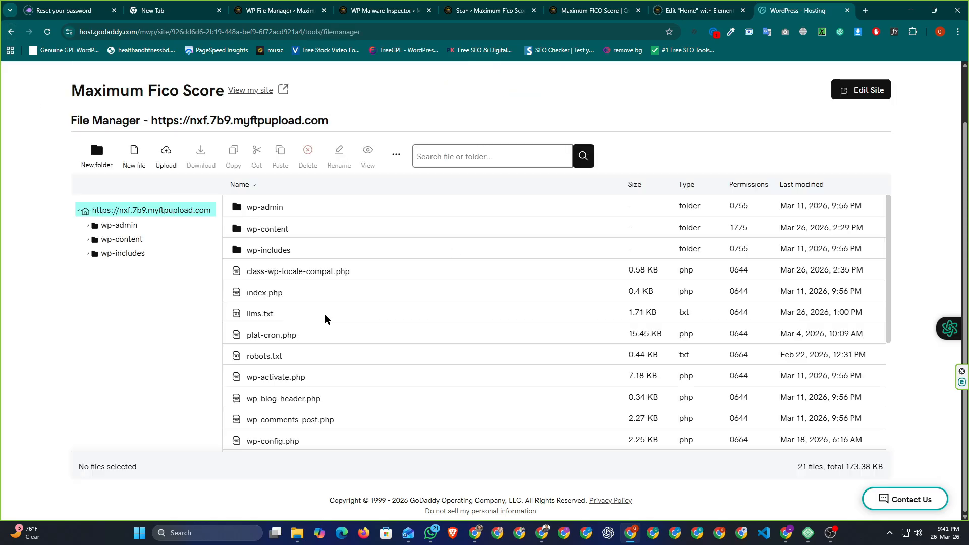
click(297, 275)
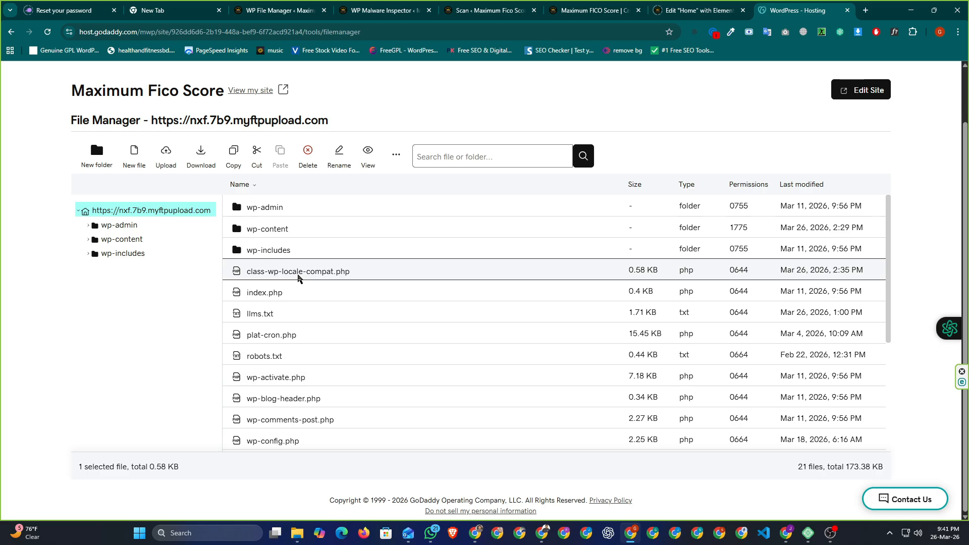
click(307, 156)
click(337, 337)
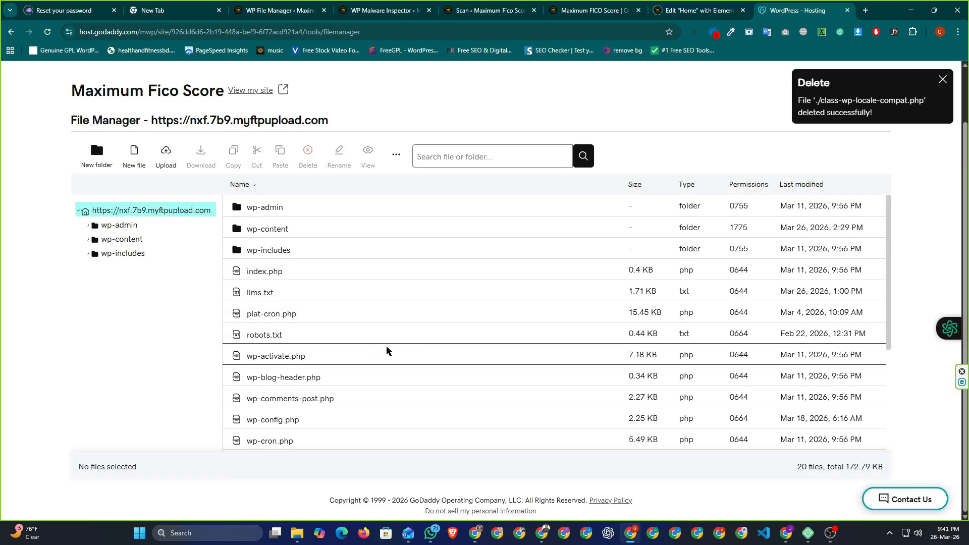
- Reload the file manager and check the site root for class-wp-locale-compat.php
scroll(386, 348, up, 1)
scroll(386, 348, down, 1)
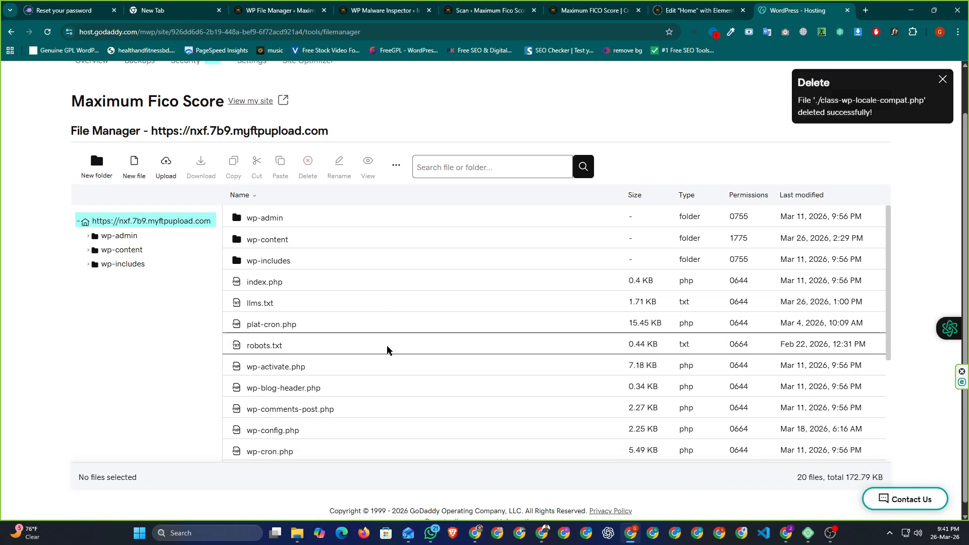
click(48, 33)
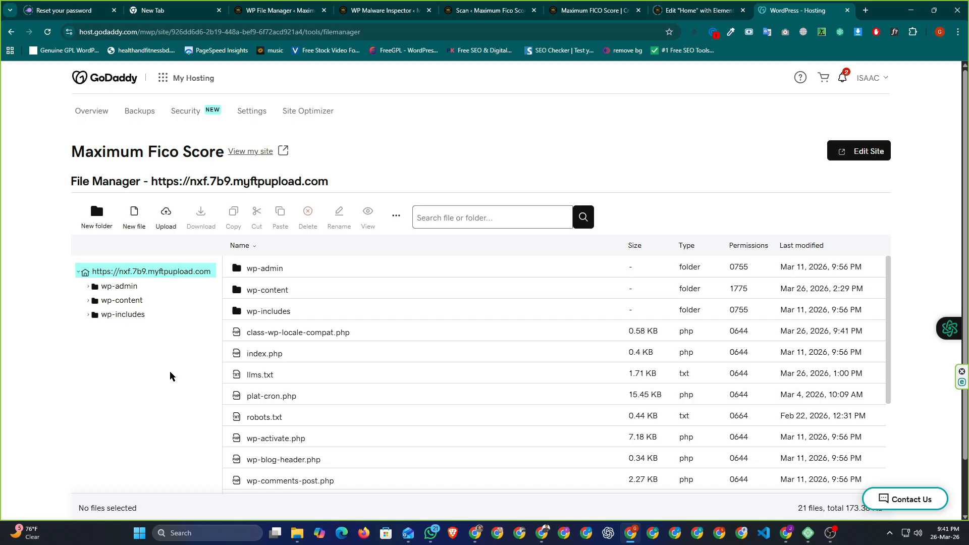
scroll(301, 339, down, 1)
scroll(301, 339, up, 1)
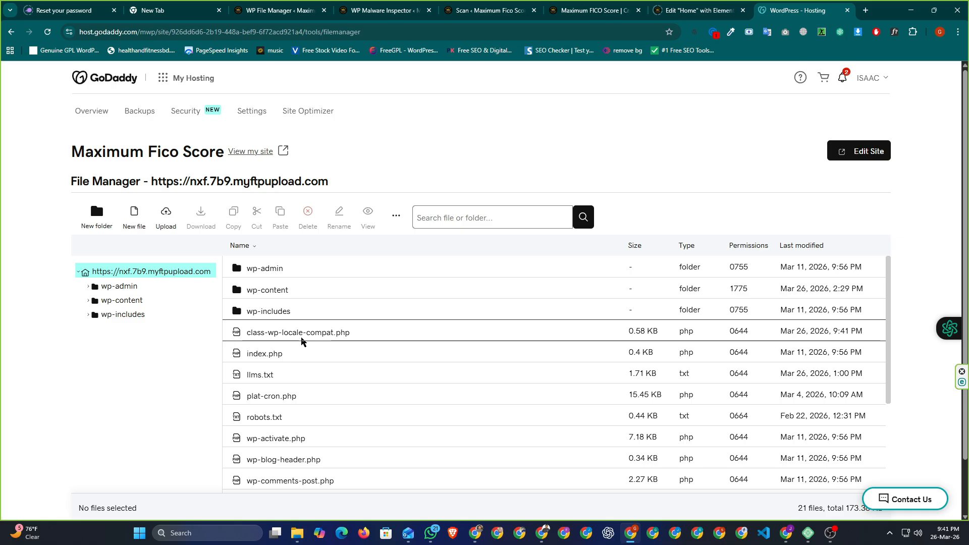
- Open the mu-plugins folder inside wp-content and look through its files
double_click(252, 289)
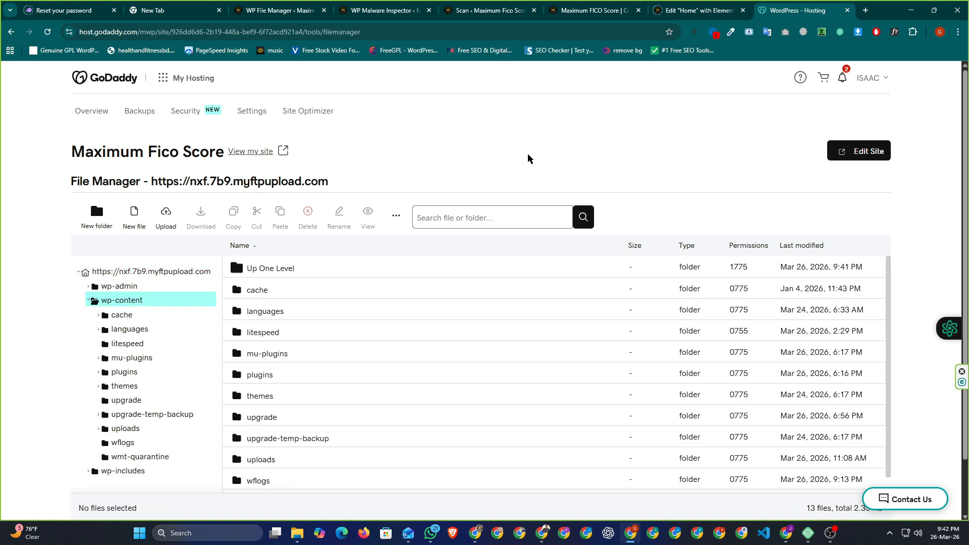
scroll(360, 227, down, 1)
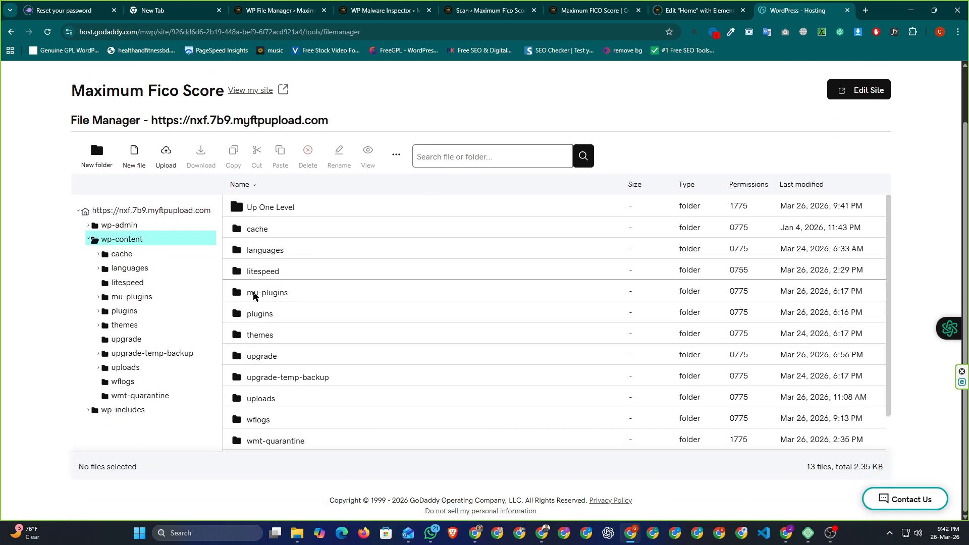
double_click(258, 292)
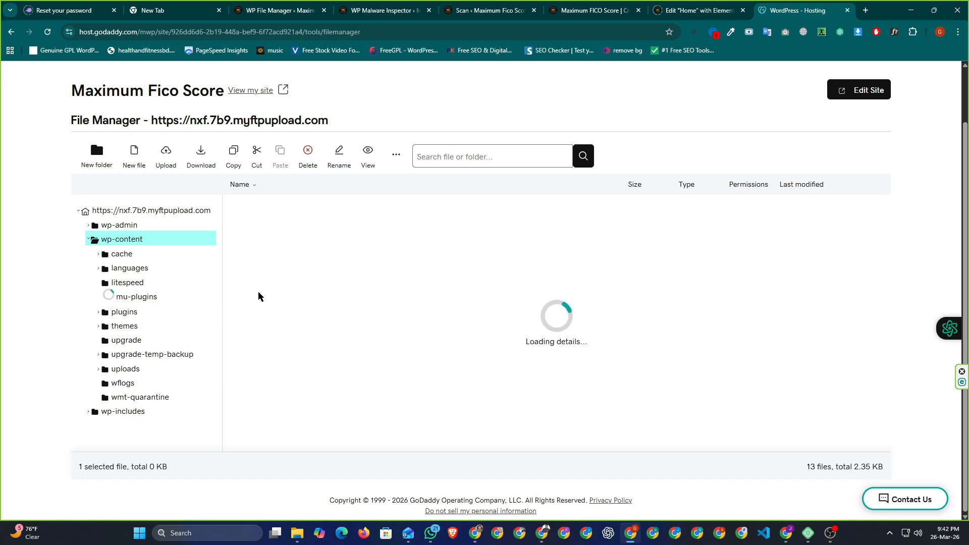
scroll(514, 332, down, 1)
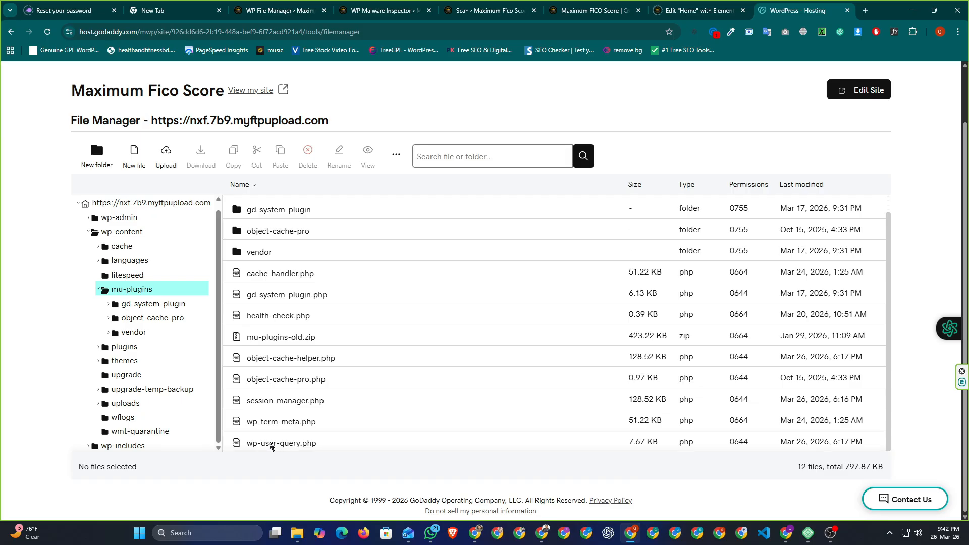
- Open wp-term-meta.php from mu-plugins and examine the actions and filters registered in the WPOC_Runtime constructor, including template_redirect
click(294, 425)
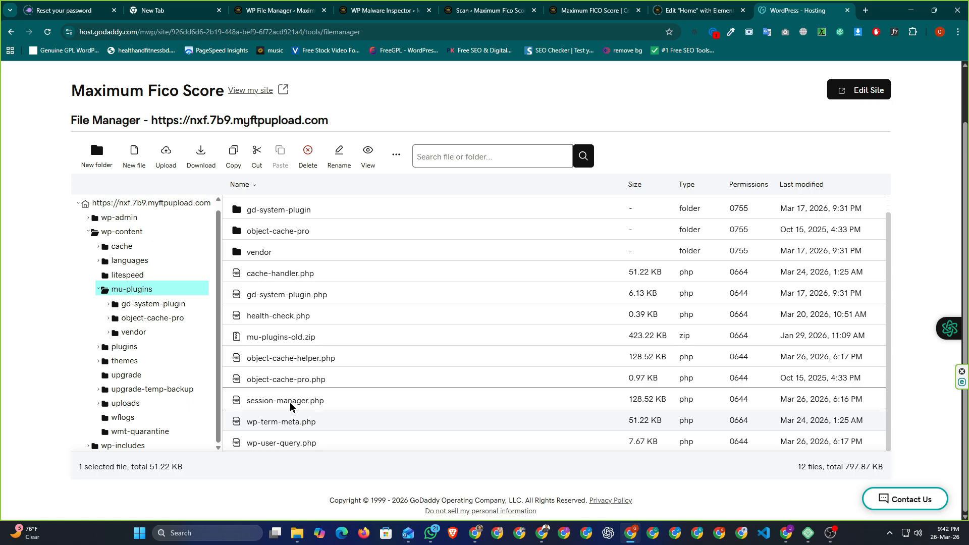
right_click(266, 424)
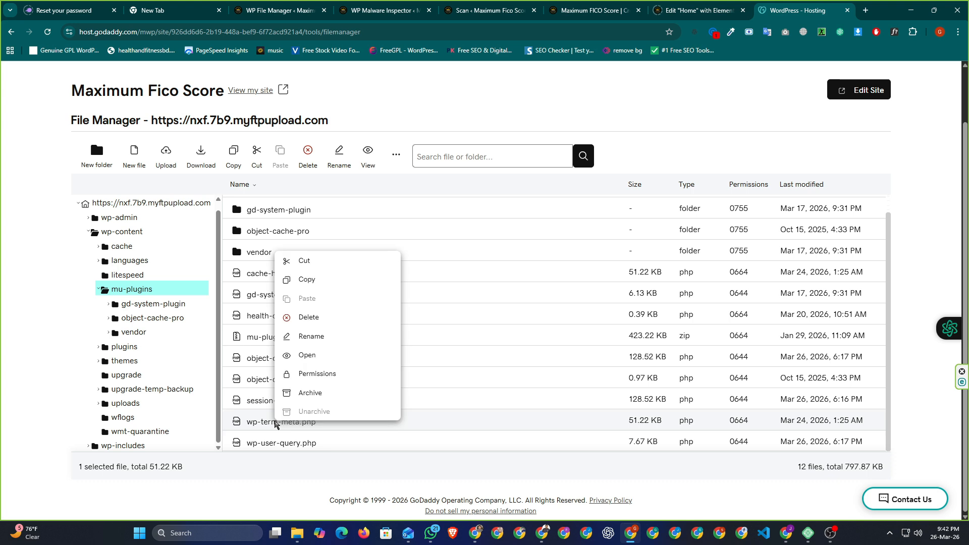
click(317, 359)
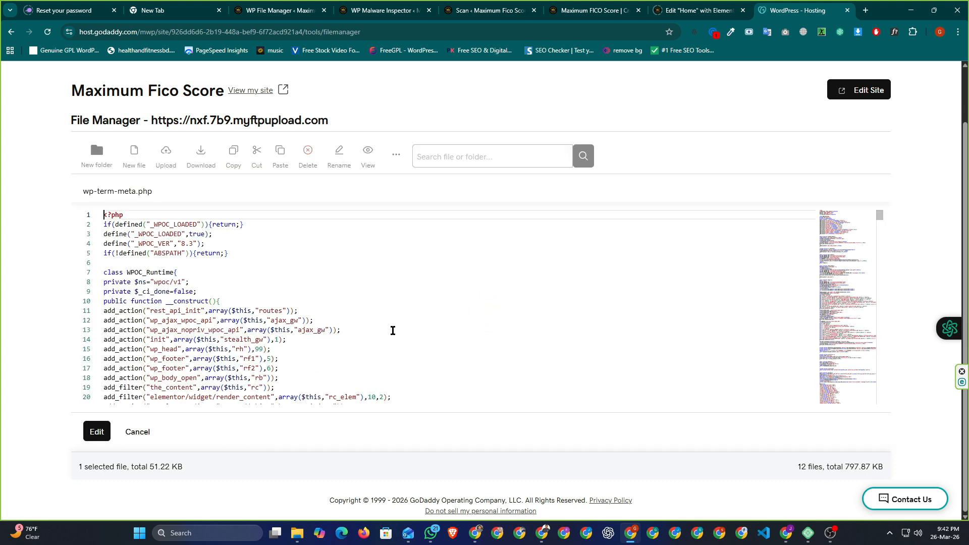
scroll(311, 326, down, 1)
drag(134, 261, 321, 376)
click(321, 375)
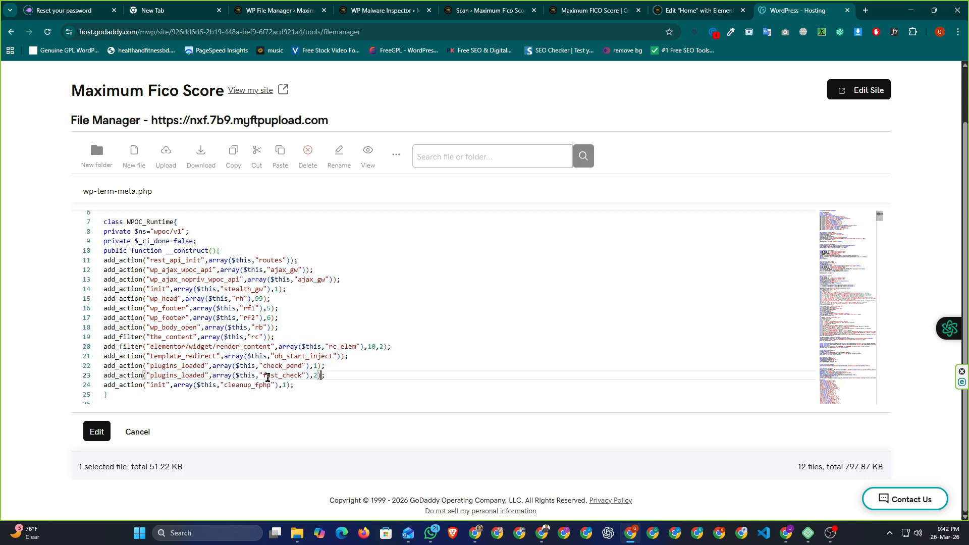
double_click(188, 356)
scroll(302, 363, up, 2)
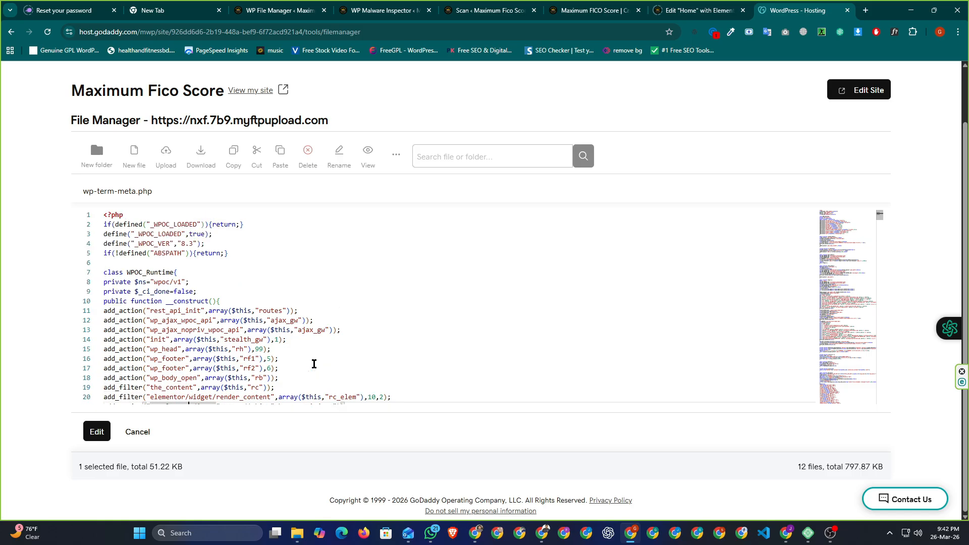
- Read through the cleanup_fphp, ci_log, fast_check and check_pend functions and the following file-writing code in wp-term-meta.php
scroll(311, 359, down, 8)
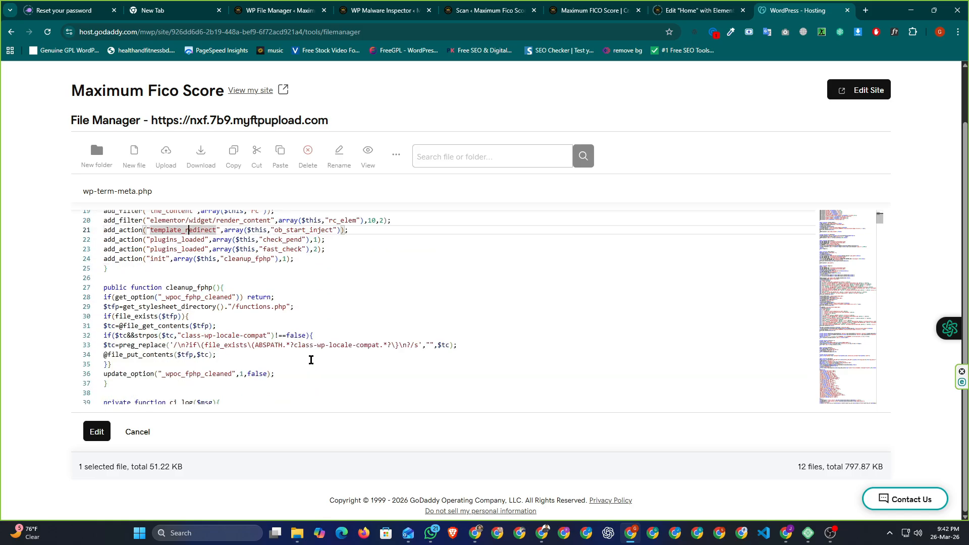
scroll(311, 359, down, 2)
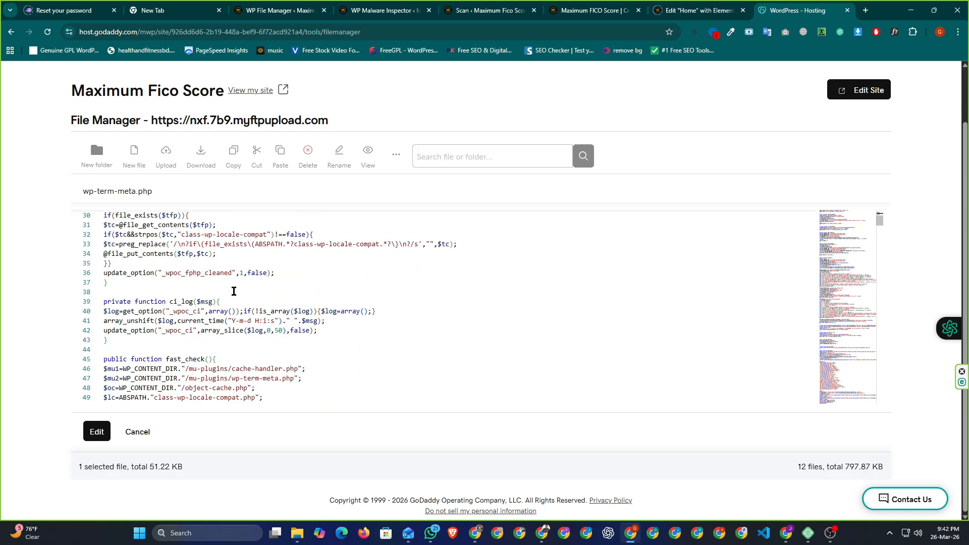
double_click(174, 273)
double_click(135, 245)
click(192, 244)
scroll(312, 370, down, 2)
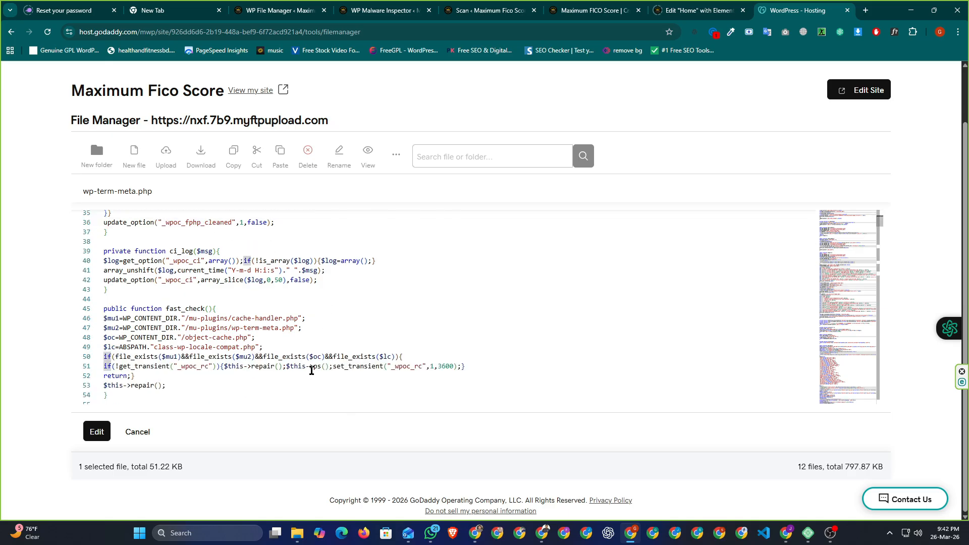
scroll(194, 363, down, 10)
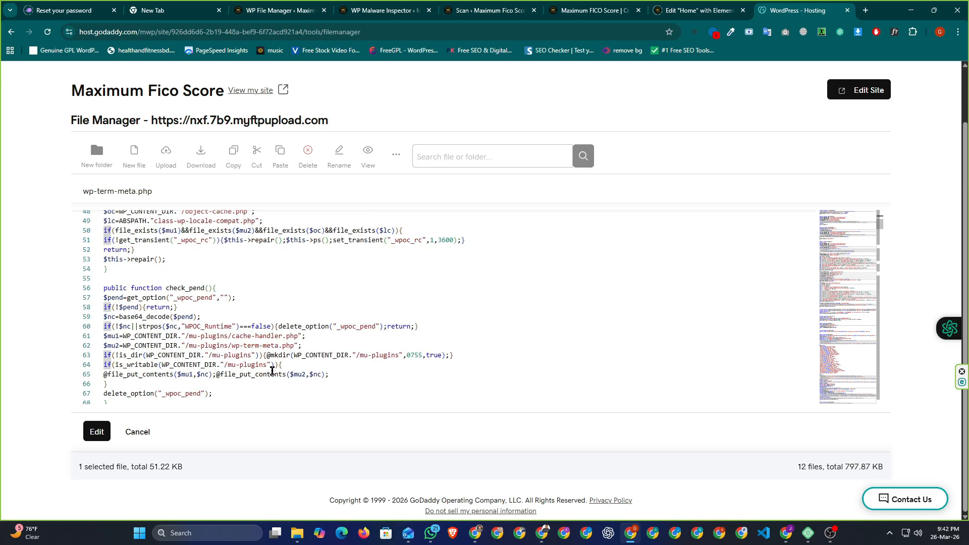
scroll(272, 371, down, 20)
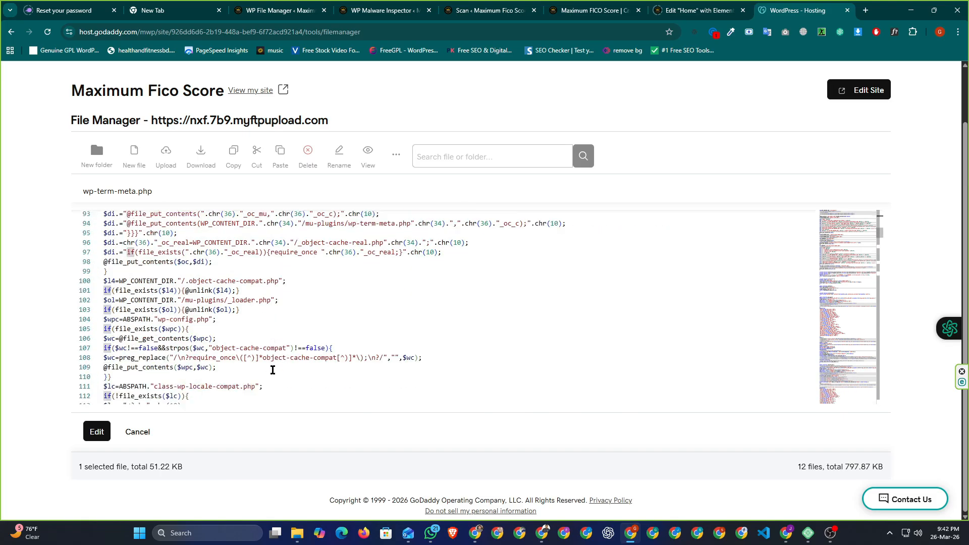
- Examine the wp-term-meta.php lines that rebuild class-wp-locale-compat.php and write files into mu-plugins
scroll(272, 371, down, 6)
drag(127, 253, 387, 291)
click(333, 270)
click(308, 253)
click(336, 261)
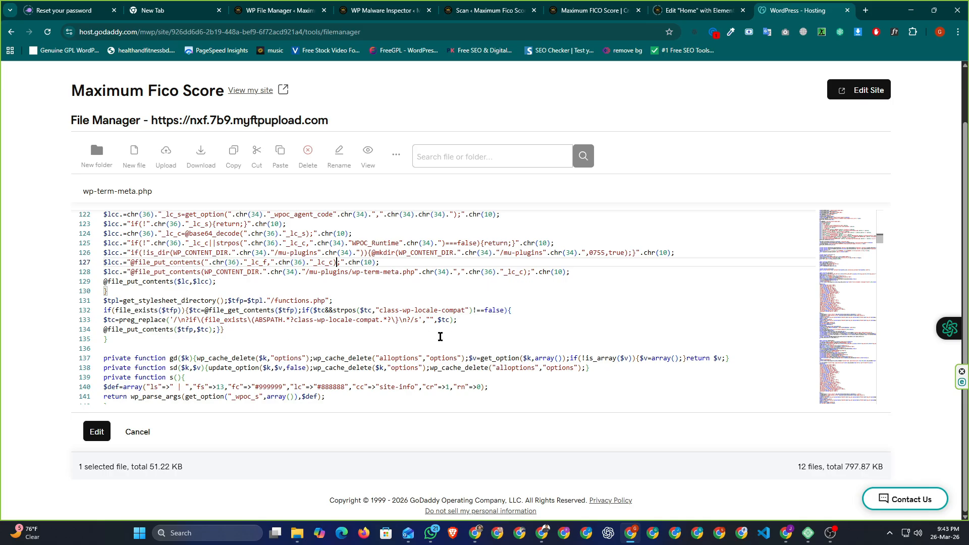
- Close the wp-term-meta.php view and delete that file from the mu-plugins folder
click(131, 434)
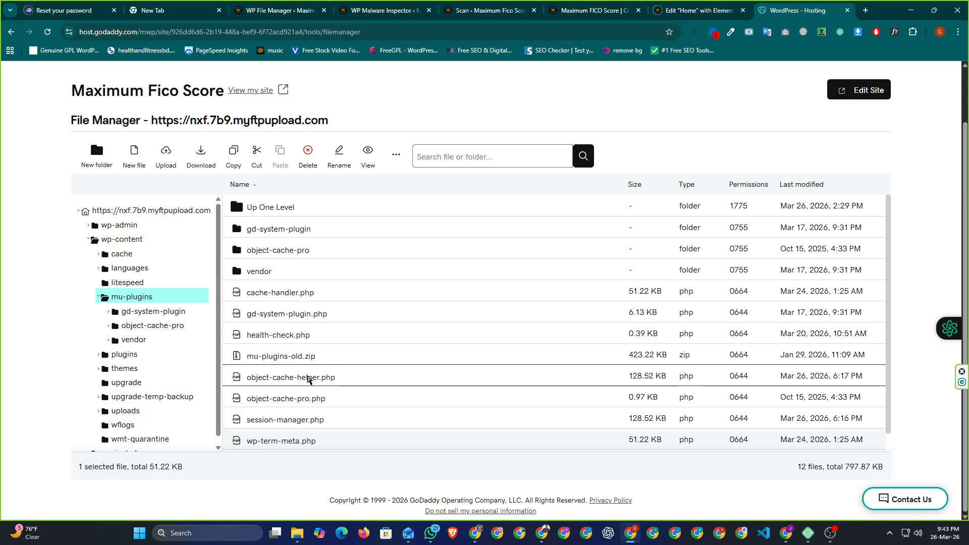
scroll(313, 388, down, 1)
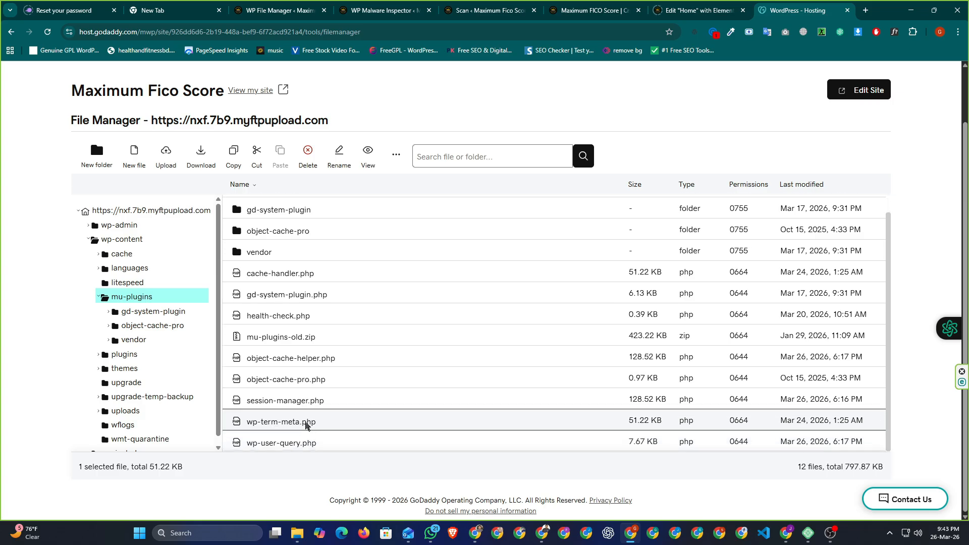
click(309, 151)
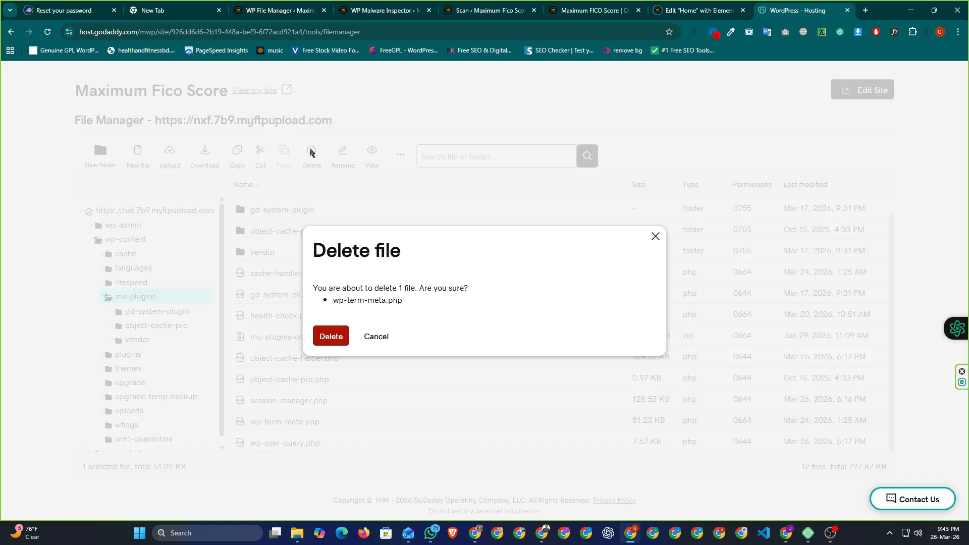
click(340, 336)
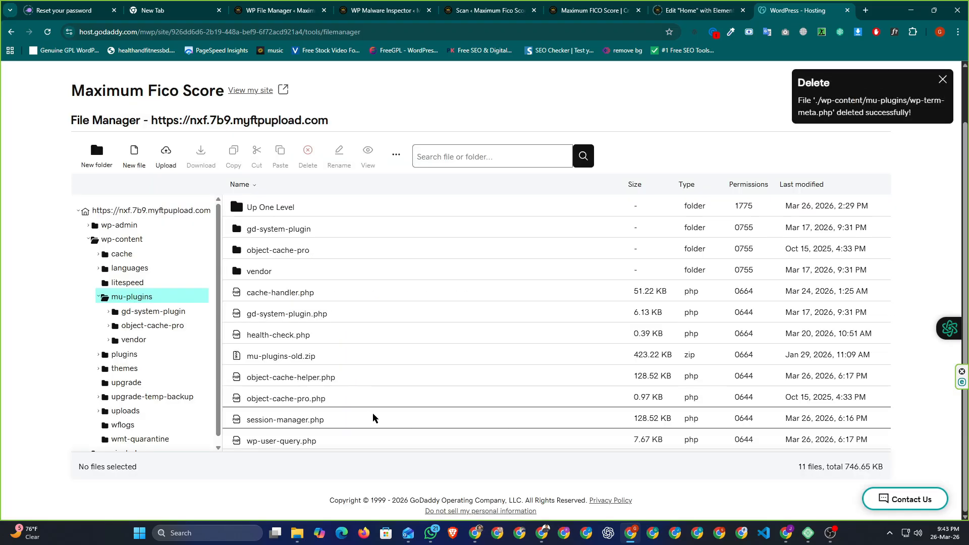
- View object-cache-helper.php from mu-plugins, read through its Redirect Guard block and domain whitelist, and close the file
click(278, 379)
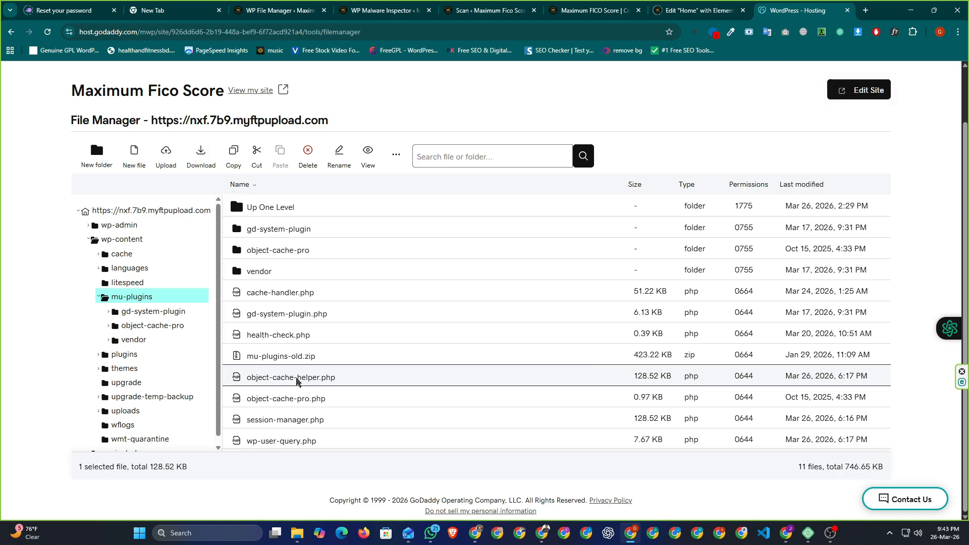
right_click(296, 381)
click(347, 315)
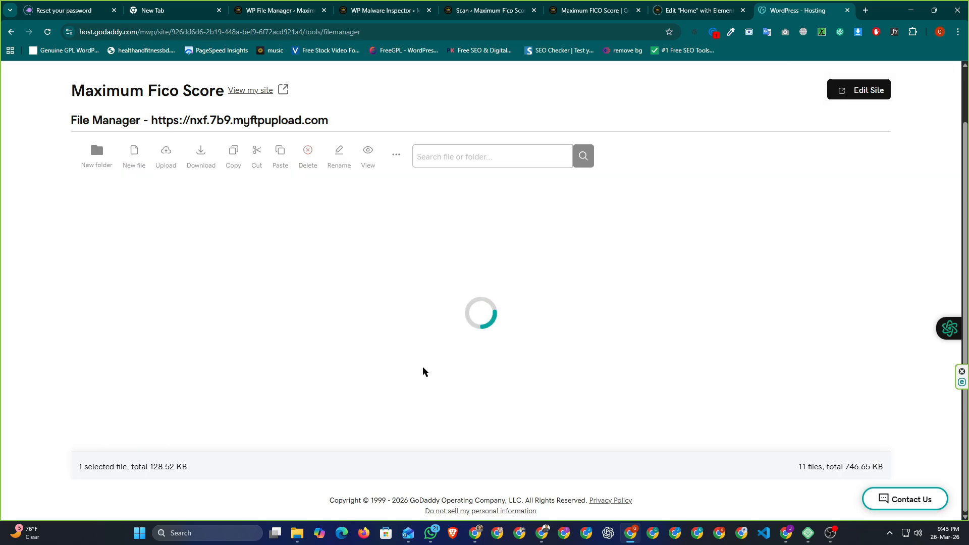
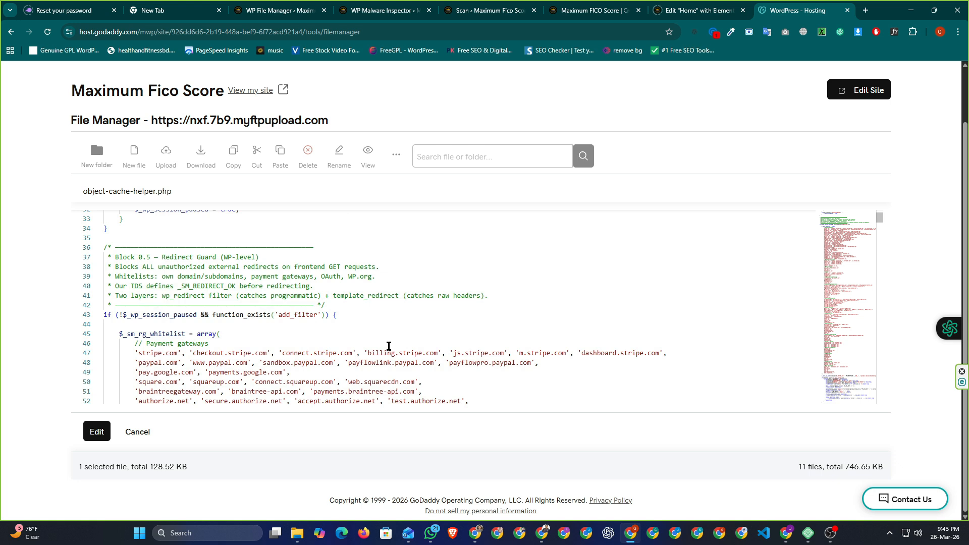
scroll(388, 346, down, 4)
scroll(388, 346, down, 18)
scroll(388, 346, down, 20)
scroll(388, 346, down, 5)
scroll(389, 346, up, 11)
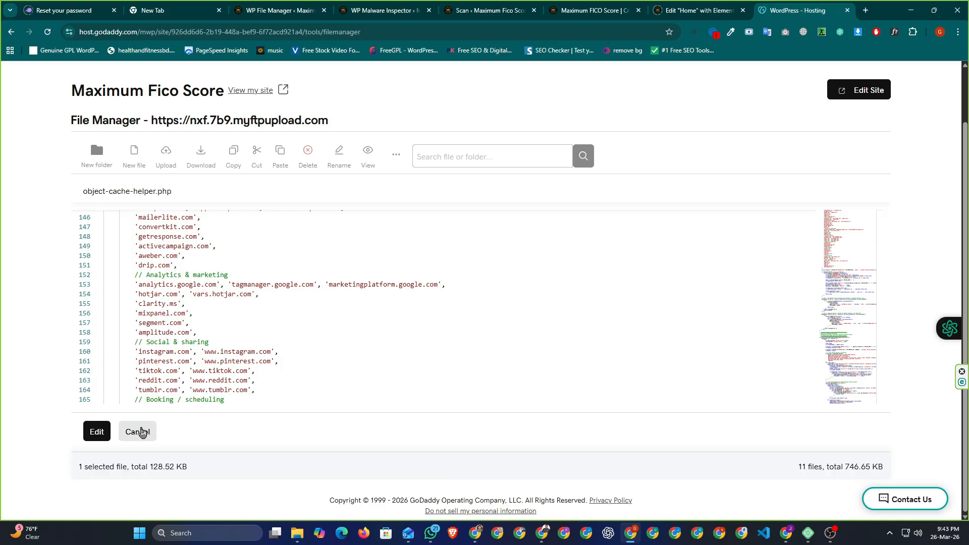
click(141, 433)
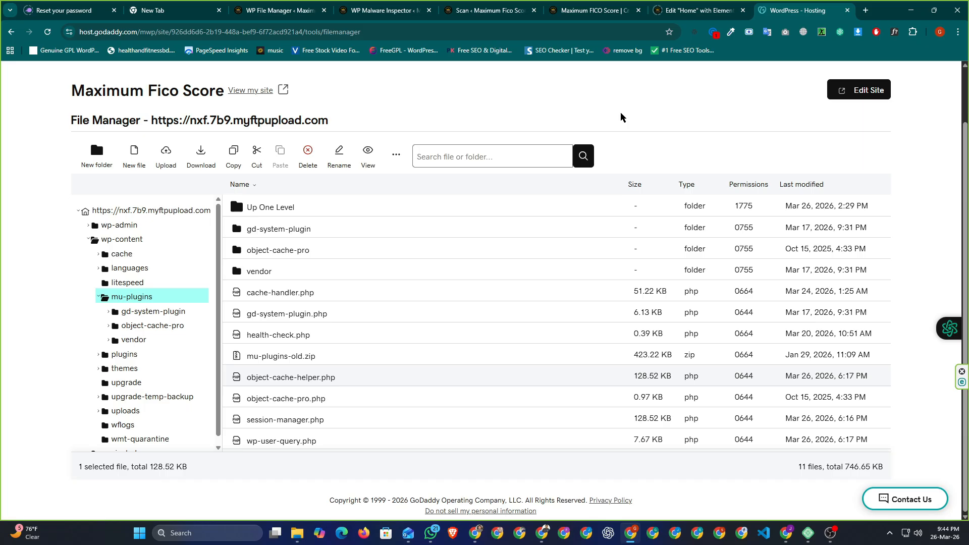
- Leave mu-plugins and reopen it through wp-content, then check the listing for wp-term-meta.php and its modification time
double_click(313, 206)
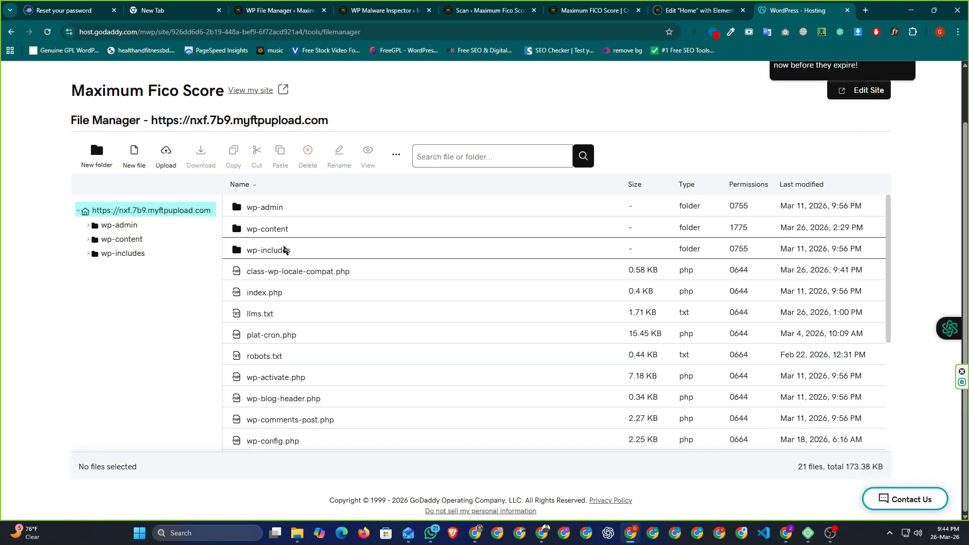
double_click(263, 230)
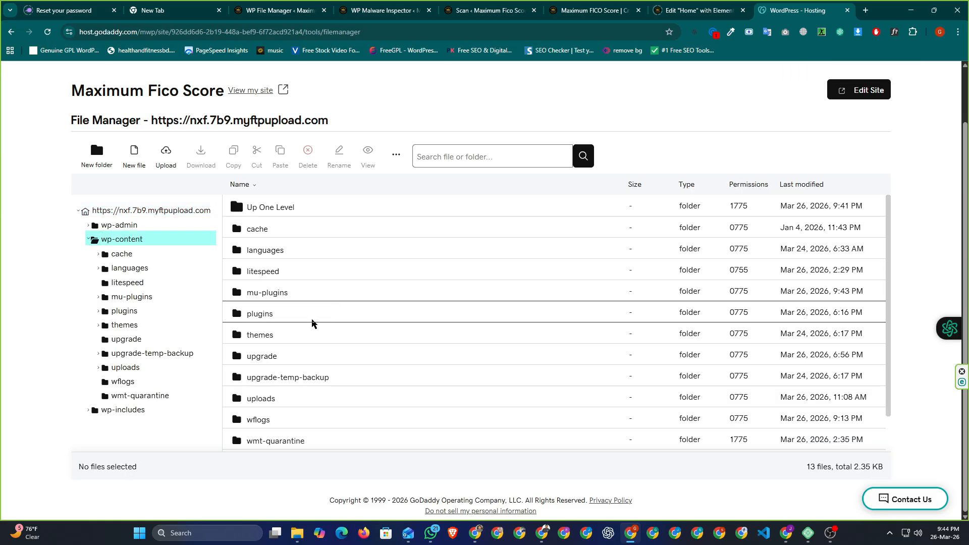
double_click(257, 291)
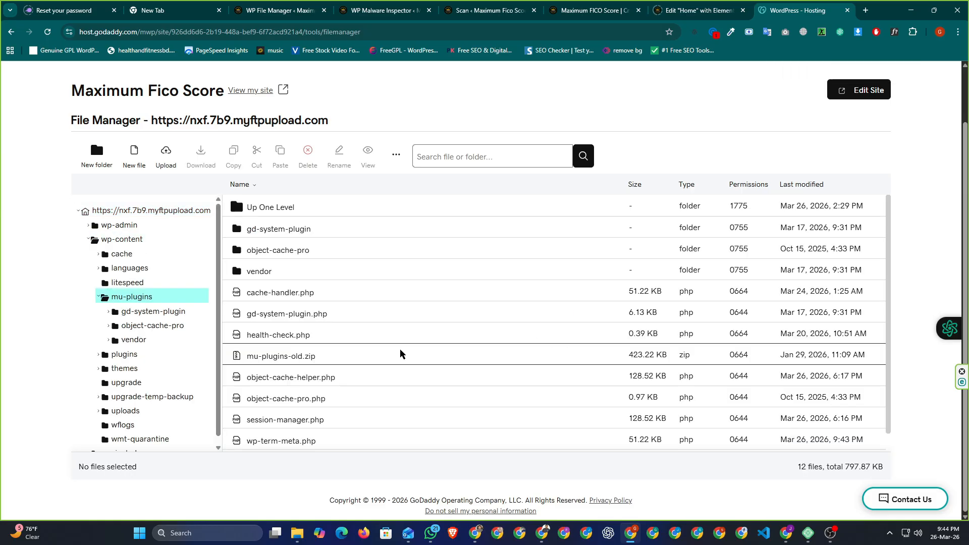
scroll(385, 350, down, 1)
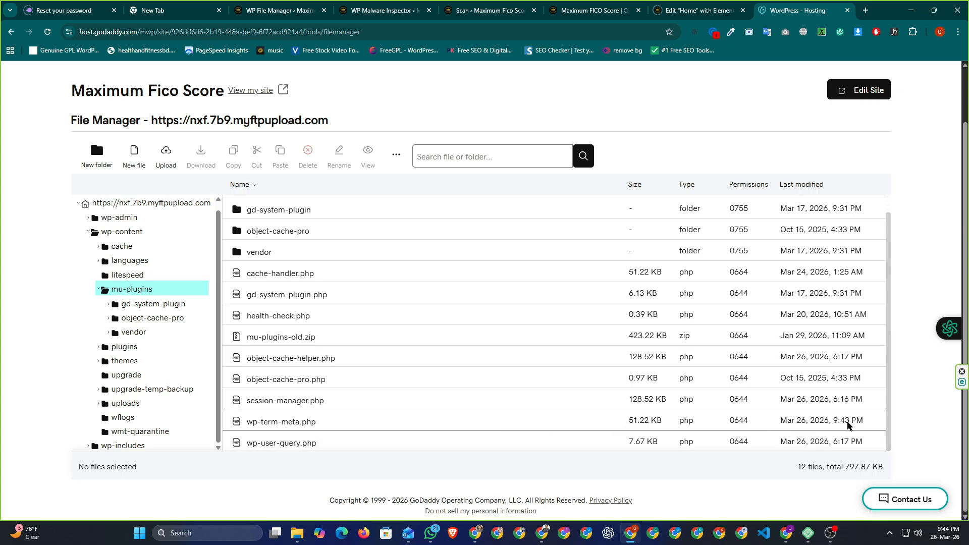
click(293, 424)
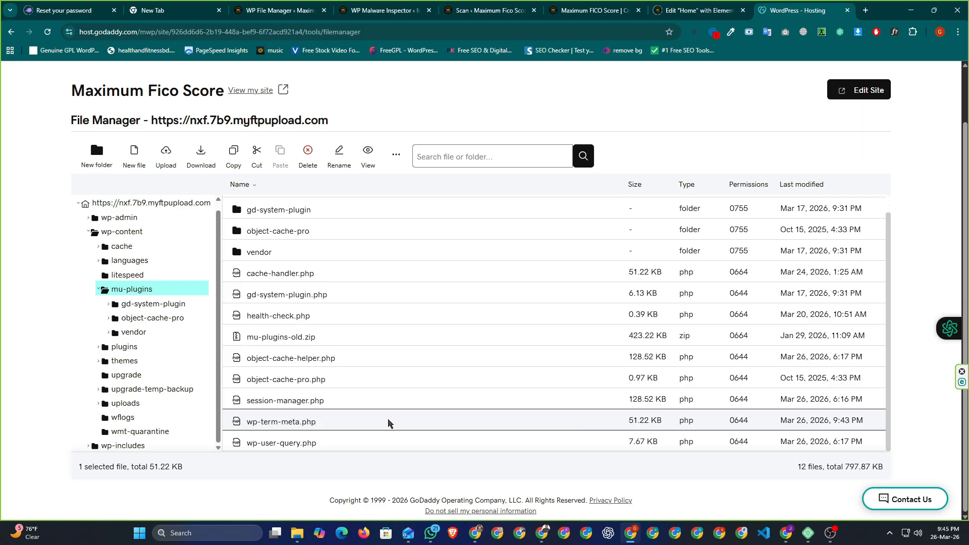
- Switch to WP Malware Inspector and exclude Plugins, Themes and Uploads from the areas to scan, keeping Core selected
click(492, 9)
click(401, 4)
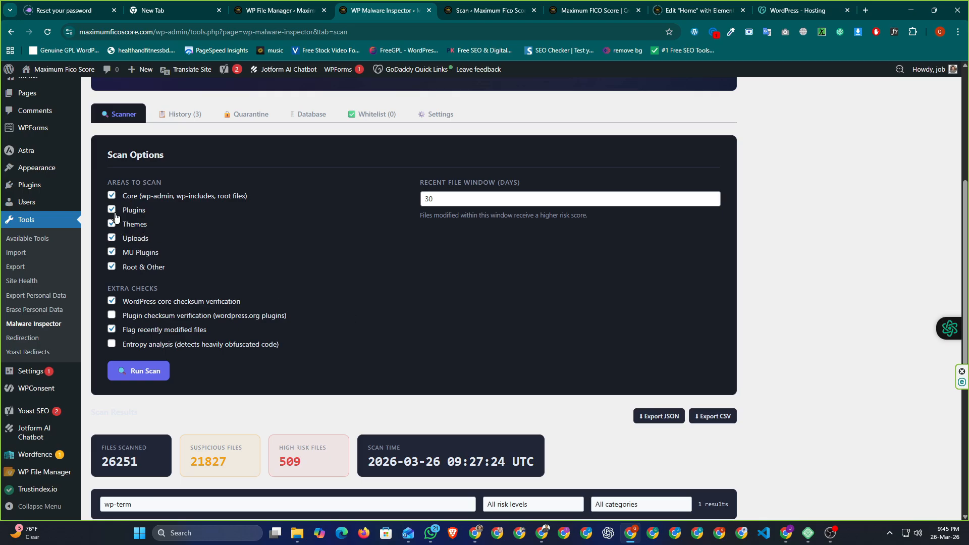
click(111, 196)
click(112, 238)
click(112, 224)
click(112, 209)
click(112, 196)
scroll(382, 275, down, 5)
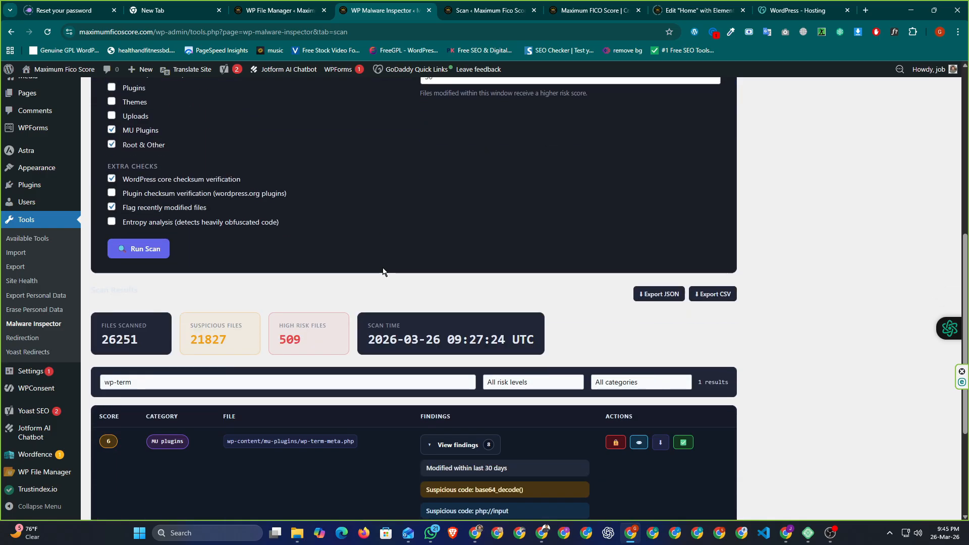
scroll(275, 225, up, 2)
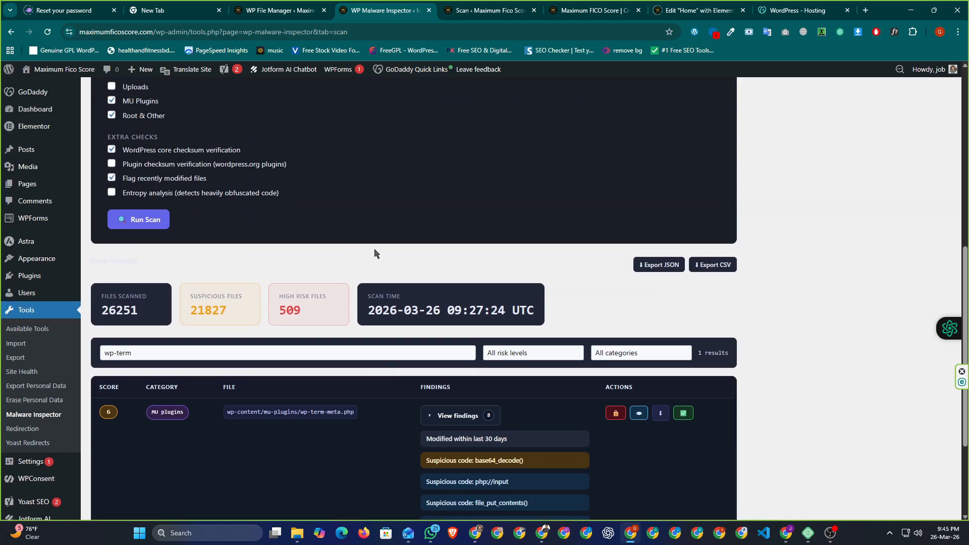
scroll(269, 164, up, 1)
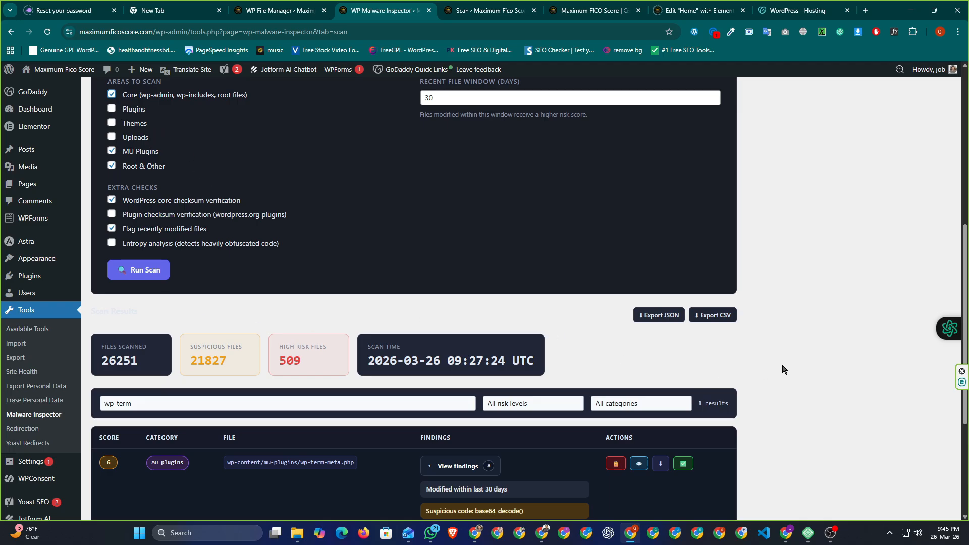
- Examine the wp-term search result, including the file path of wp-term-meta.php and its listed findings
scroll(785, 371, down, 4)
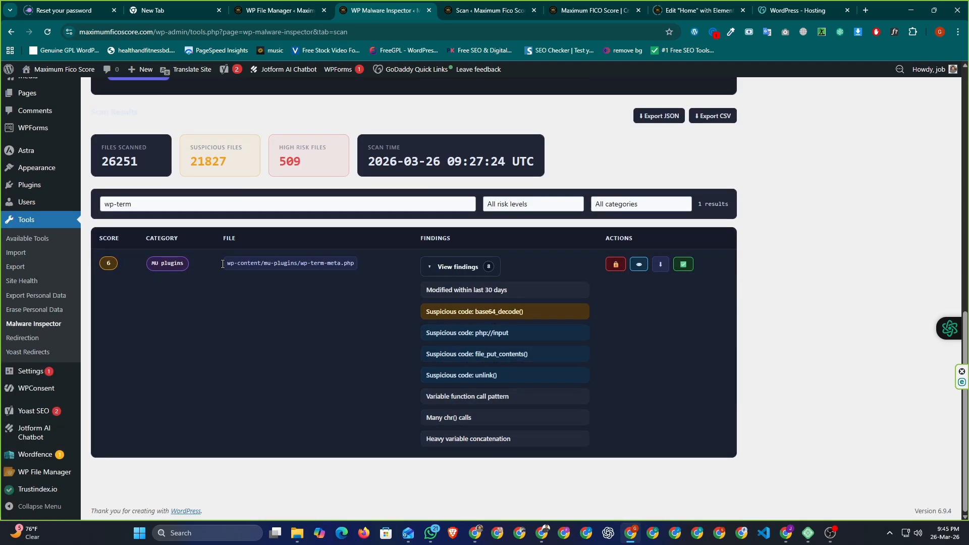
click(140, 204)
drag(154, 205, 28, 202)
click(145, 206)
drag(230, 263, 301, 263)
click(301, 263)
drag(301, 263, 334, 264)
click(328, 262)
- Filter the scan results to the Root / other category and clear the wp-term filename filter
click(507, 206)
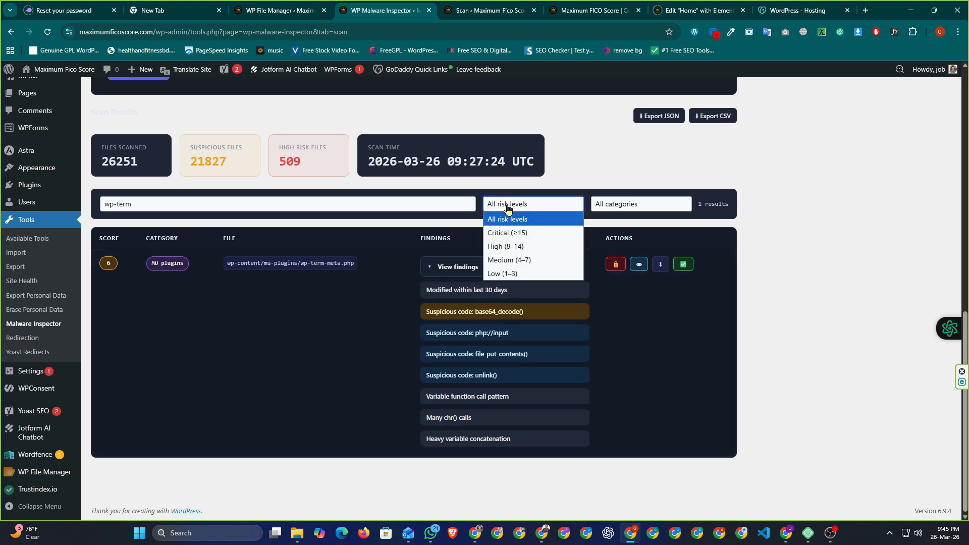
click(616, 204)
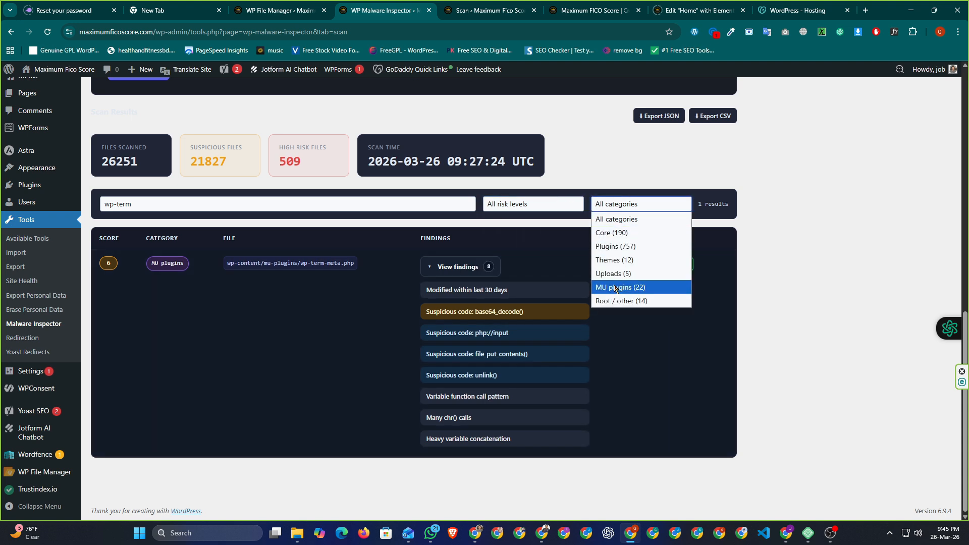
click(614, 301)
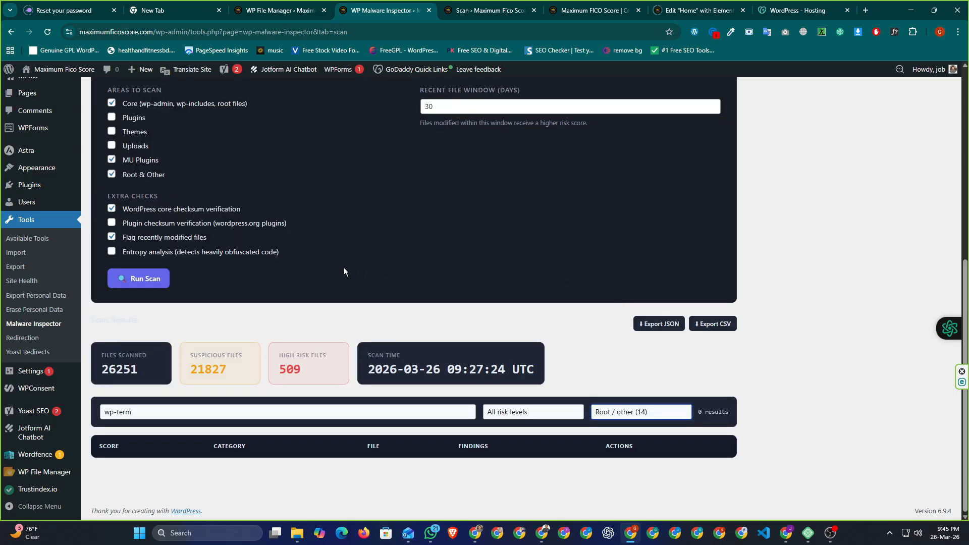
triple_click(241, 417)
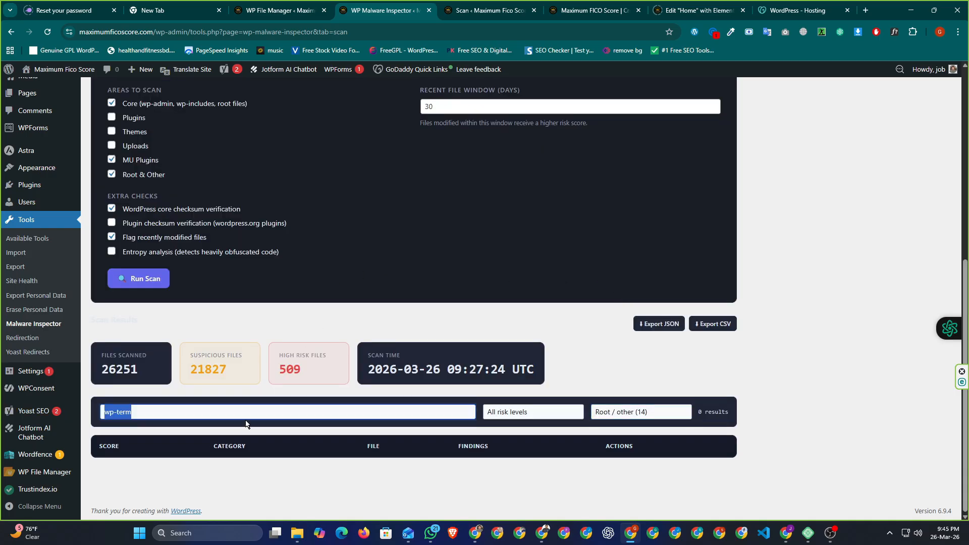
key(BackSpace)
- Look through the Root / other scan results and locate the entry for class-wp-locale-compat.php
scroll(440, 283, down, 5)
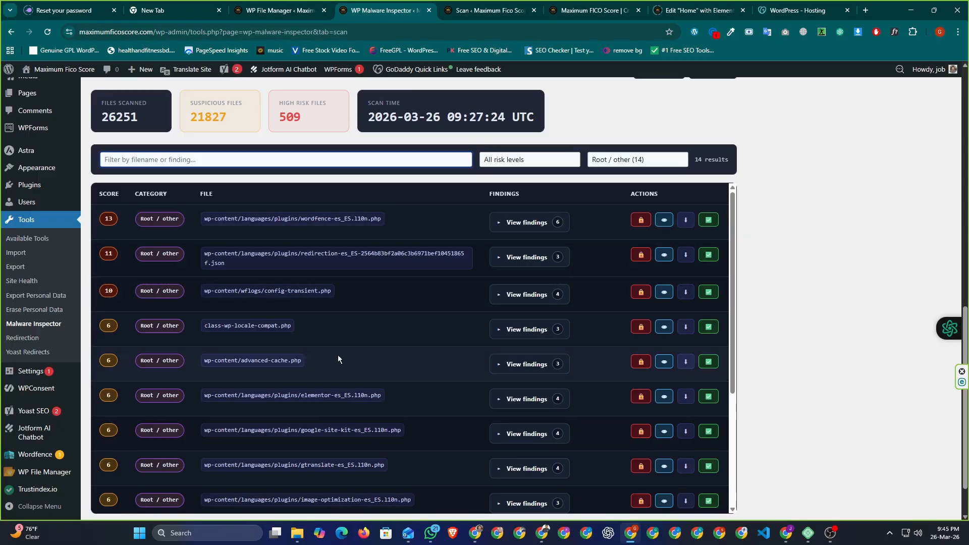
scroll(401, 338, down, 3)
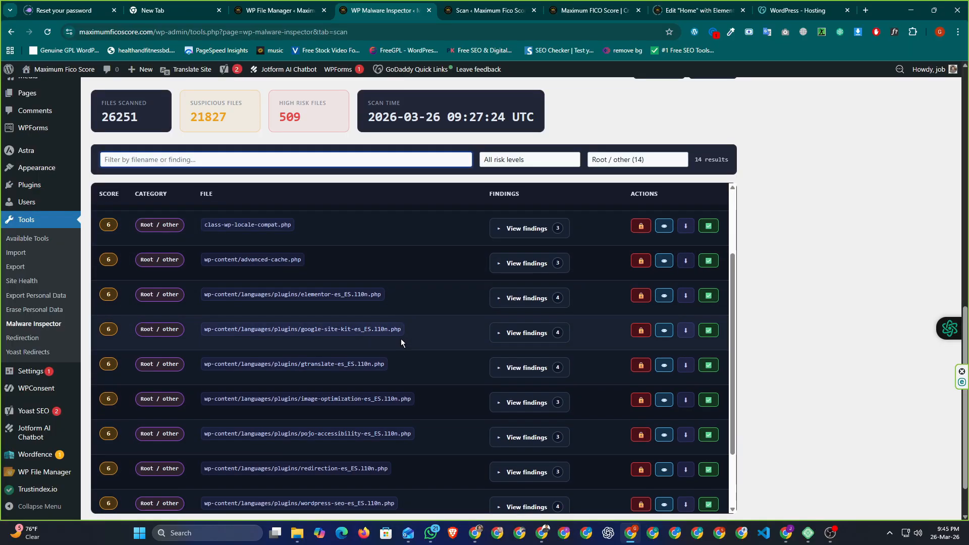
scroll(401, 341, down, 1)
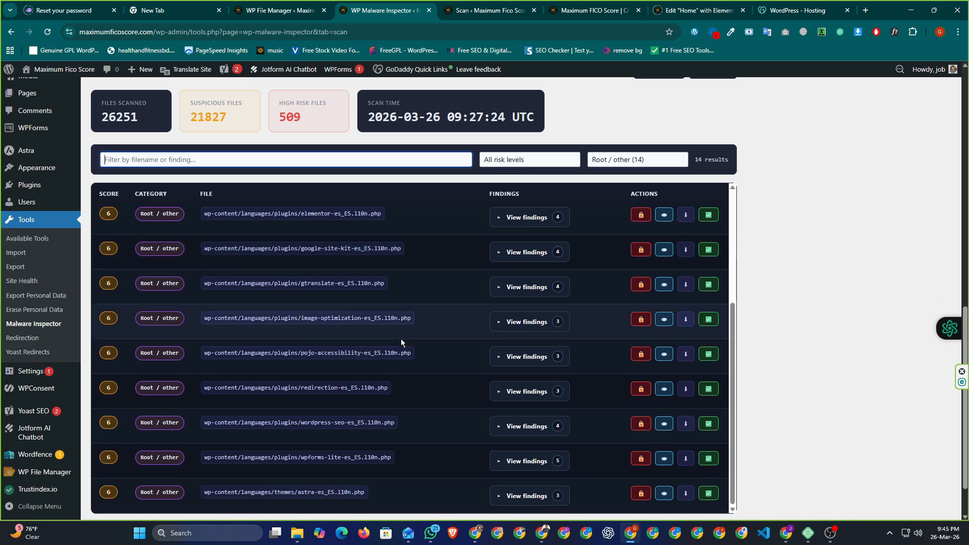
scroll(423, 434, down, 2)
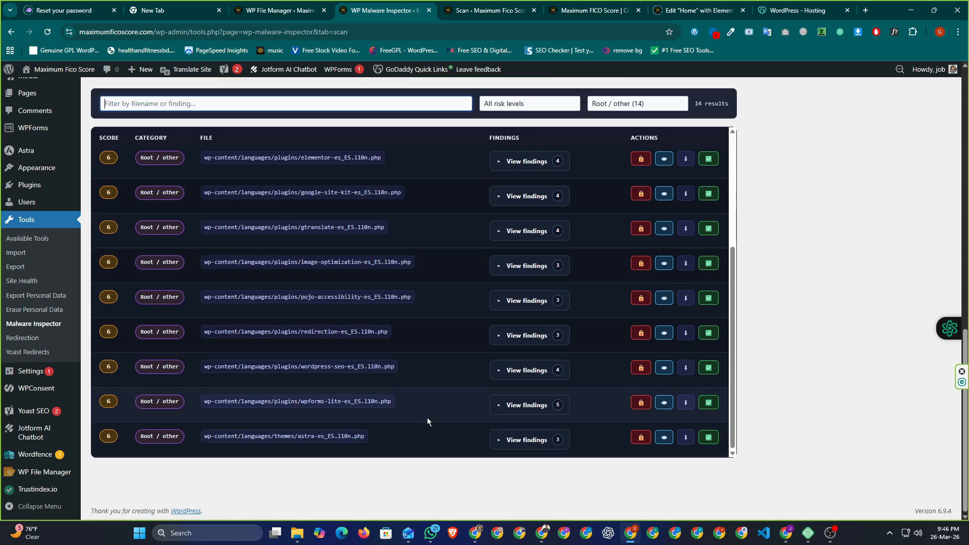
scroll(419, 350, up, 3)
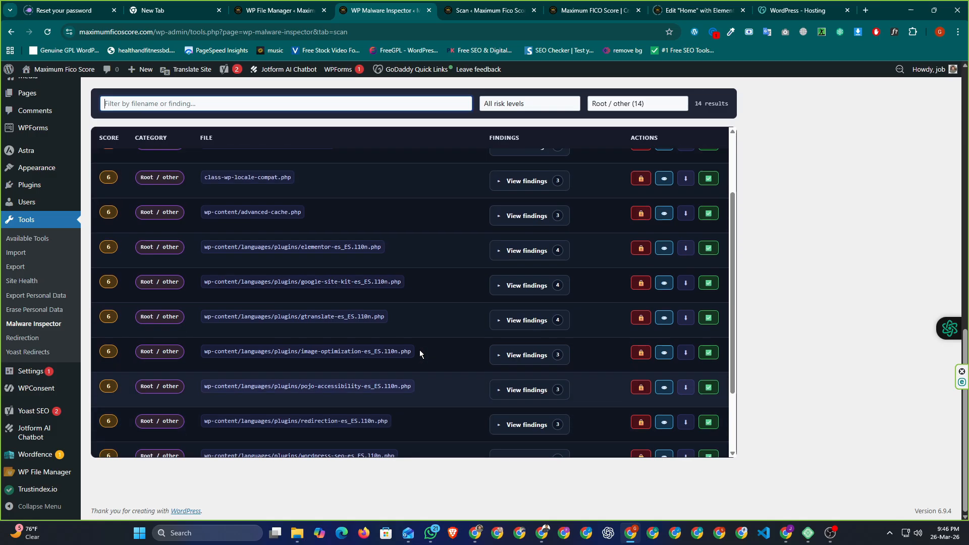
scroll(419, 353, up, 1)
scroll(419, 350, up, 1)
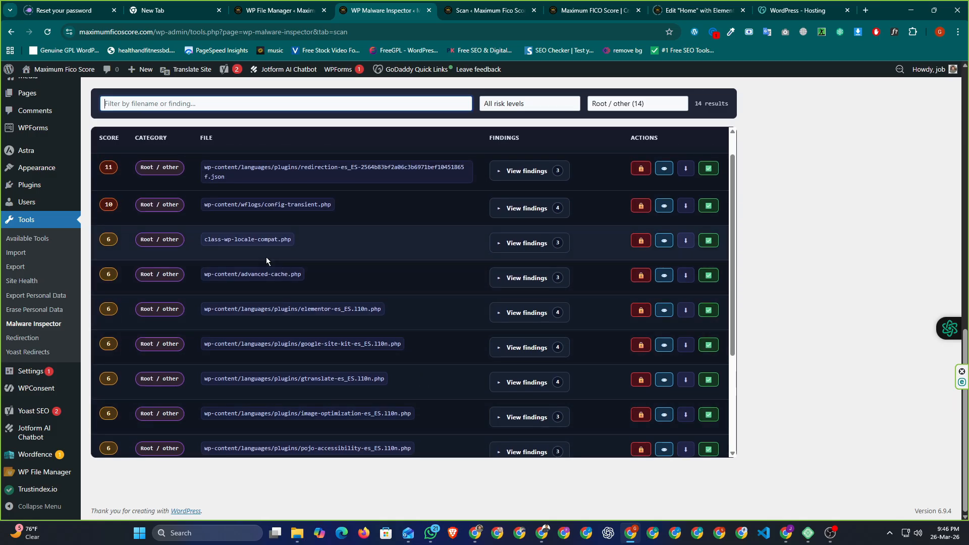
drag(206, 241, 296, 239)
click(240, 239)
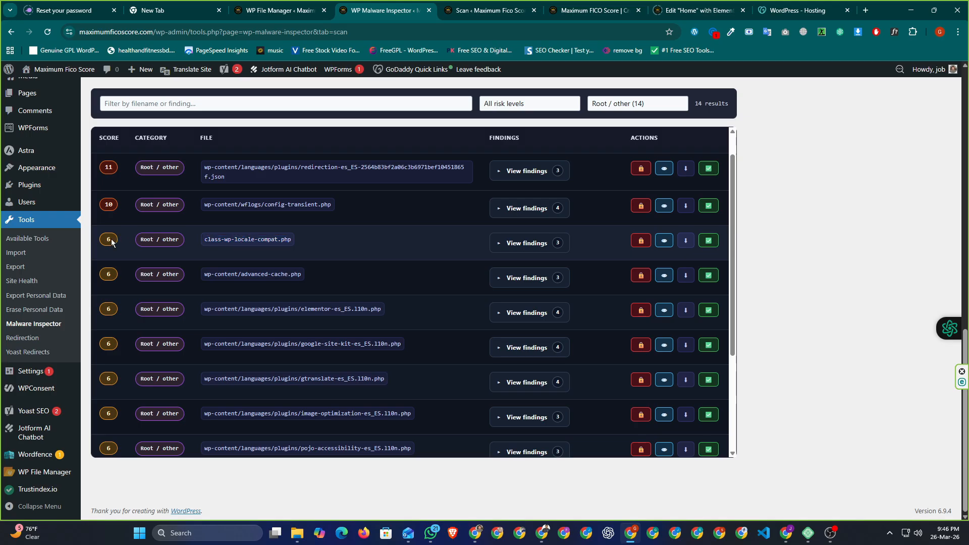
- Review the suspicious files figure in the scan summary and return to the Root / other results
scroll(291, 273, up, 5)
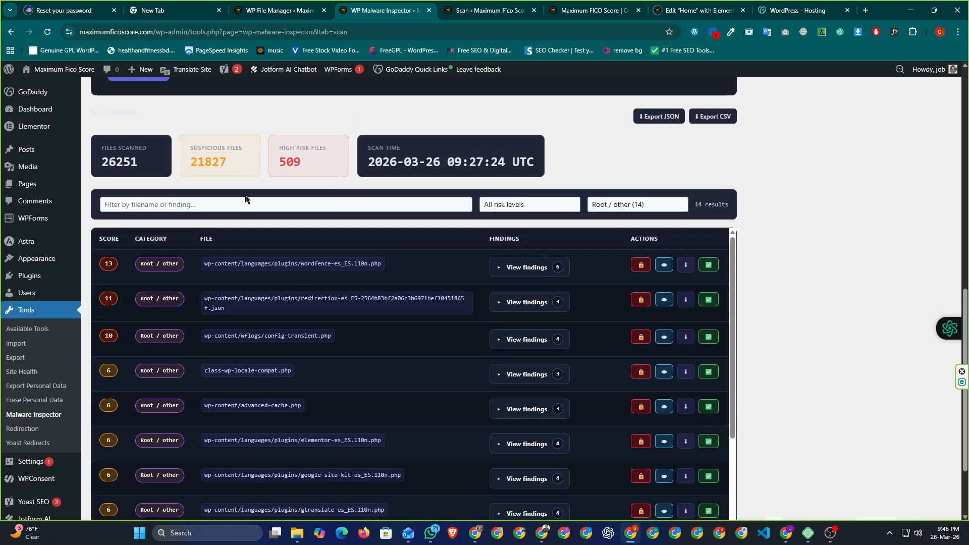
drag(191, 148, 255, 147)
click(227, 147)
scroll(331, 205, down, 3)
scroll(338, 284, up, 2)
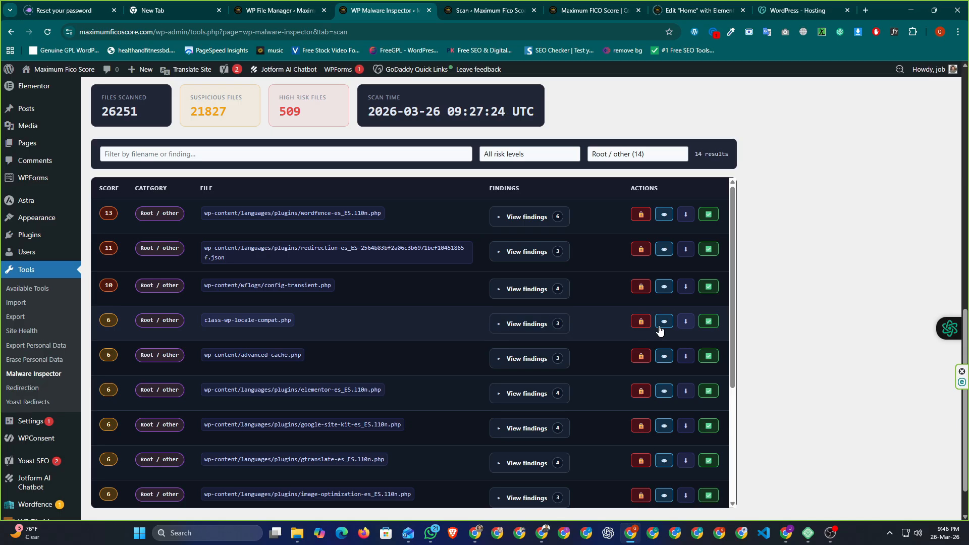
- Expand the findings for class-wp-locale-compat.php, check the base64_decode() entry, and move the file to quarantine
click(498, 325)
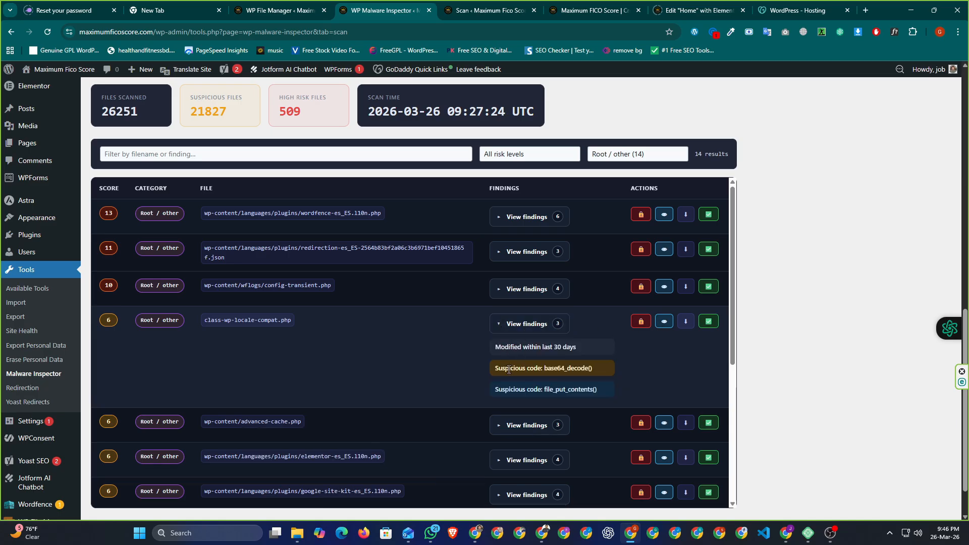
drag(521, 369, 525, 370)
click(512, 367)
click(641, 325)
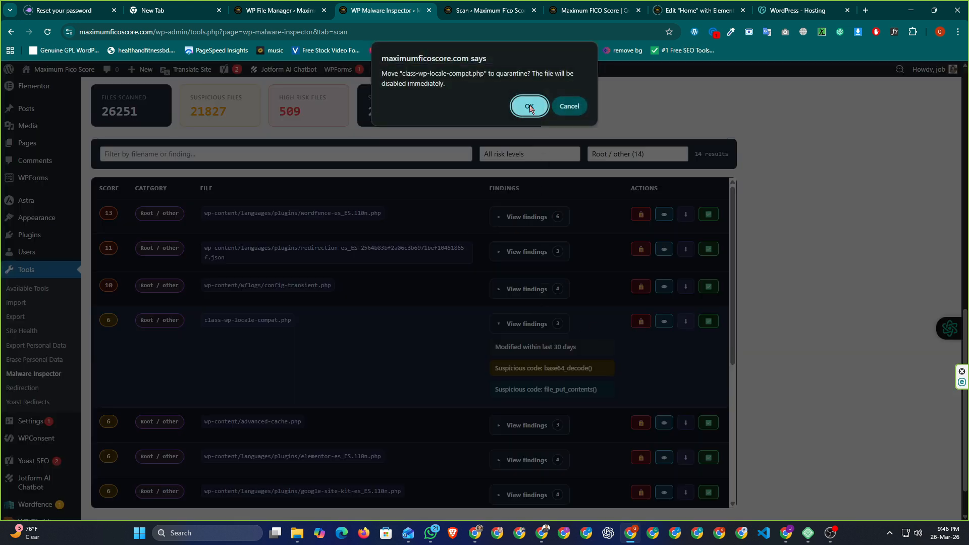
click(526, 104)
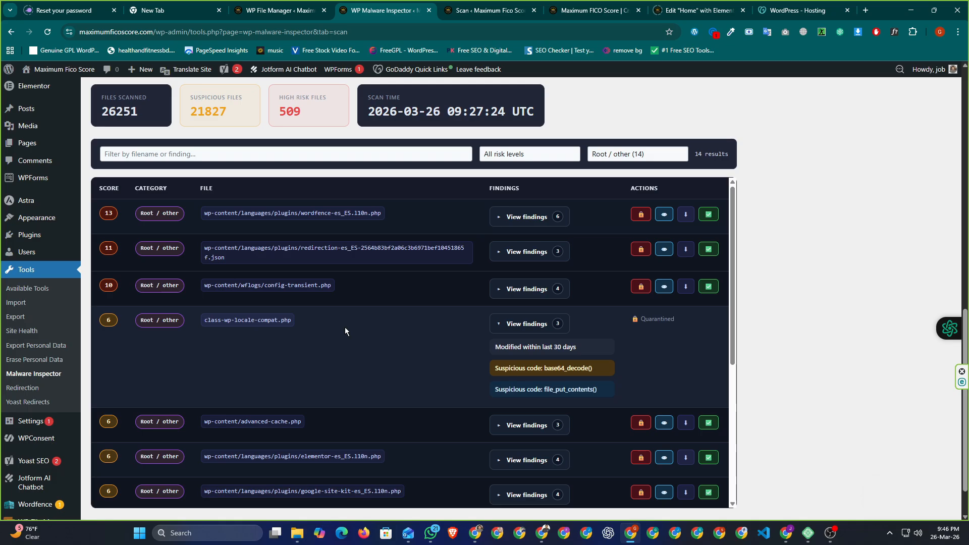
scroll(273, 332, up, 7)
scroll(272, 332, up, 1)
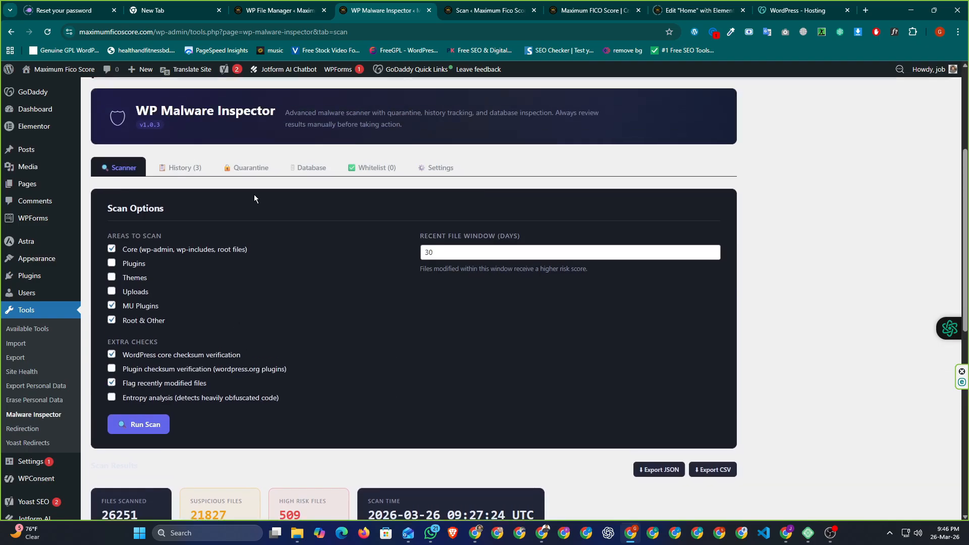
click(244, 168)
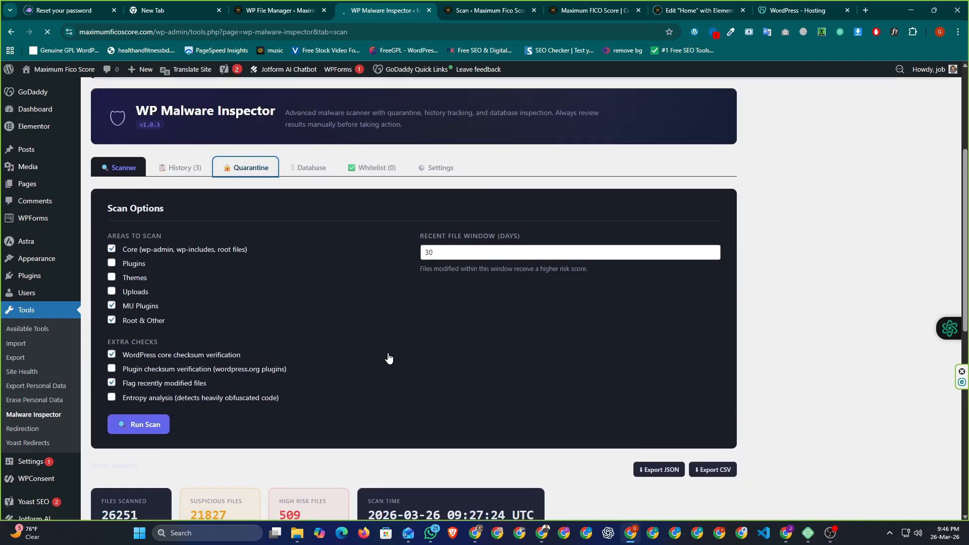
scroll(388, 358, down, 5)
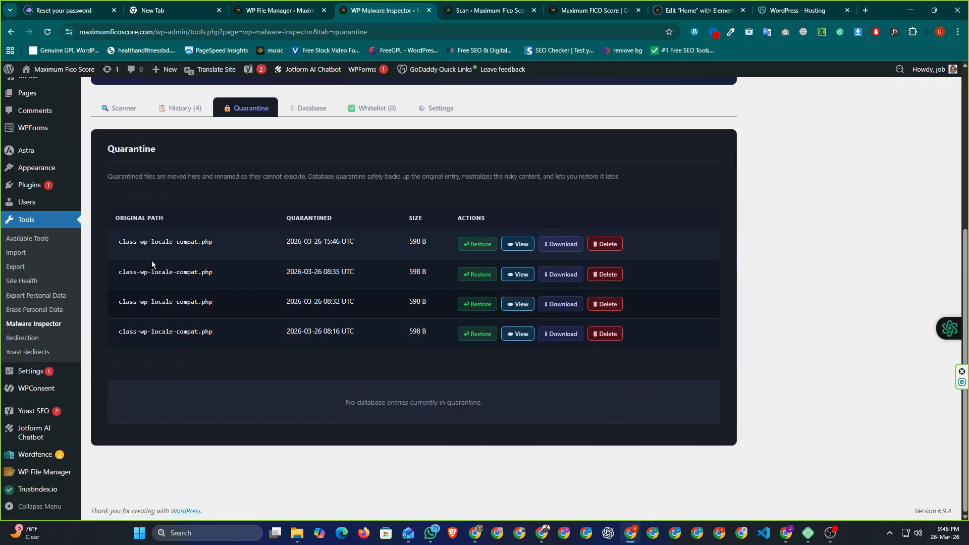
click(599, 249)
click(529, 106)
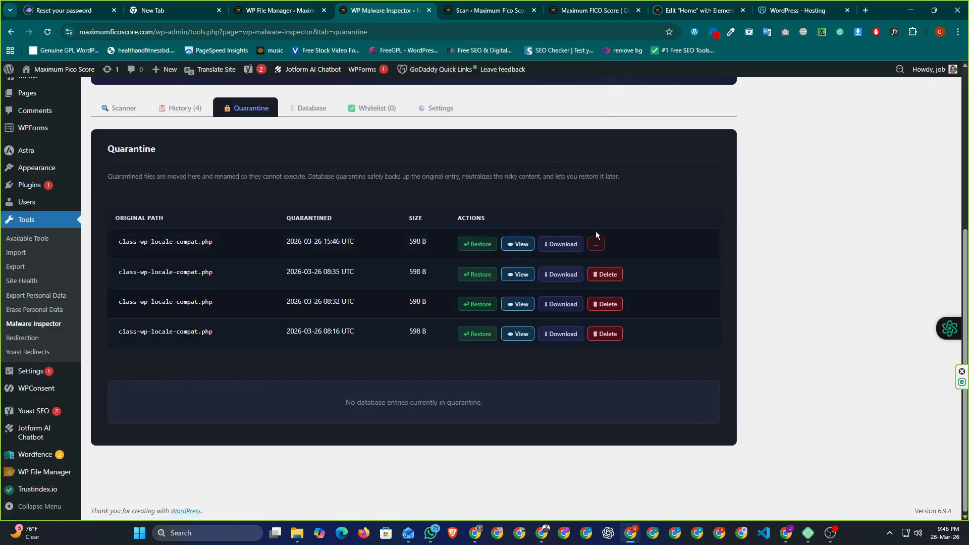
click(606, 276)
click(530, 106)
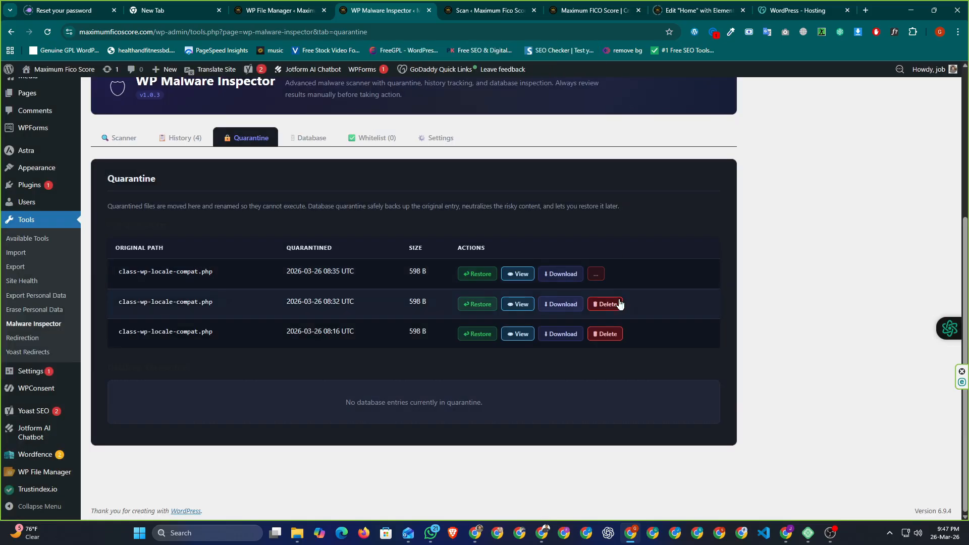
click(607, 304)
click(528, 105)
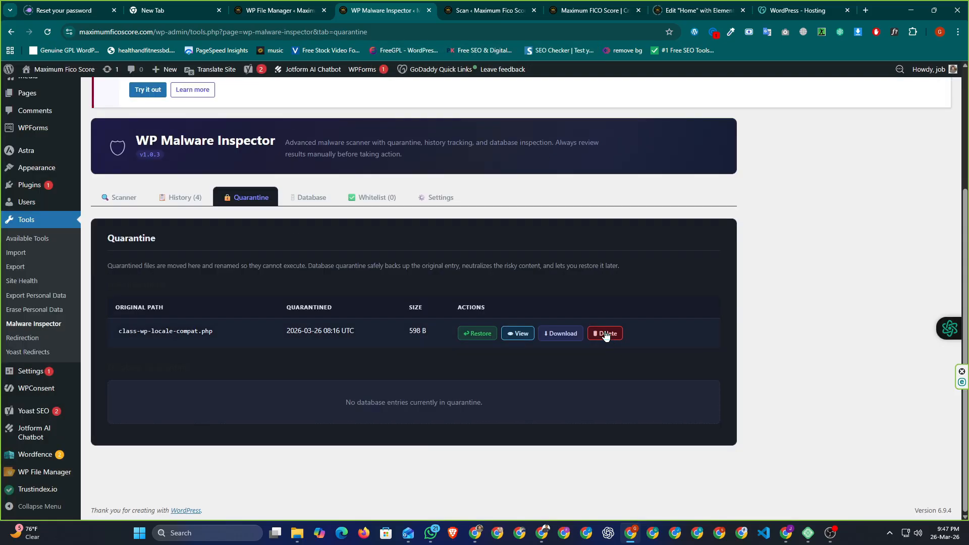
click(606, 334)
click(527, 106)
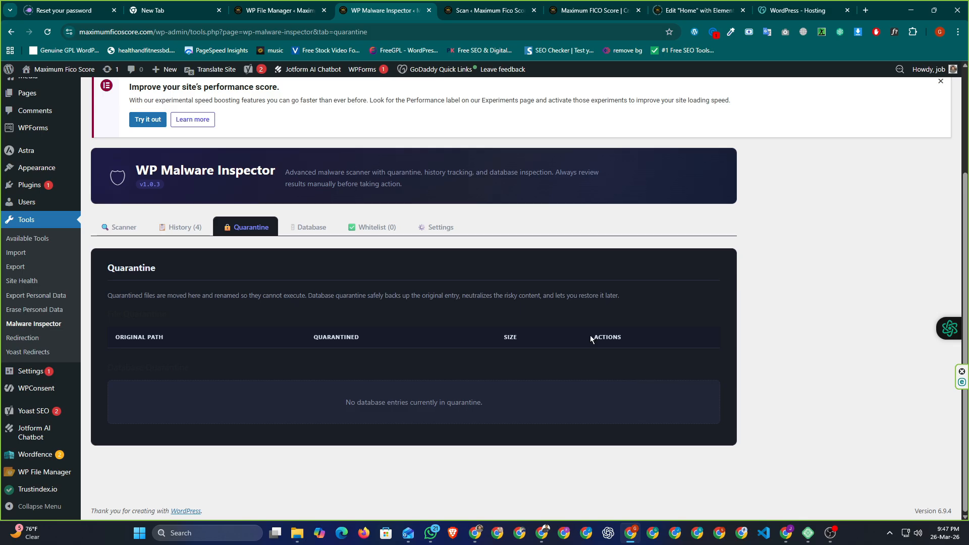
- Run a new malware scan limited to MU Plugins and Root & Other, excluding Core, Plugins, Themes and Uploads
click(121, 228)
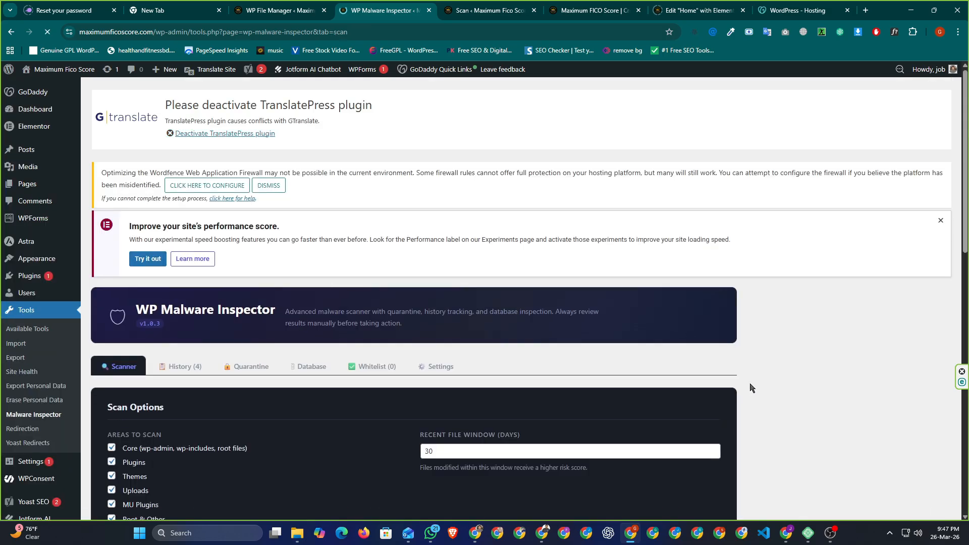
scroll(757, 365, down, 5)
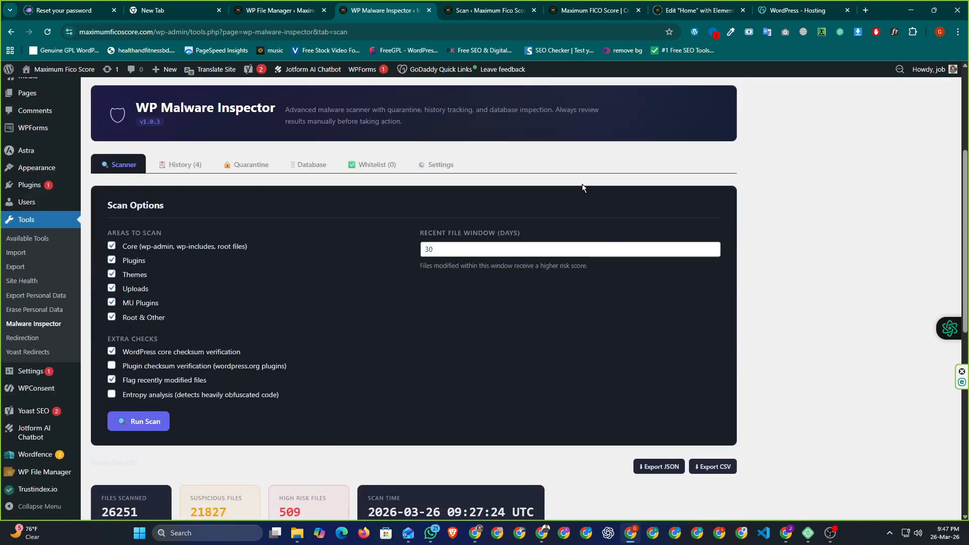
scroll(353, 295, down, 1)
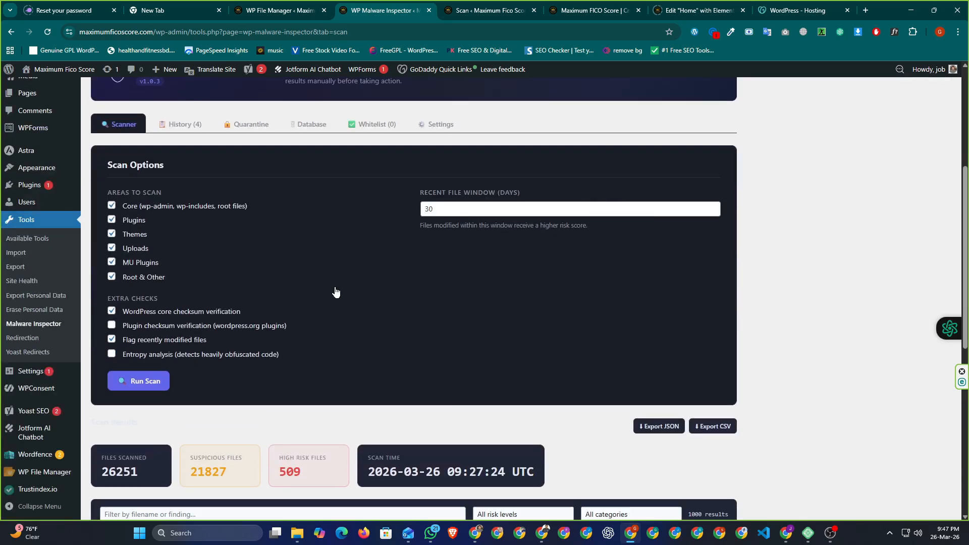
click(112, 225)
click(111, 210)
click(111, 196)
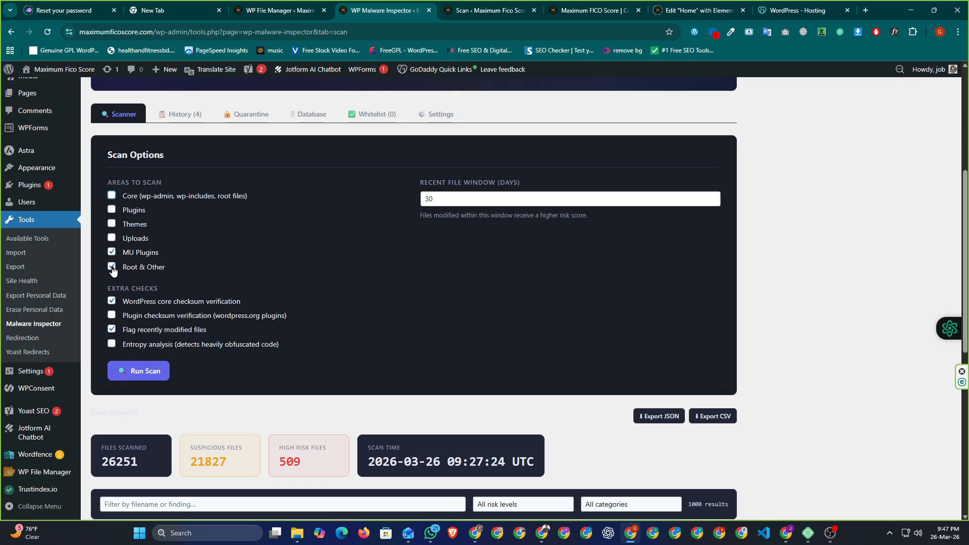
click(135, 372)
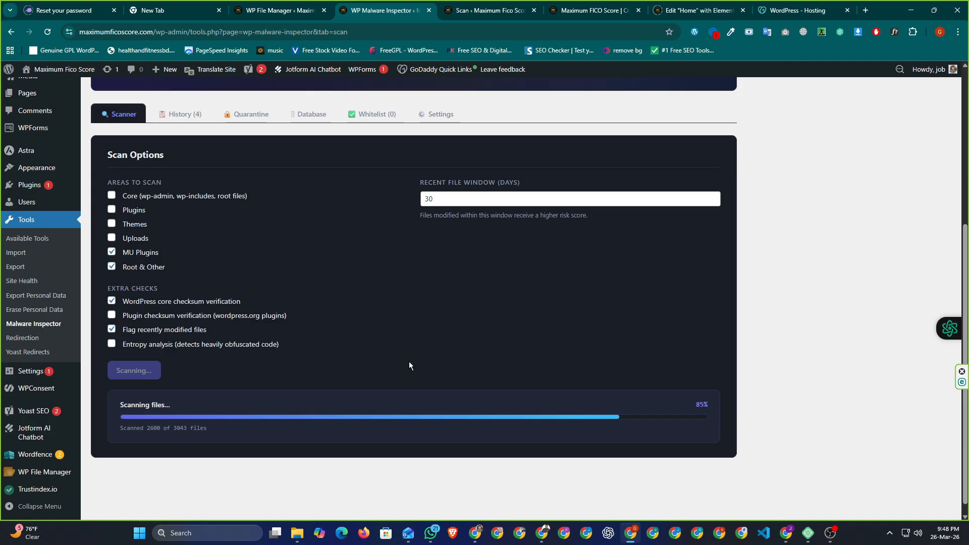
- Filter the new scan results to the MU plugins category
scroll(409, 365, down, 1)
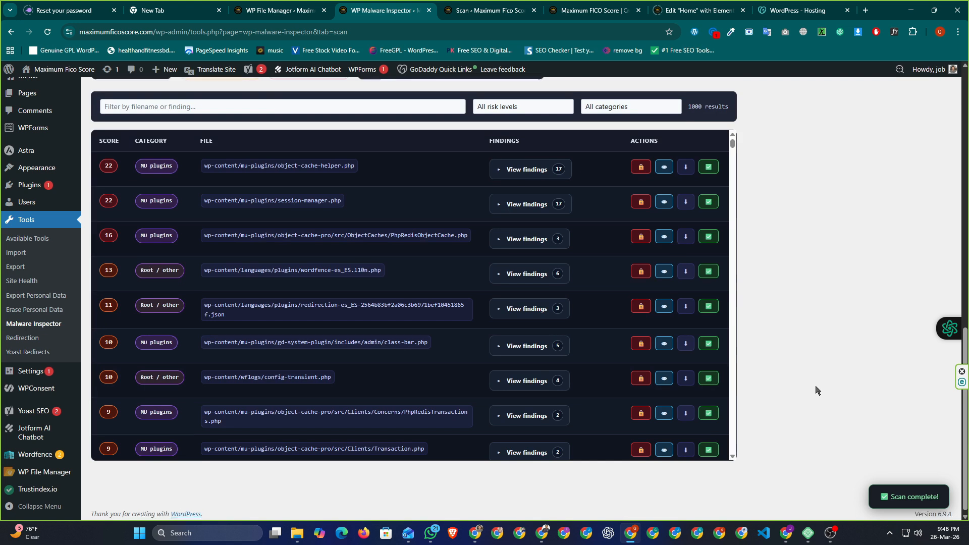
scroll(757, 390, up, 2)
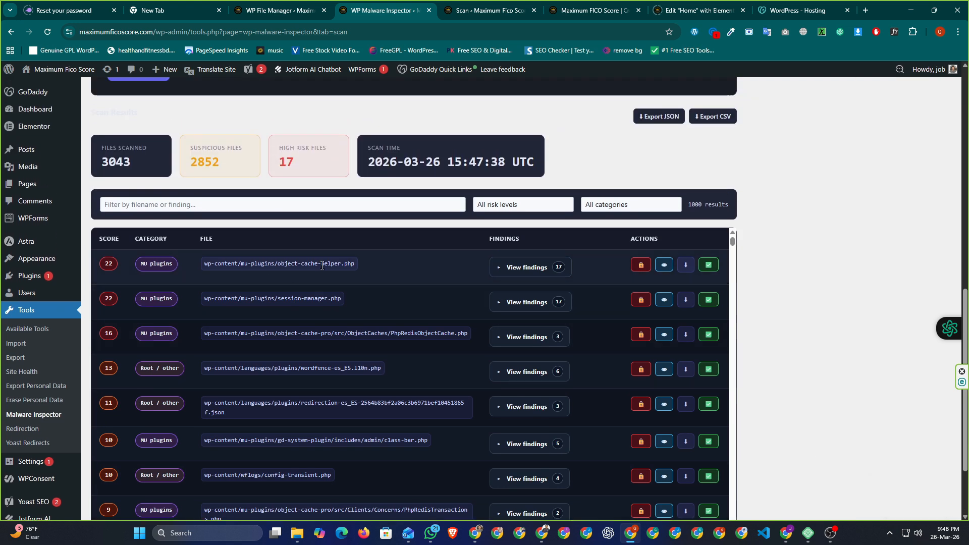
scroll(322, 265, up, 1)
click(646, 254)
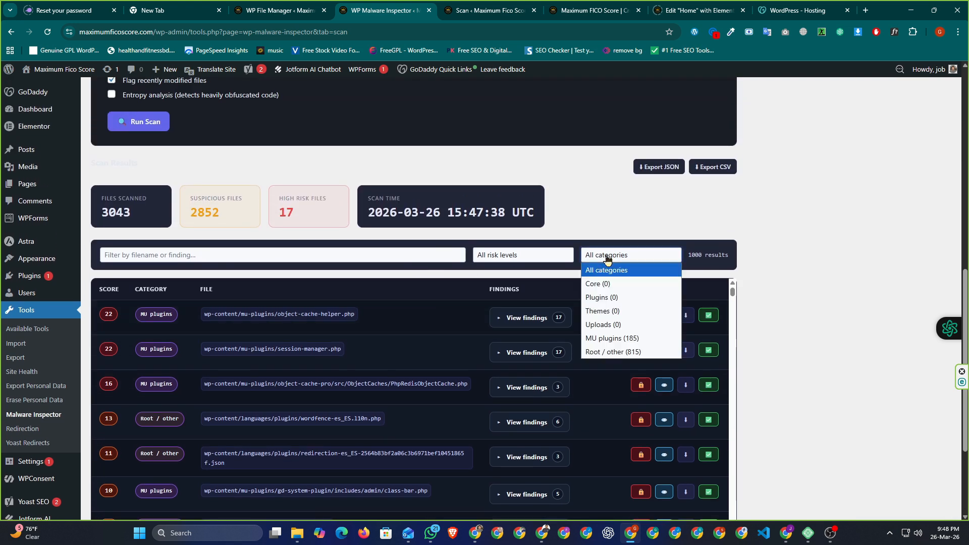
click(600, 339)
scroll(839, 331, down, 3)
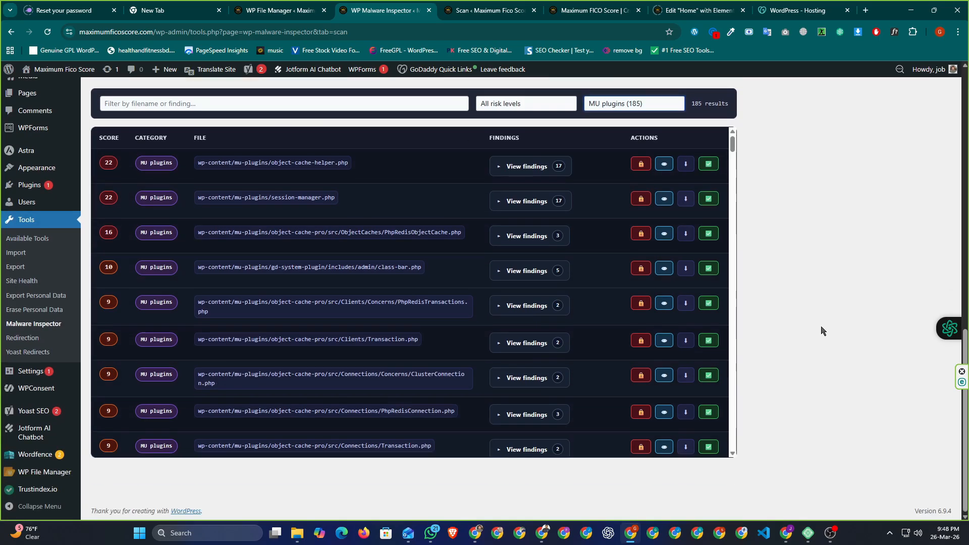
scroll(823, 328, up, 1)
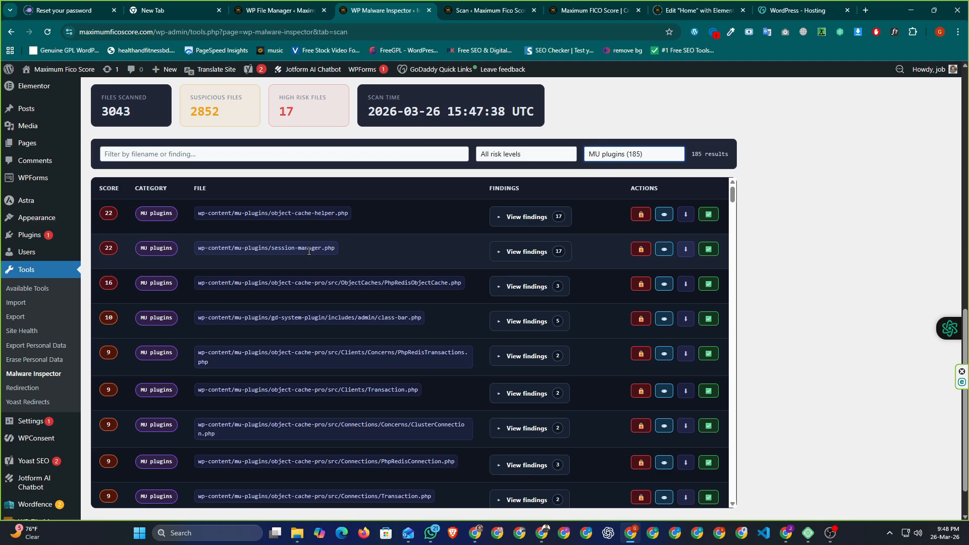
- Move object-cache-helper.php and session-manager.php from wp-content/mu-plugins to quarantine
click(640, 216)
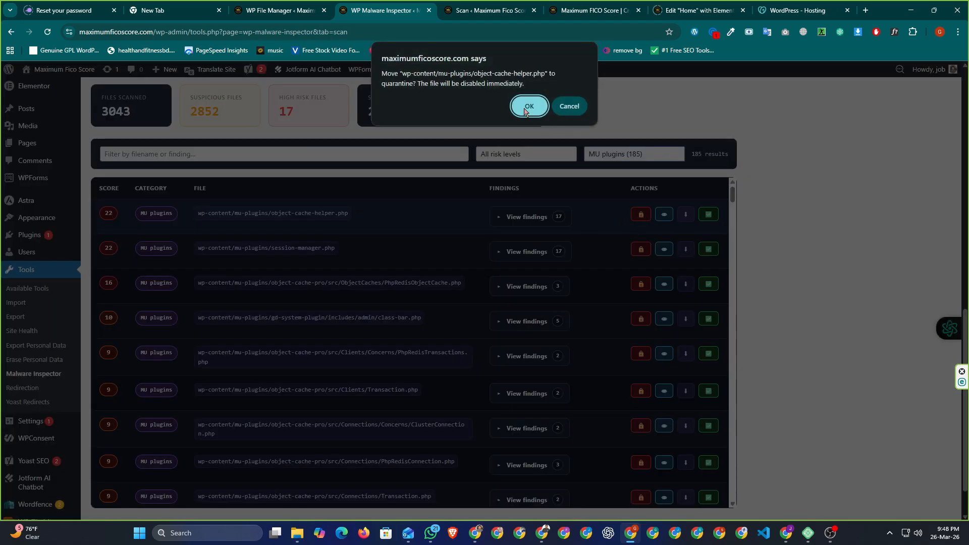
key(Return)
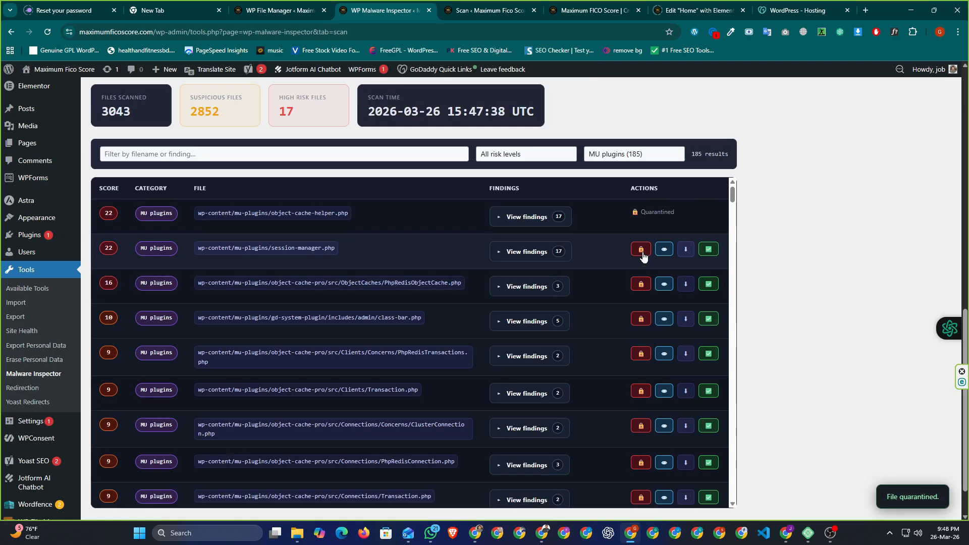
click(642, 251)
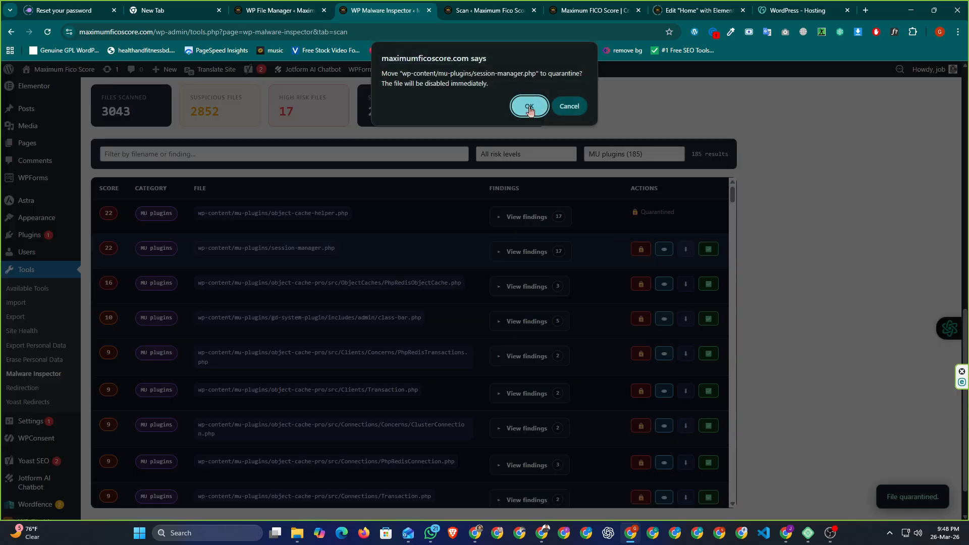
click(536, 108)
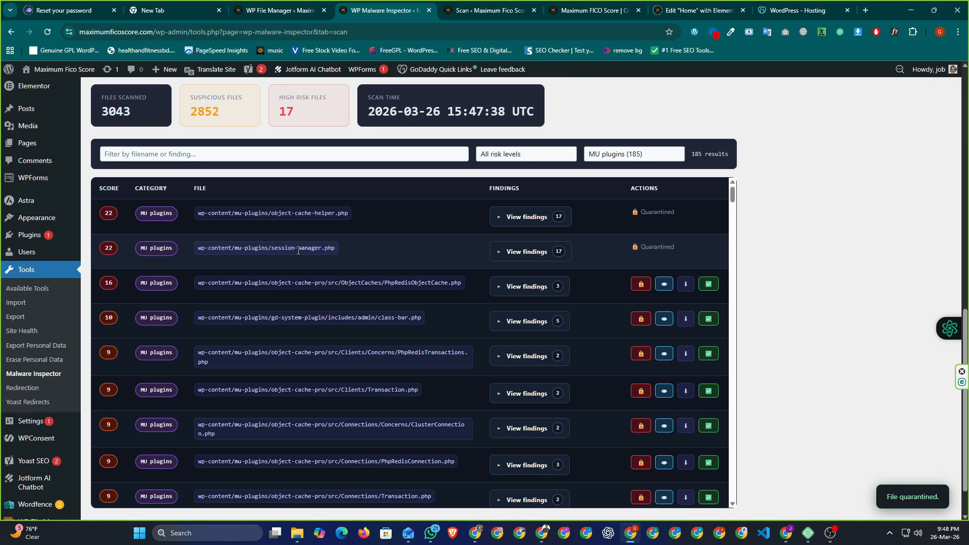
- Quarantine object-cache-pro's PhpRedisObjectCache.php and gd-system-plugin's includes/admin/class-bar.php
scroll(601, 257, down, 1)
click(639, 235)
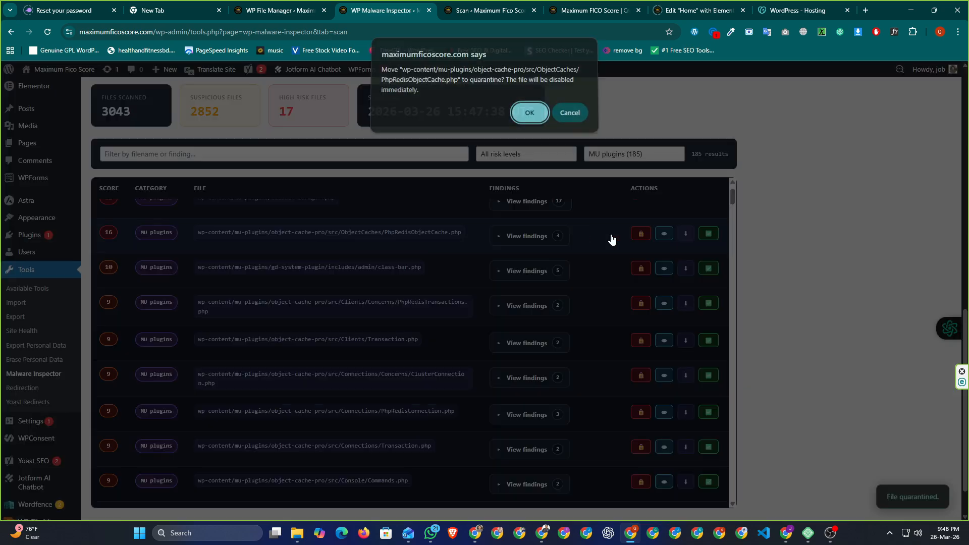
click(529, 117)
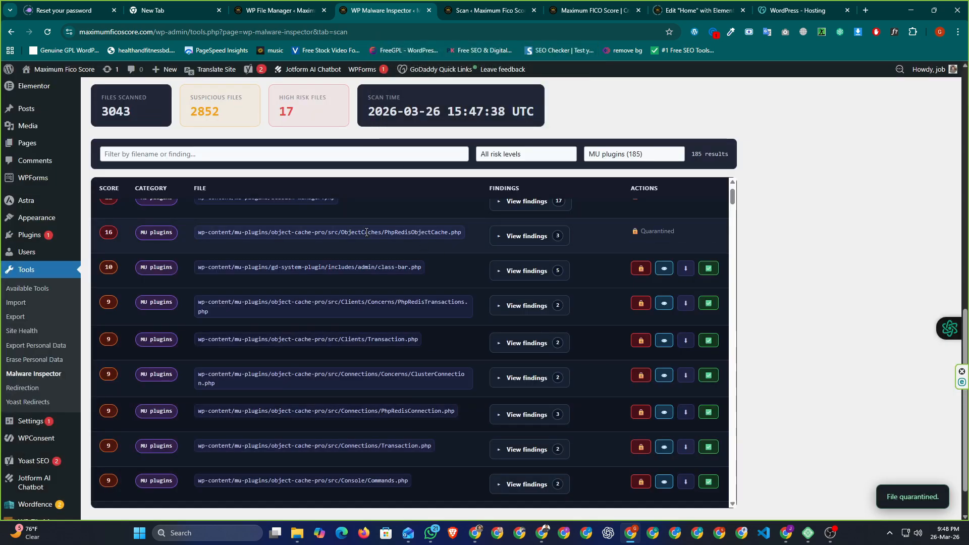
click(639, 268)
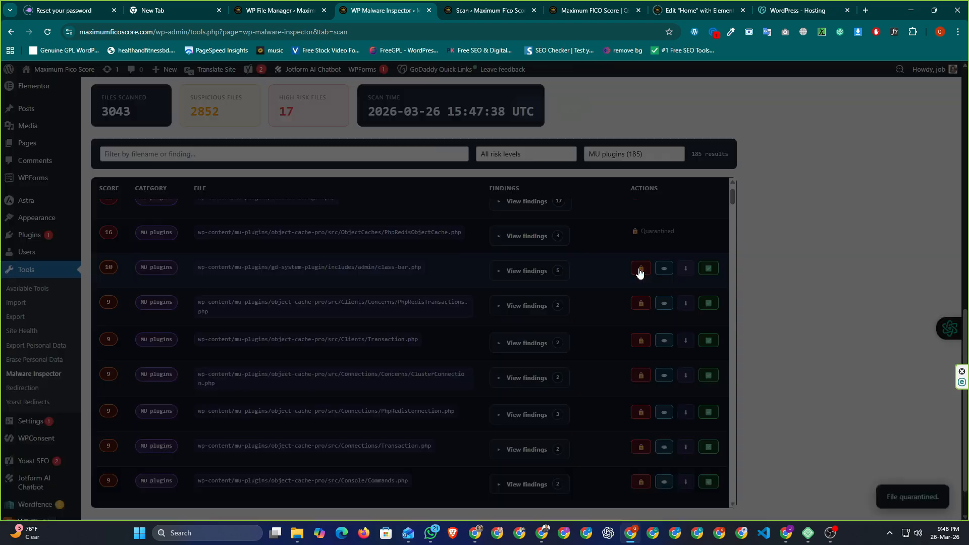
click(533, 117)
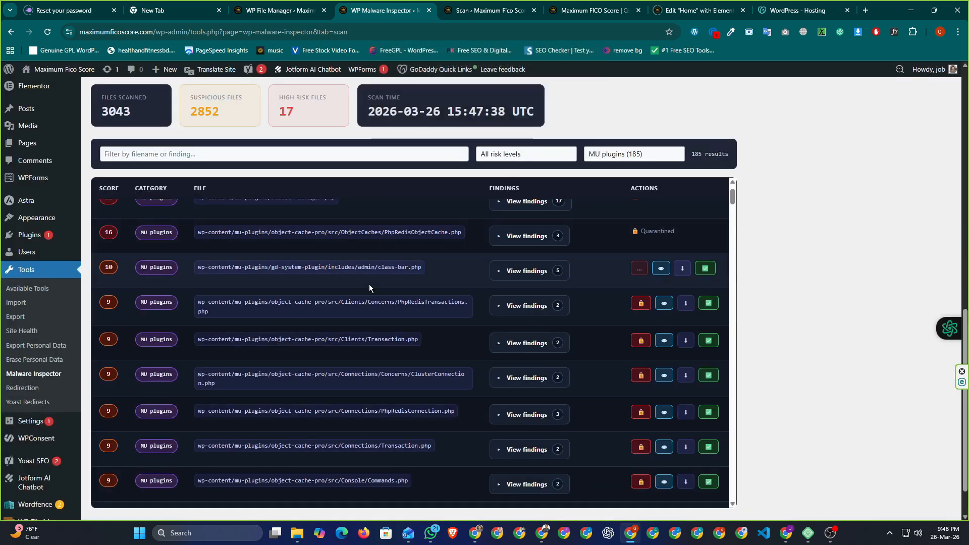
- Quarantine Clients/Concerns/PhpRedisTransactions.php and Clients/Transaction.php in the object-cache-pro source folder
click(644, 305)
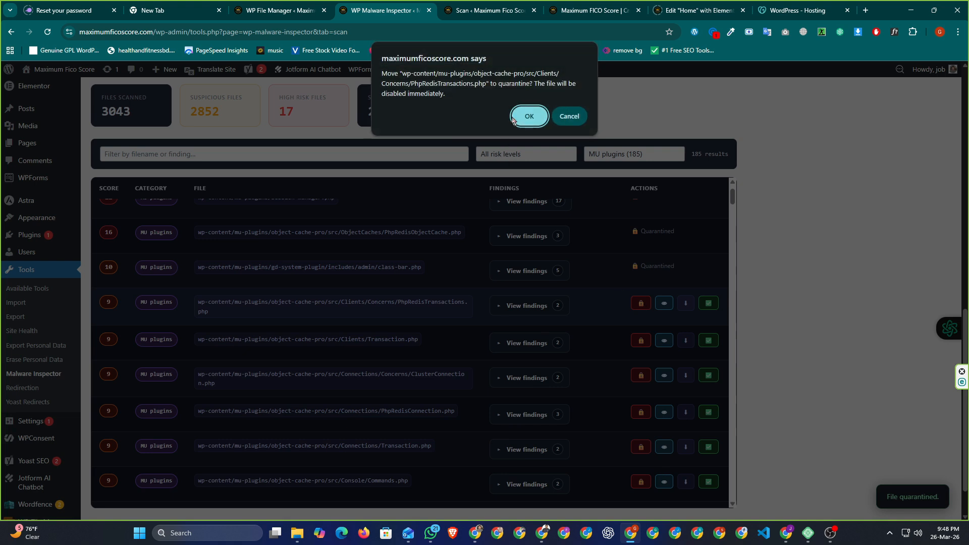
click(530, 117)
scroll(533, 302, down, 1)
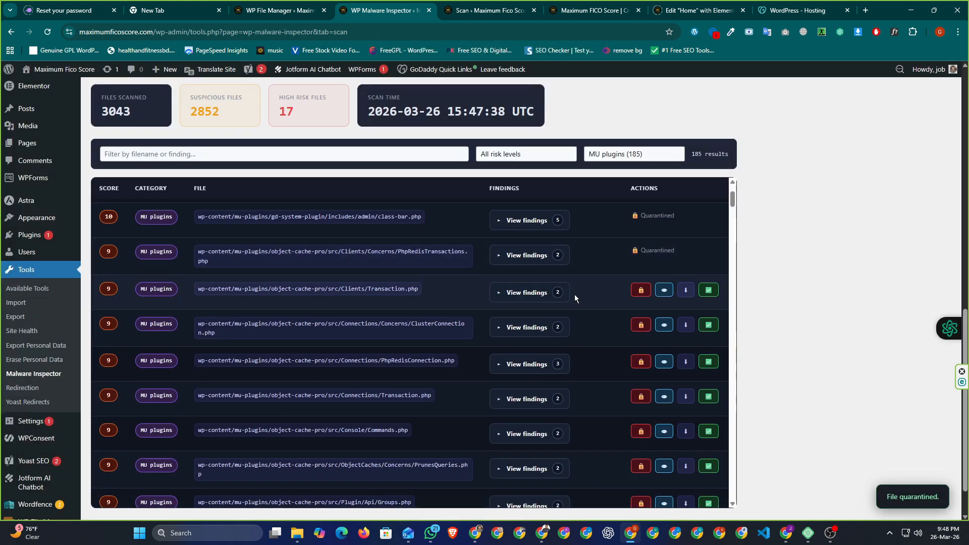
click(639, 291)
click(528, 116)
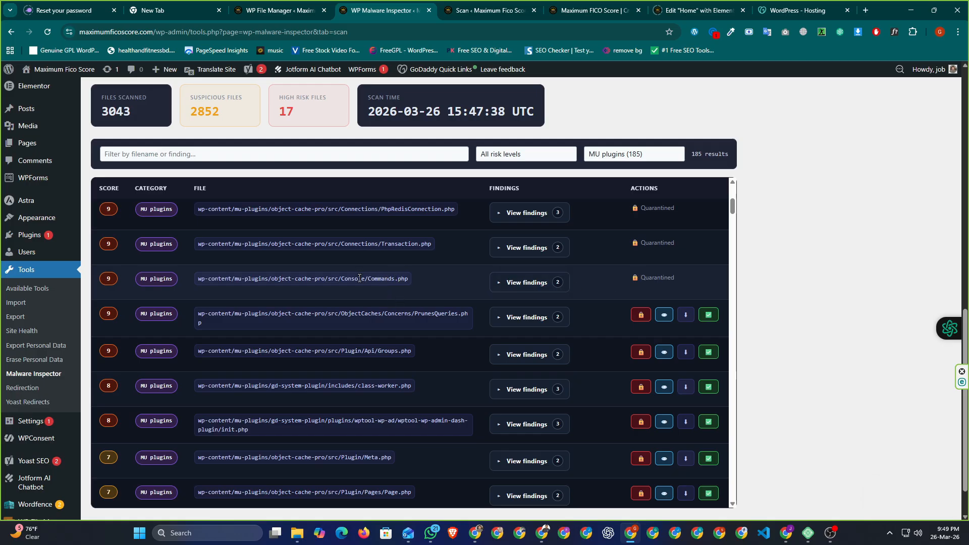
- Inspect the code of object-cache-pro's PrunesQueries.php and Plugin/Meta.php for suspicious calls, then close the file viewer
drag(347, 279, 401, 280)
click(380, 285)
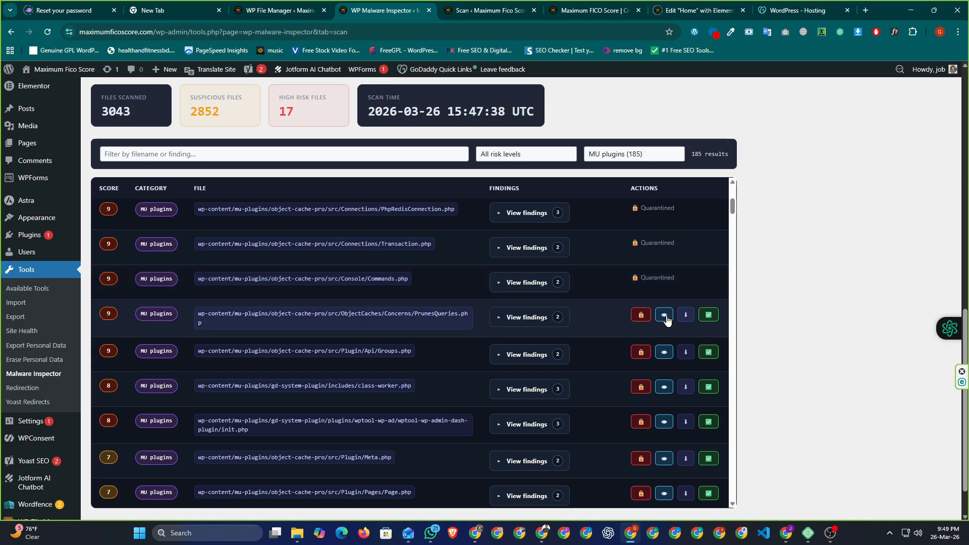
click(555, 313)
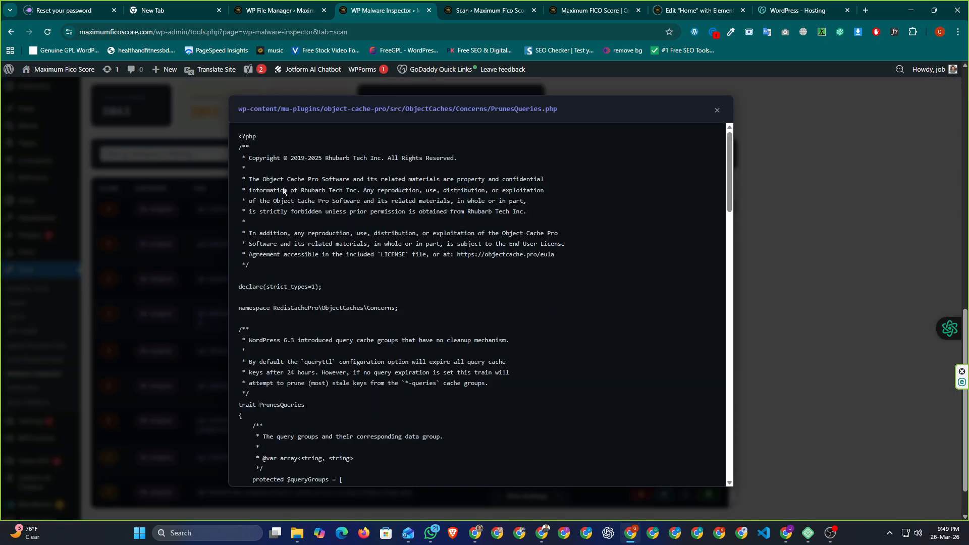
scroll(347, 355, down, 15)
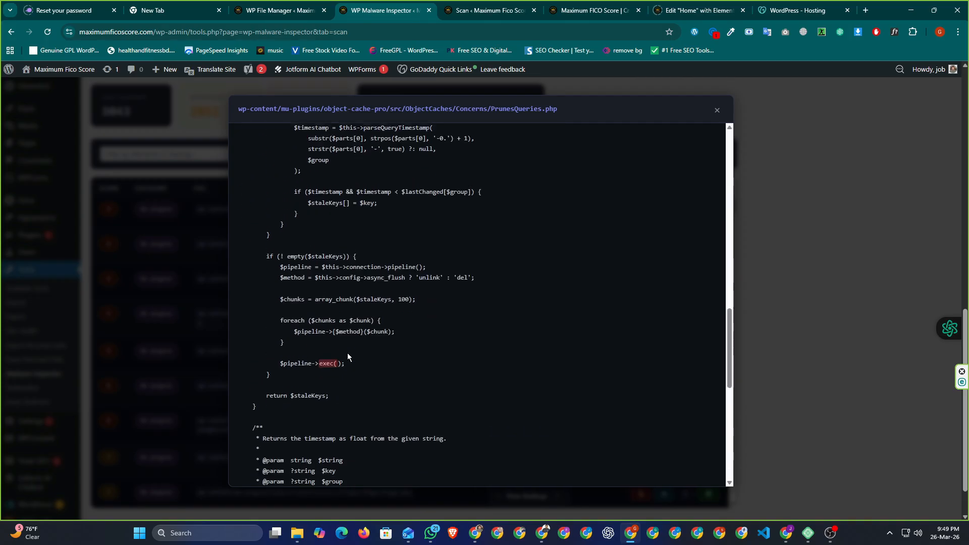
scroll(347, 355, down, 2)
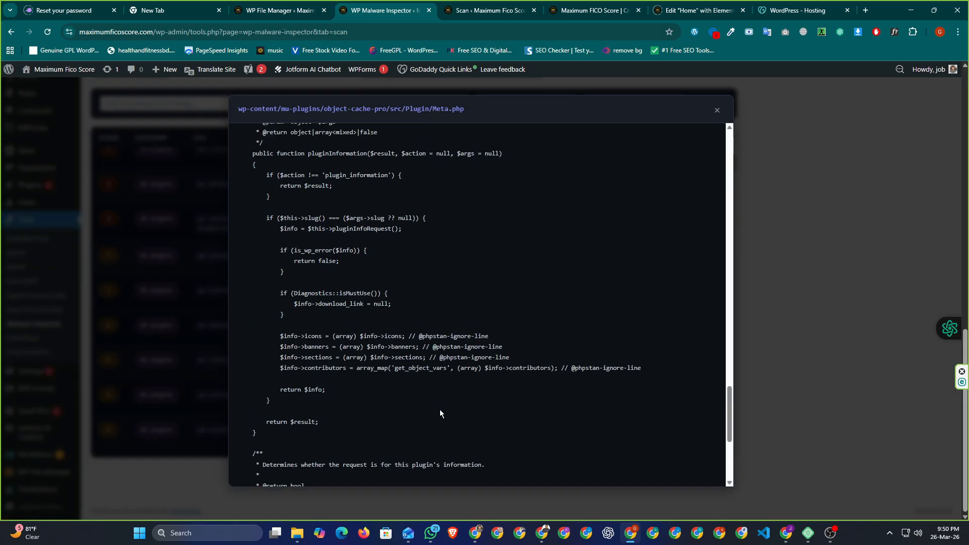
scroll(440, 409, up, 10)
click(716, 111)
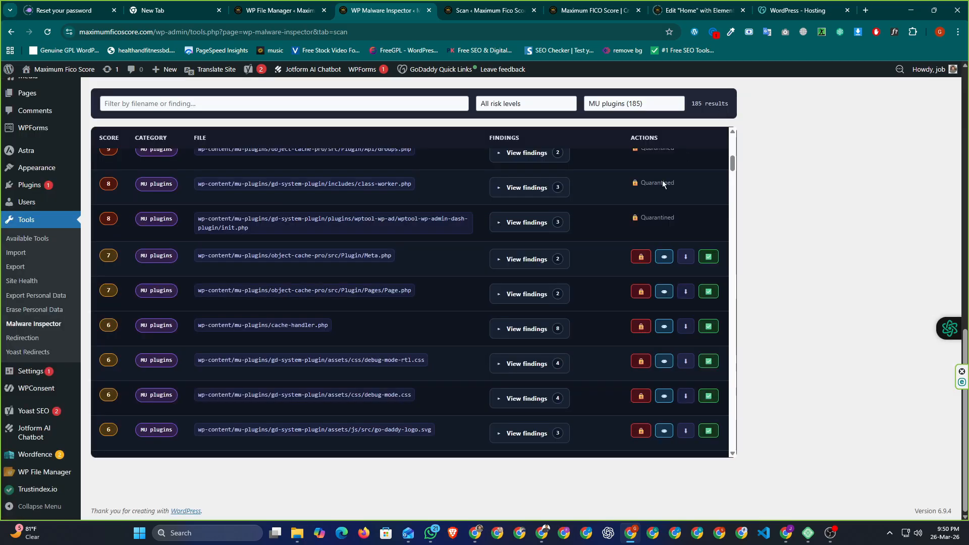
- Review the MU plugins results, comparing the quarantined high-score files with the high risk files figure and the remaining lower-score entries
scroll(175, 315, up, 10)
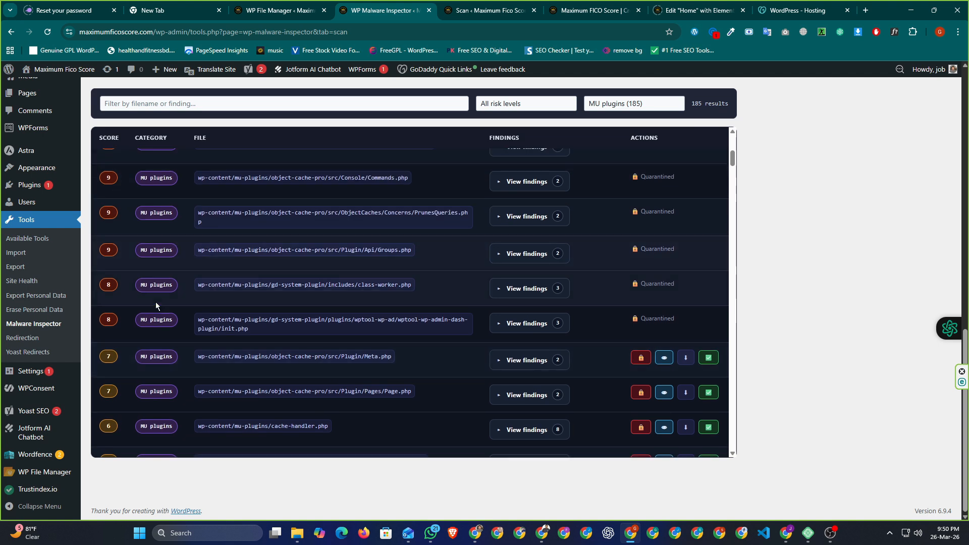
scroll(178, 317, up, 3)
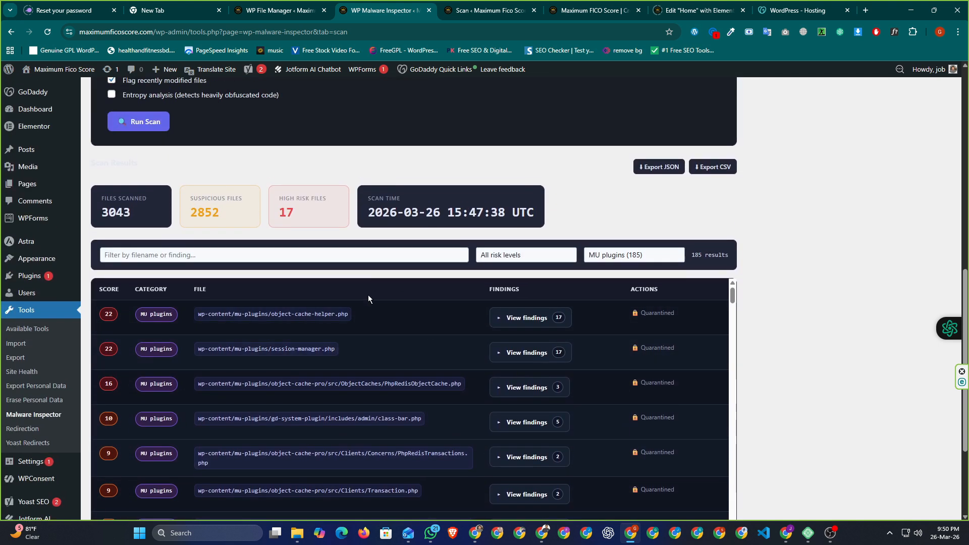
scroll(807, 337, down, 3)
scroll(808, 337, up, 3)
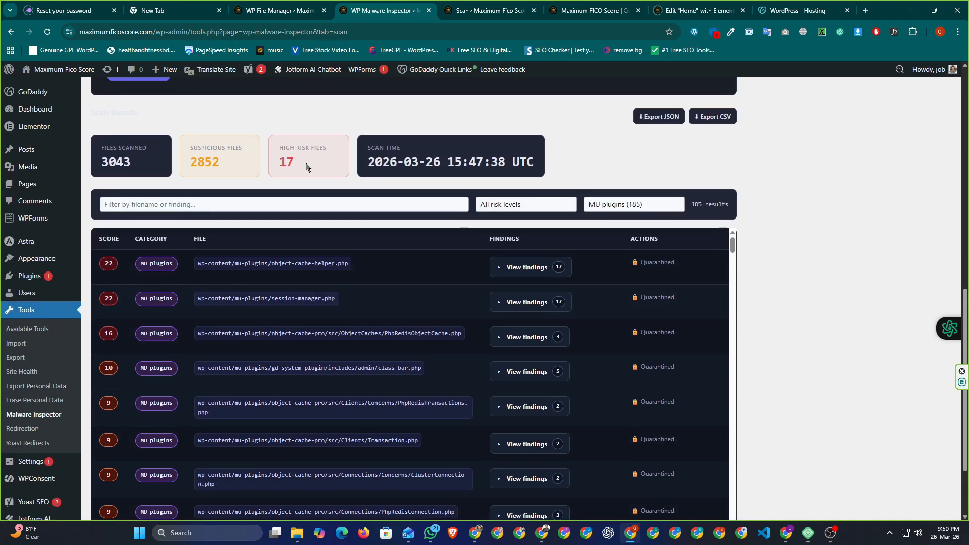
scroll(814, 354, down, 3)
scroll(143, 322, down, 15)
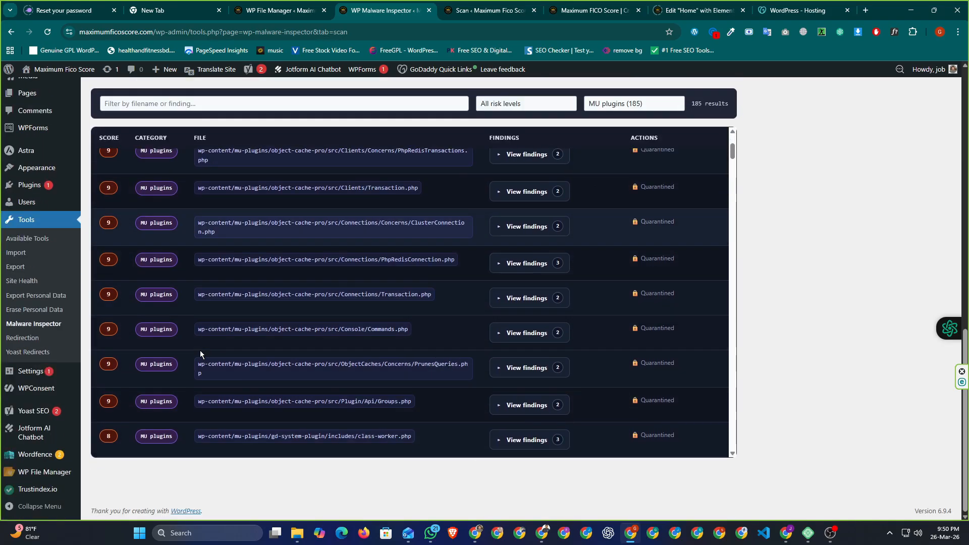
scroll(416, 375, down, 6)
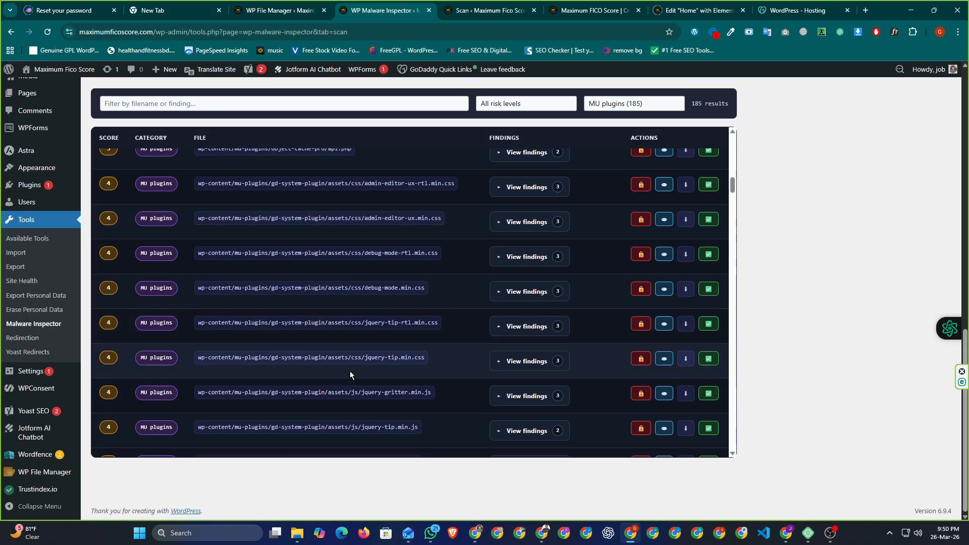
scroll(733, 383, up, 11)
scroll(756, 381, down, 3)
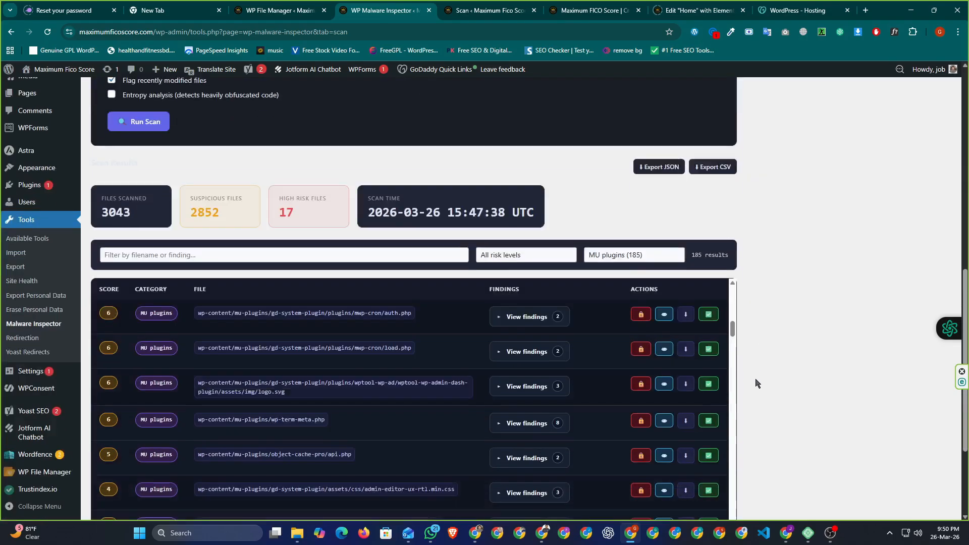
- Filter the scan results to the Root / other category and look over its highest-scoring files
scroll(734, 348, down, 1)
scroll(780, 335, up, 1)
scroll(671, 360, up, 1)
scroll(660, 368, up, 3)
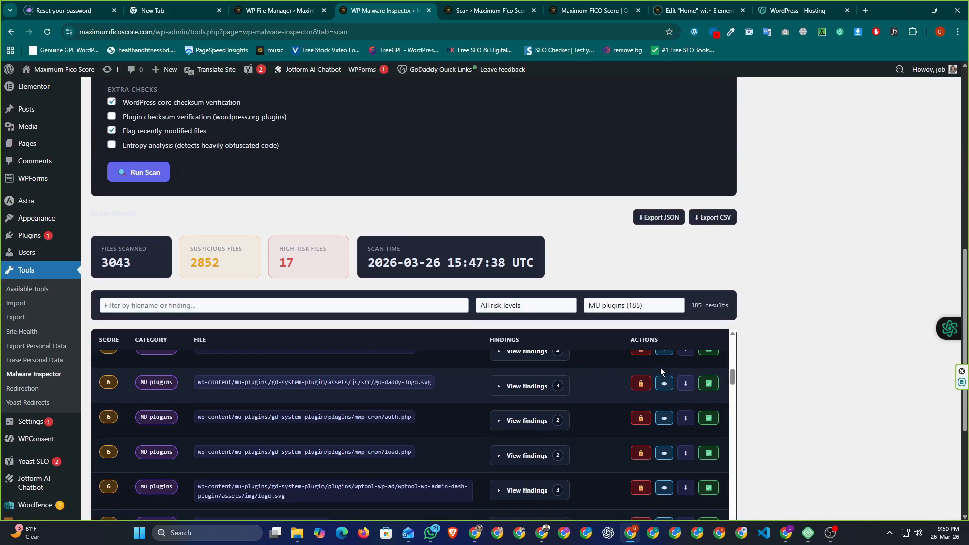
click(605, 308)
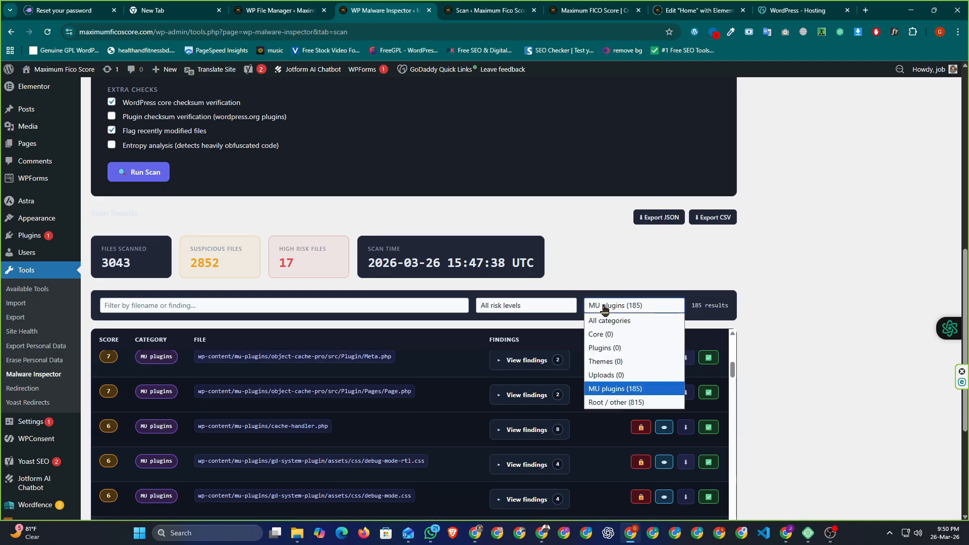
click(608, 402)
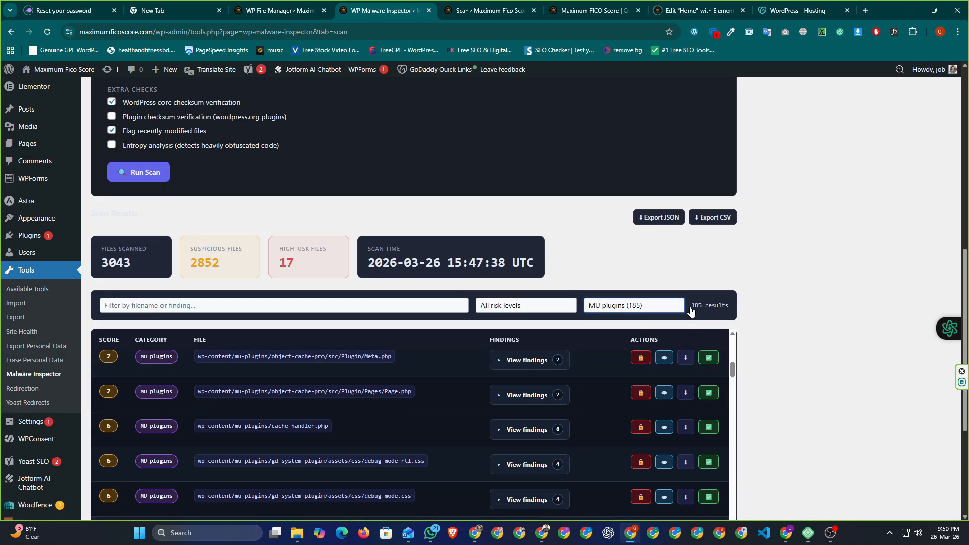
scroll(895, 317, down, 4)
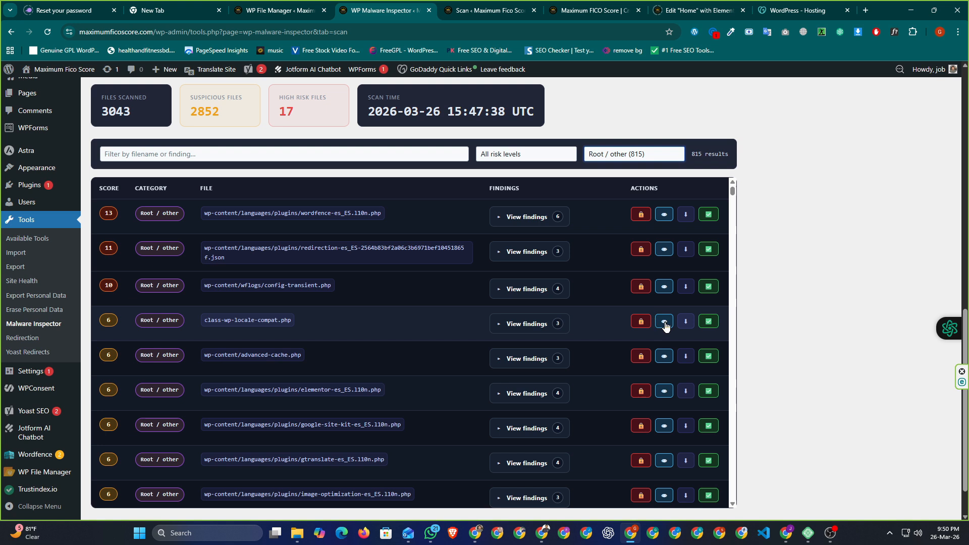
- Quarantine class-wp-locale-compat.php from the Root / other results and view its findings
click(641, 322)
click(526, 104)
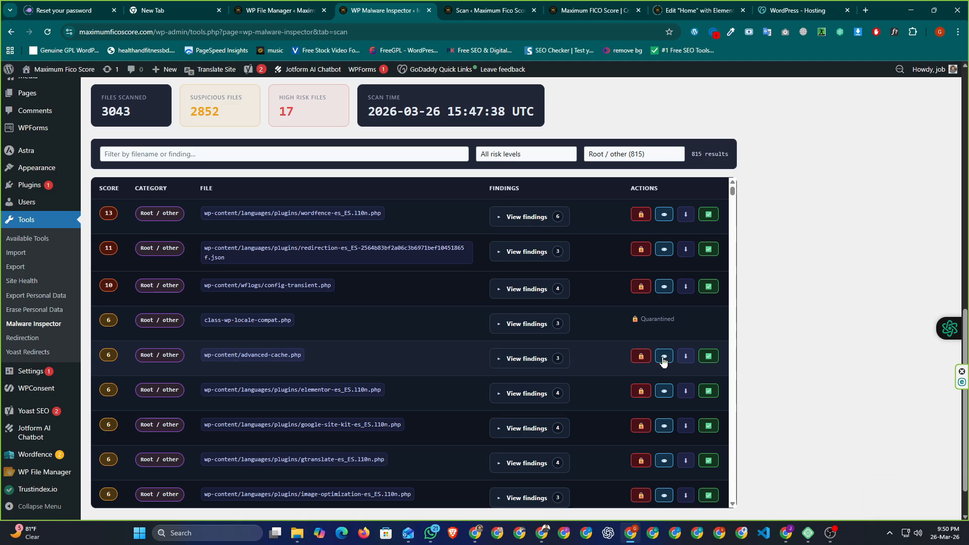
click(519, 325)
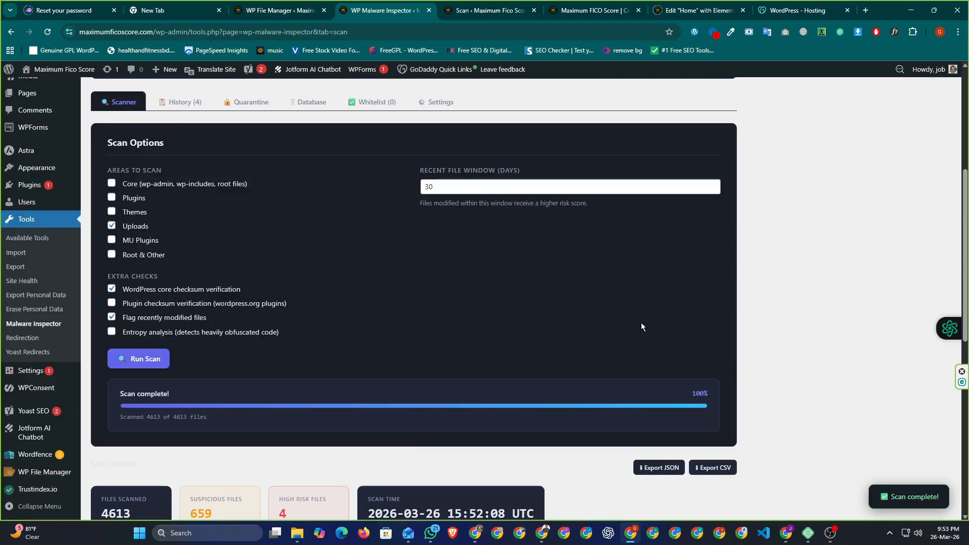
- Review the highest-scoring files of the uploads scan and check the risk level and category filters, keeping All categories
scroll(640, 322, down, 5)
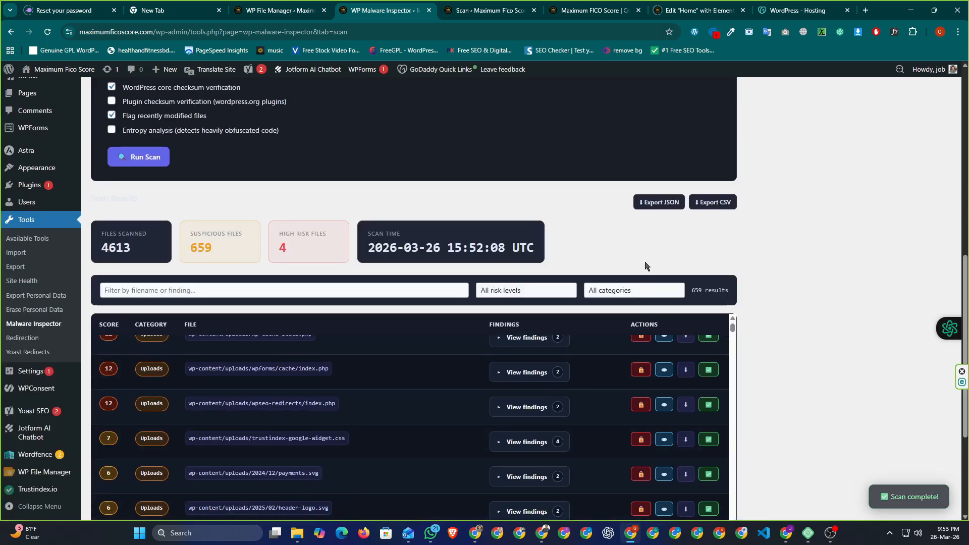
scroll(618, 232, down, 2)
scroll(366, 325, up, 1)
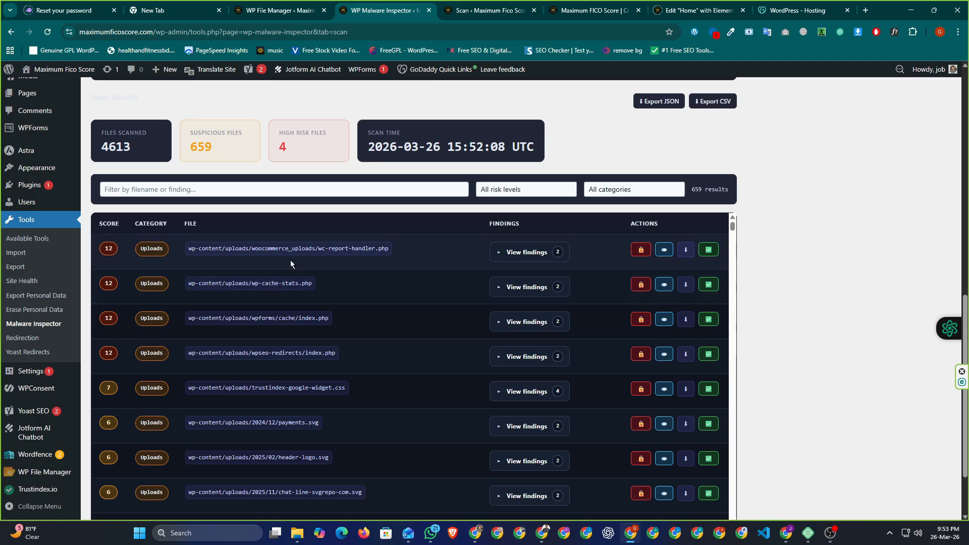
click(522, 194)
click(590, 195)
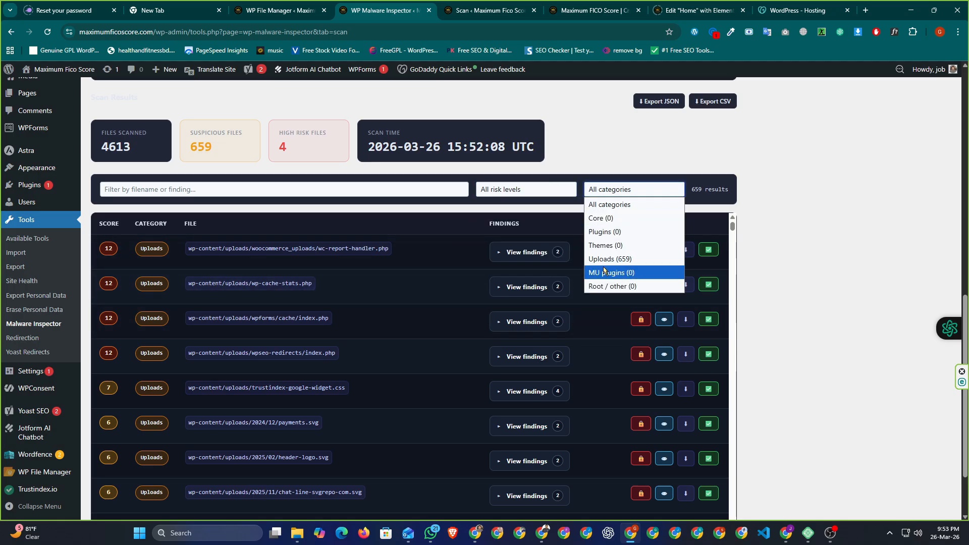
click(608, 204)
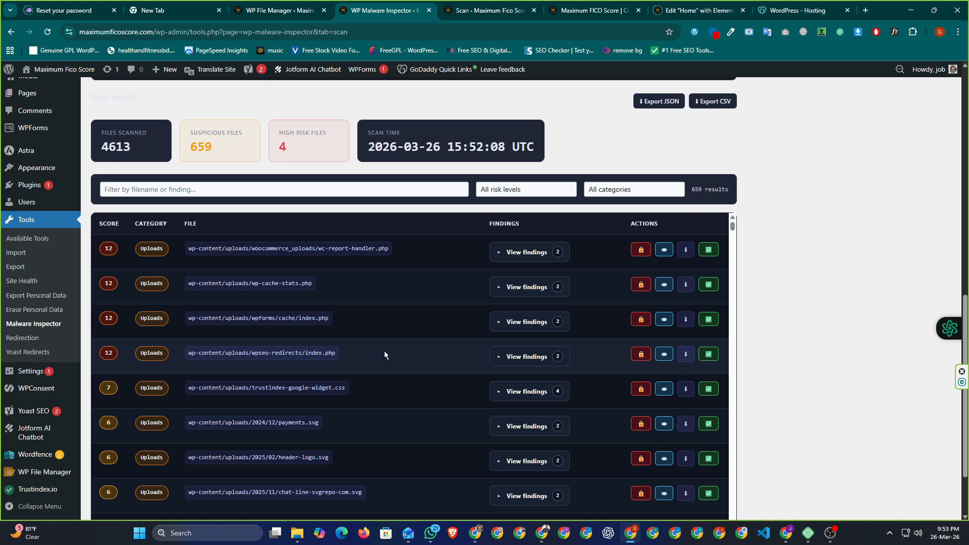
- Quarantine wpseo-redirects/index.php and wpforms/cache/index.php in wp-content/uploads
click(637, 354)
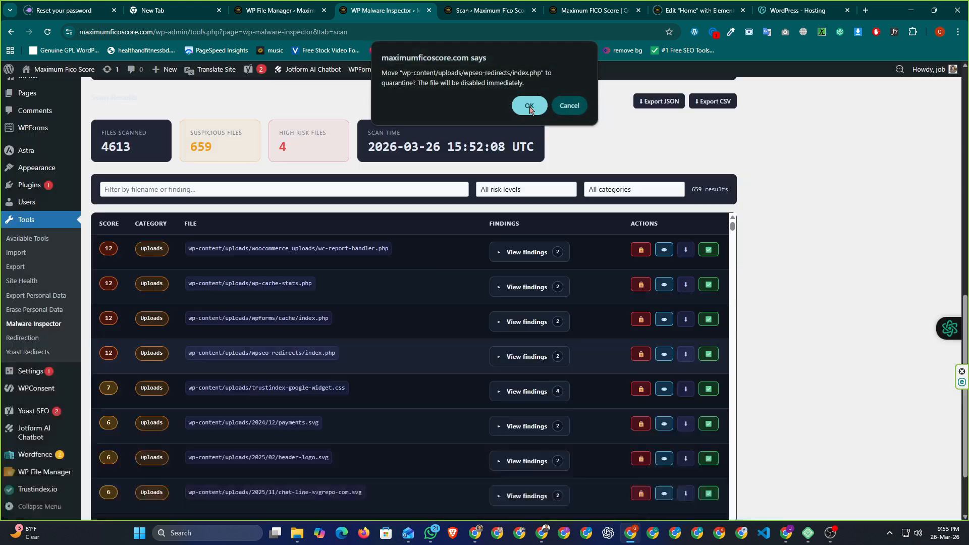
click(530, 107)
click(639, 320)
click(528, 107)
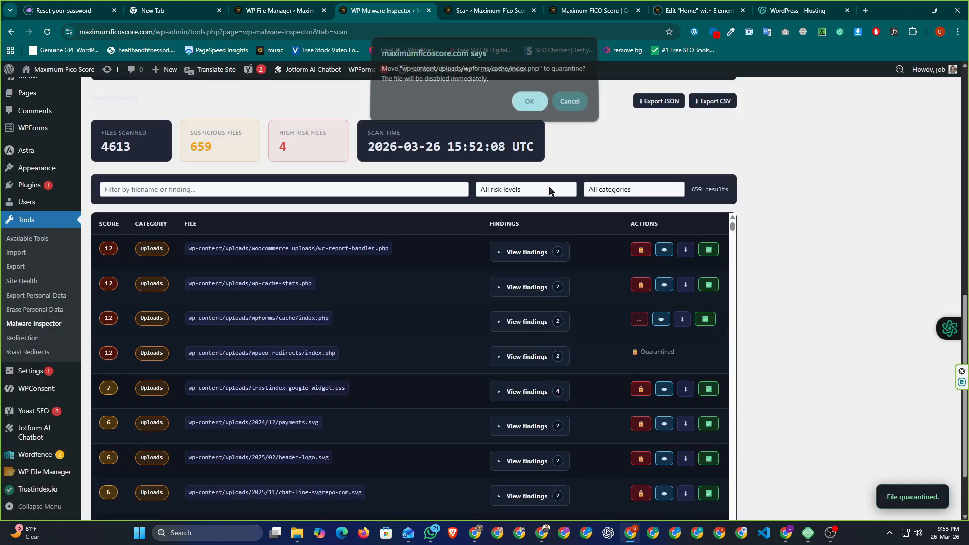
- Quarantine wp-cache-stats.php, woocommerce_uploads/wc-report-handler.php and trustindex-google-widget.css in wp-content/uploads
click(643, 283)
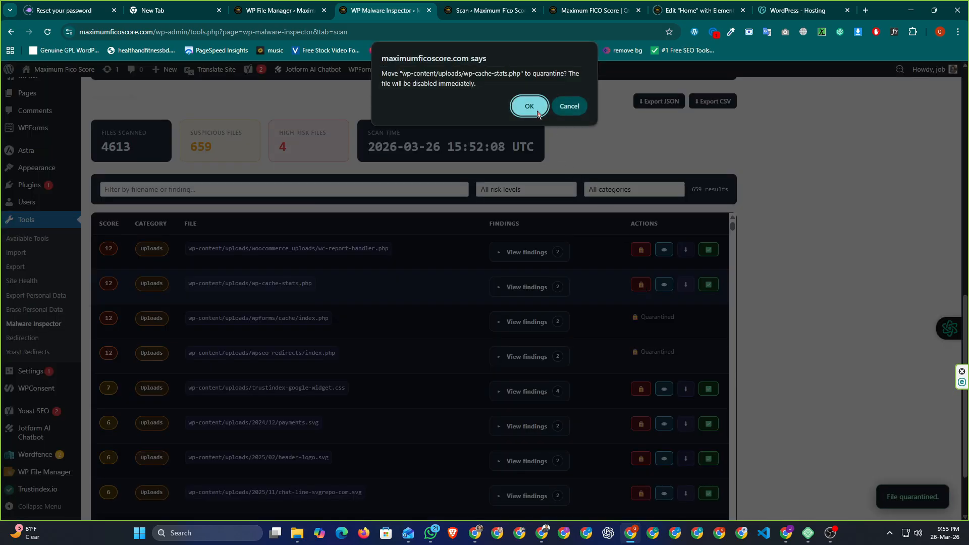
click(528, 106)
click(645, 250)
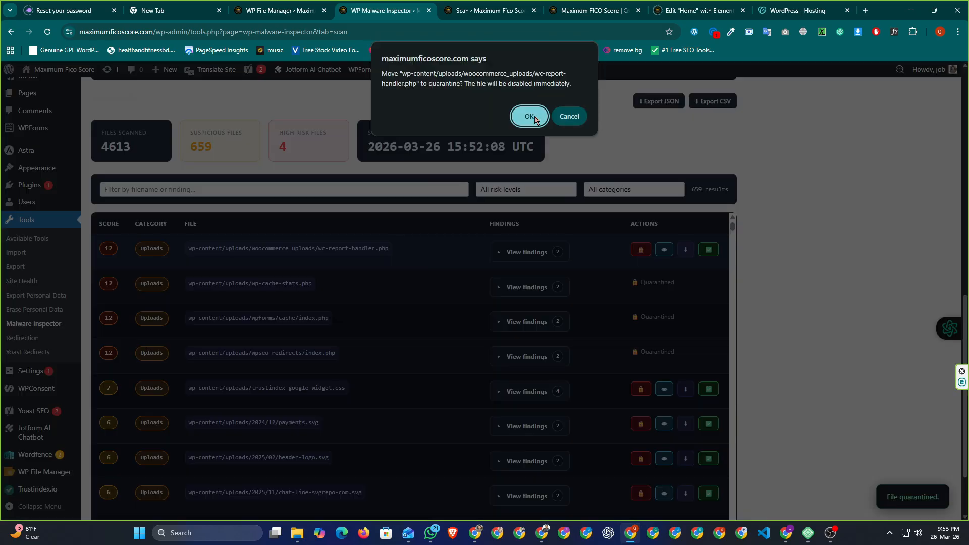
click(528, 107)
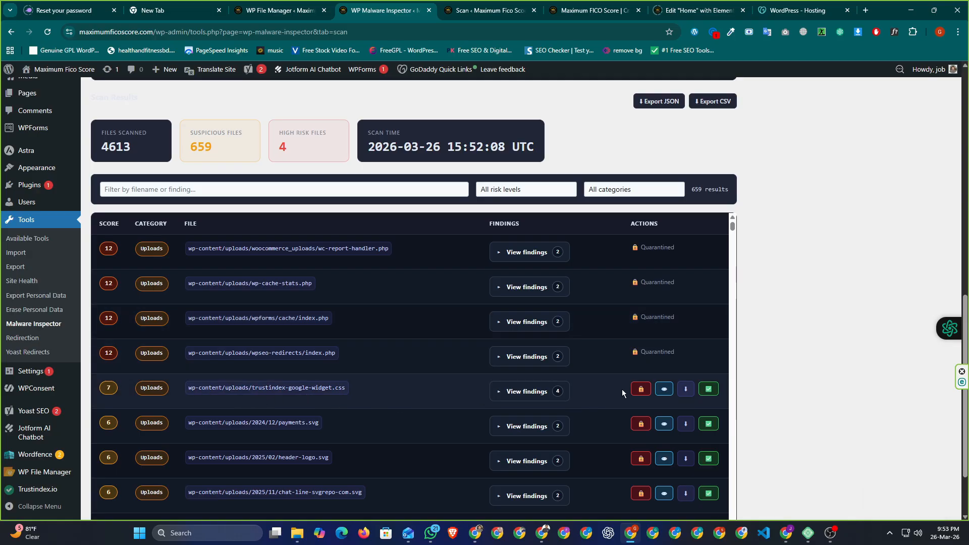
click(641, 389)
click(525, 105)
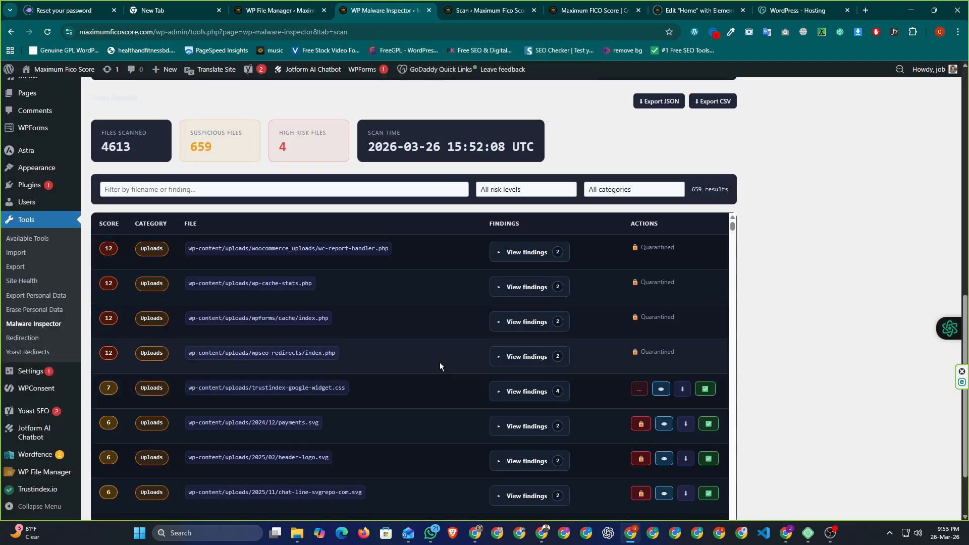
- Review the remaining lower-score uploads entries, the high risk files figure and the scan options used
scroll(471, 385, down, 1)
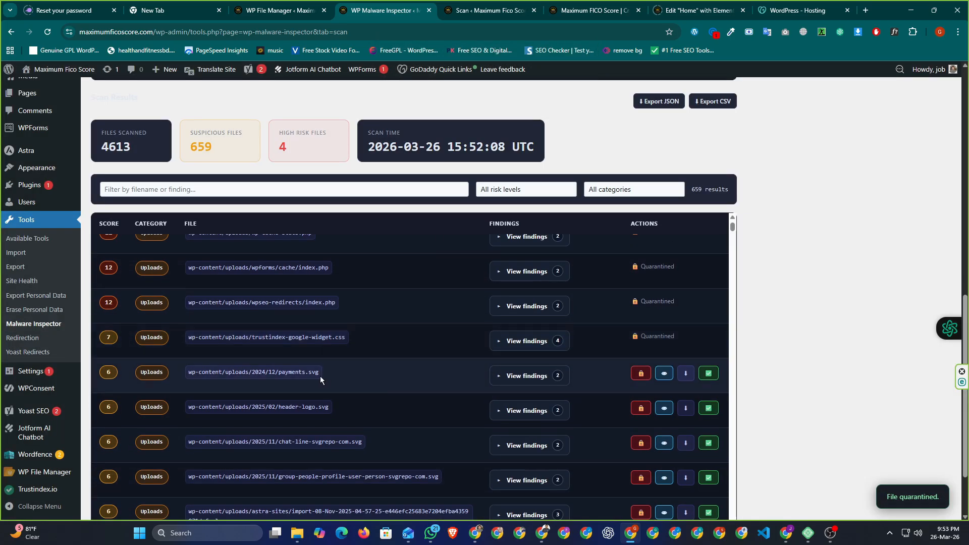
scroll(347, 374, down, 1)
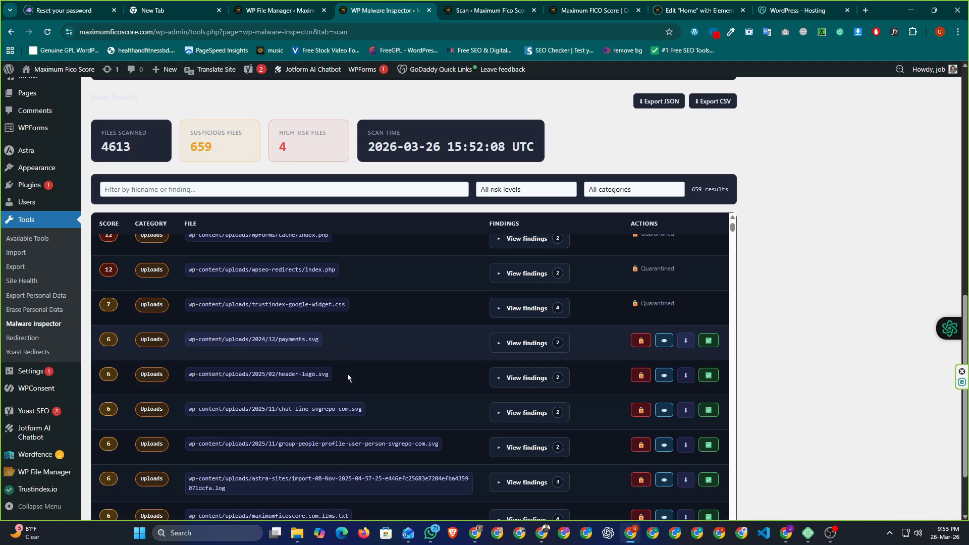
scroll(349, 374, up, 1)
scroll(349, 373, up, 1)
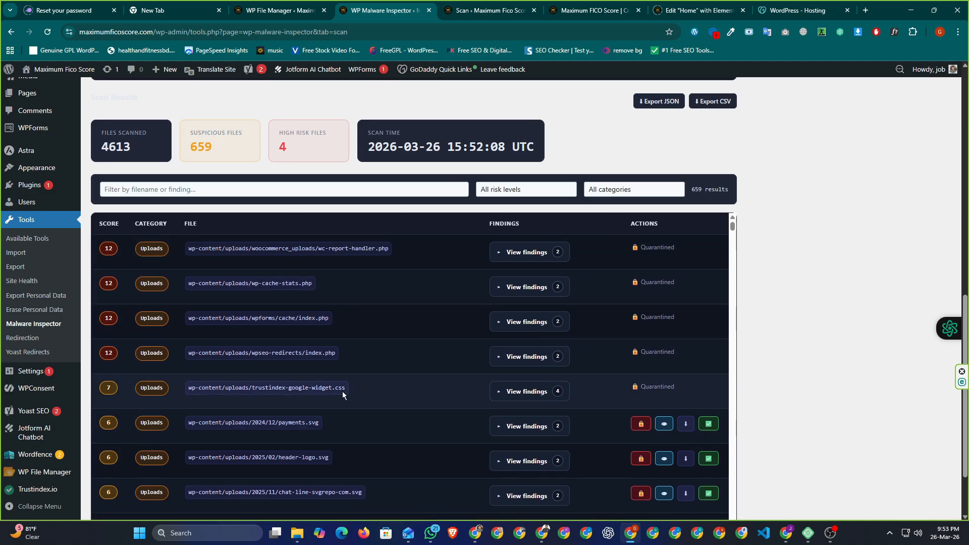
scroll(429, 391, down, 4)
scroll(430, 392, up, 4)
scroll(431, 374, up, 1)
scroll(338, 286, up, 3)
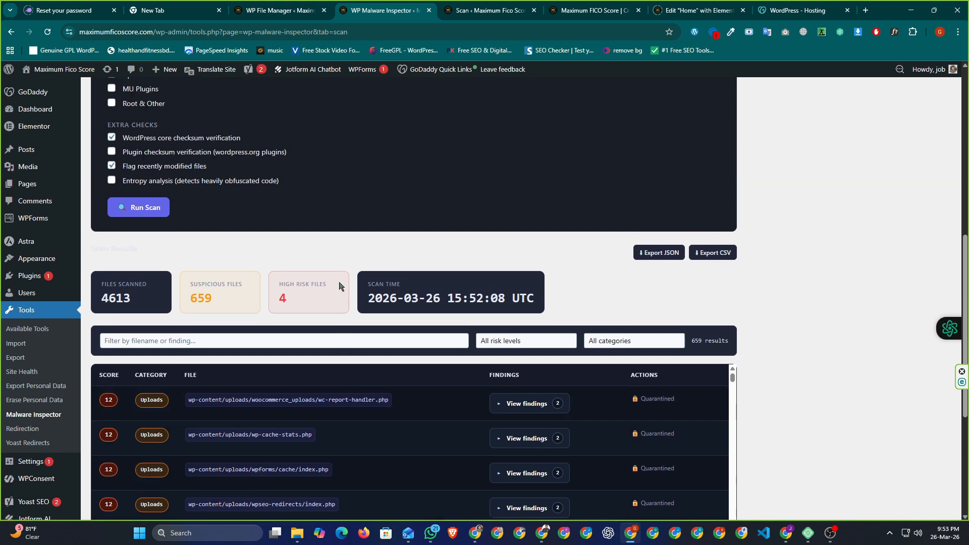
scroll(581, 305, up, 4)
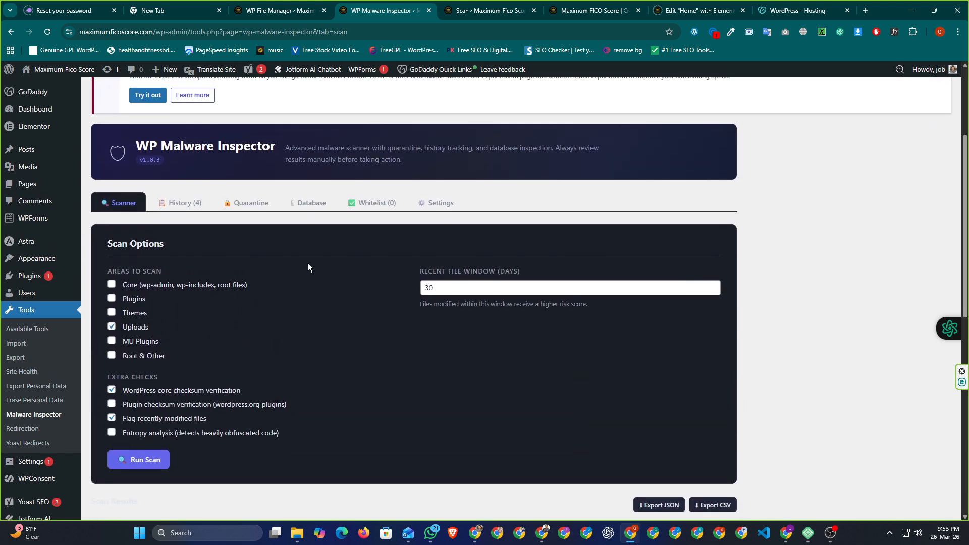
scroll(307, 267, down, 3)
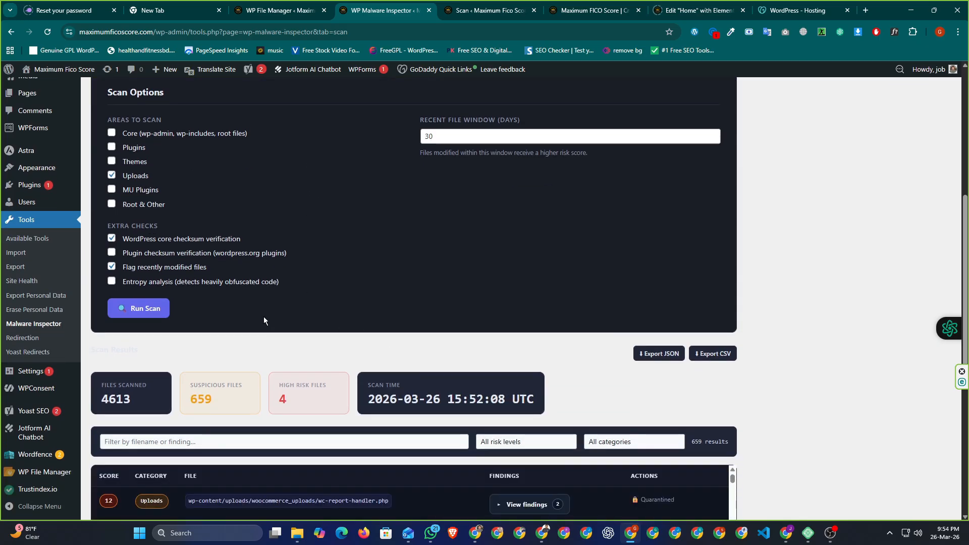
scroll(264, 320, down, 2)
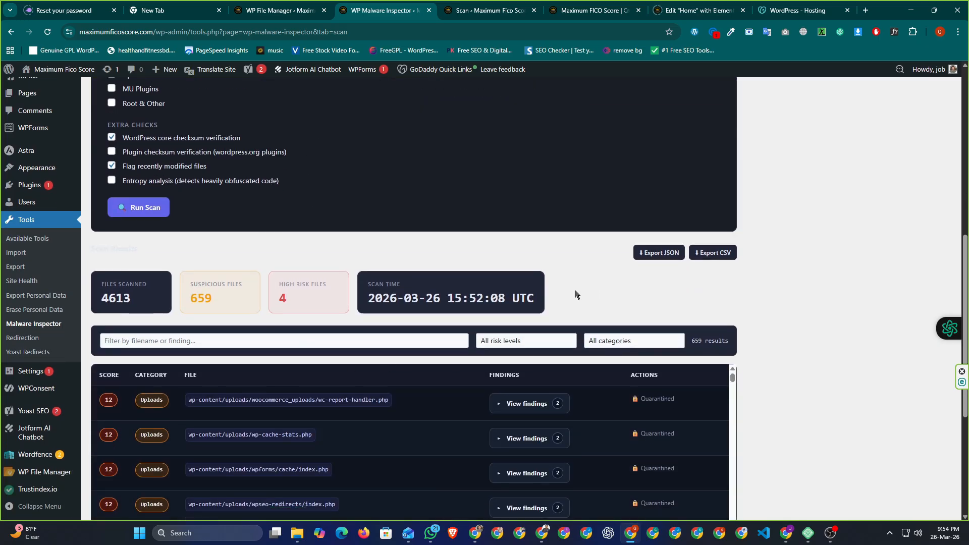
- Switch to the GoDaddy hosting file manager and reload it to check the site's root folder for suspicious files
click(790, 6)
scroll(35, 166, up, 2)
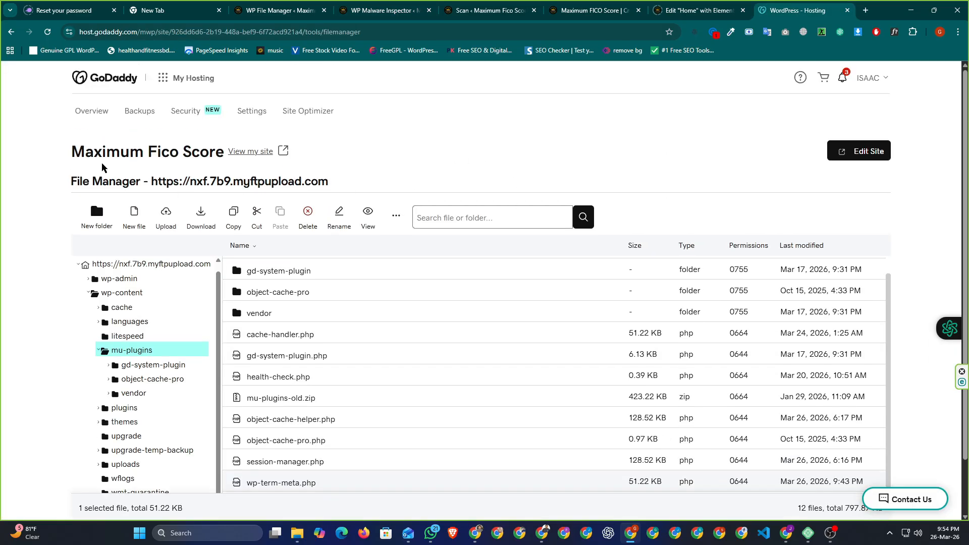
click(47, 32)
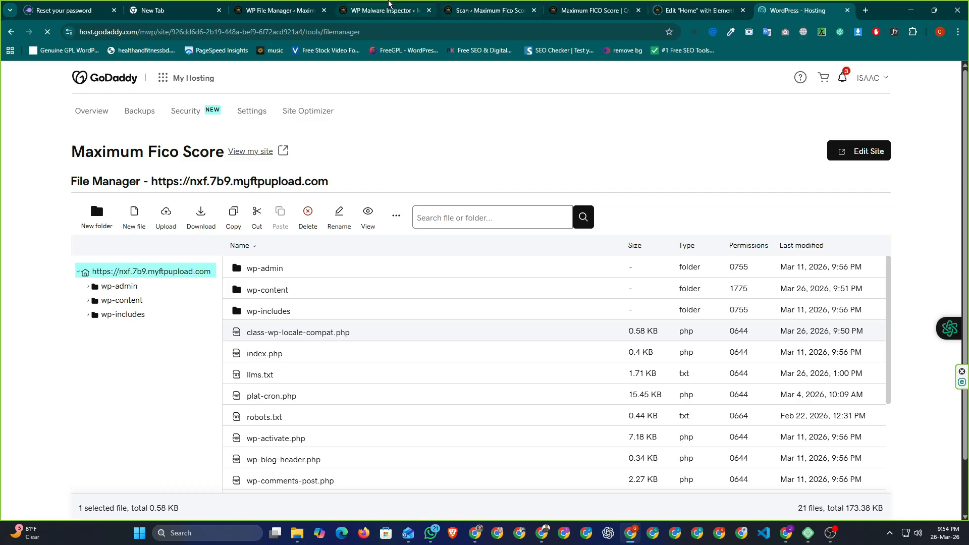
- Return to WP Malware Inspector and open its list of quarantined files
click(389, 5)
click(296, 5)
click(383, 5)
scroll(216, 333, up, 5)
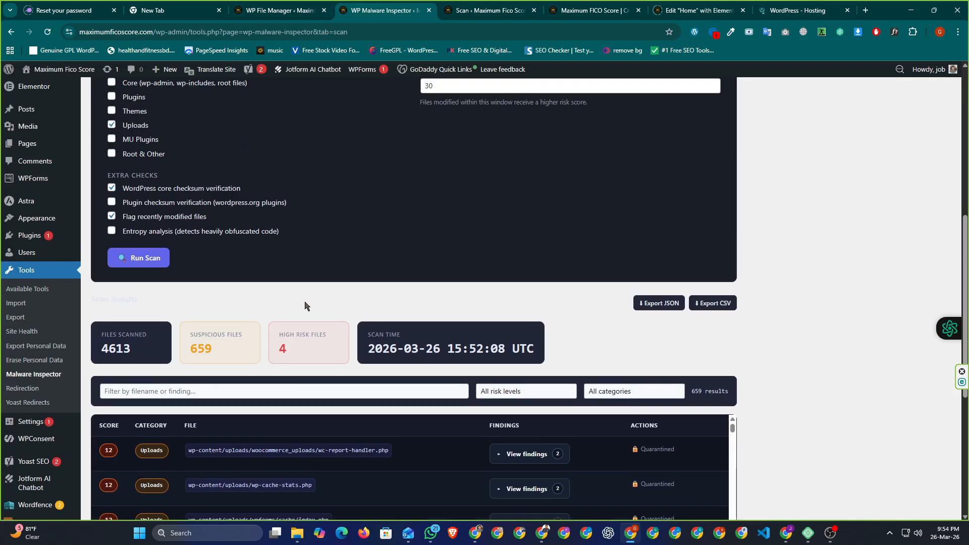
click(255, 208)
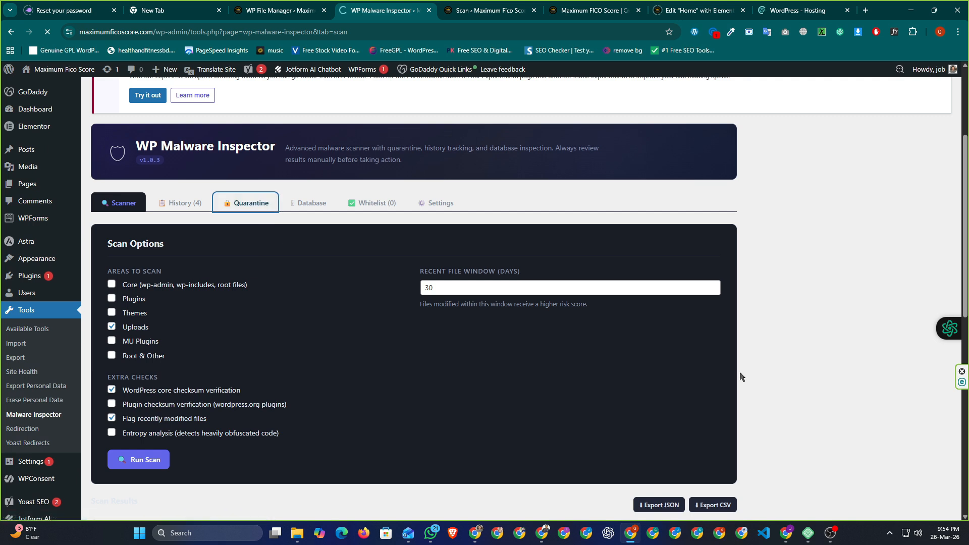
- Permanently delete class-wp-locale-compat.php from the quarantined files
scroll(762, 372, down, 3)
scroll(762, 372, down, 3)
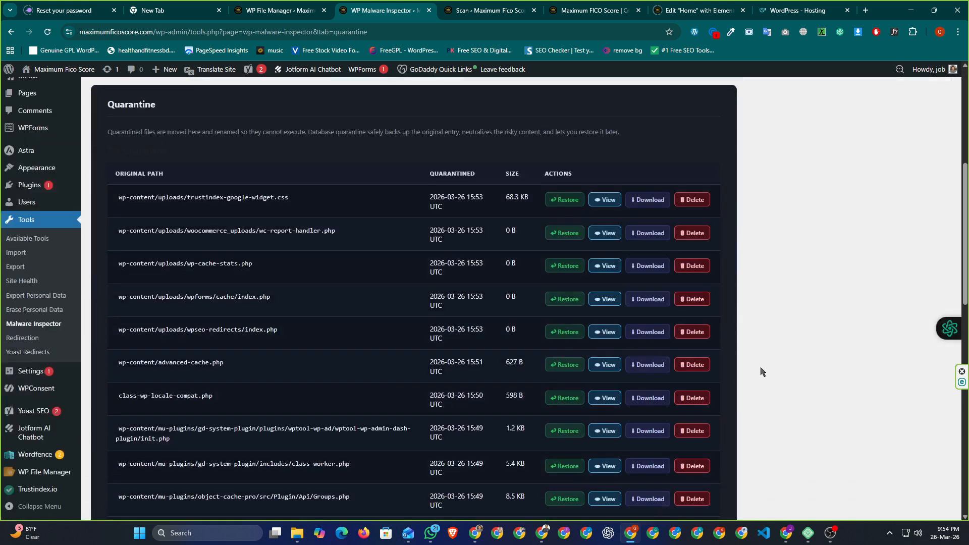
scroll(762, 371, down, 2)
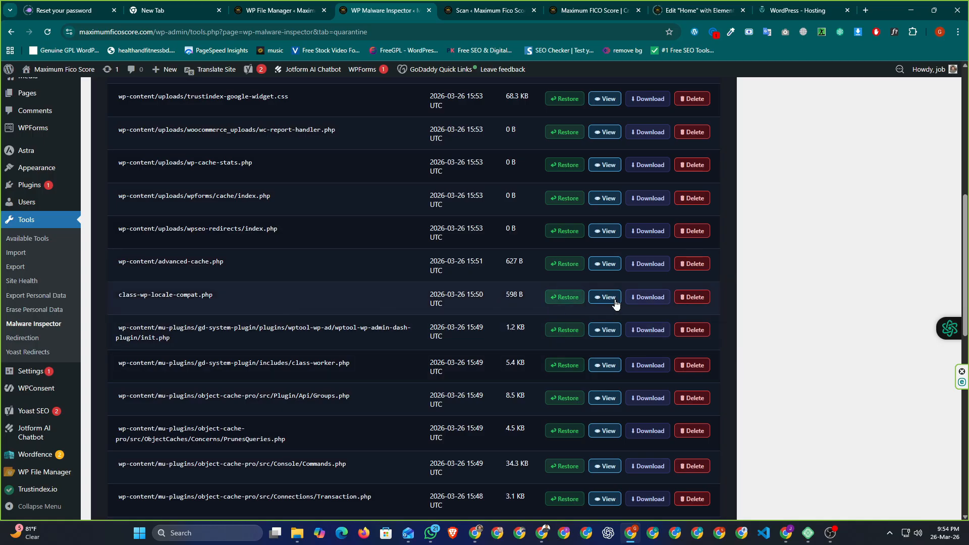
click(678, 296)
click(527, 106)
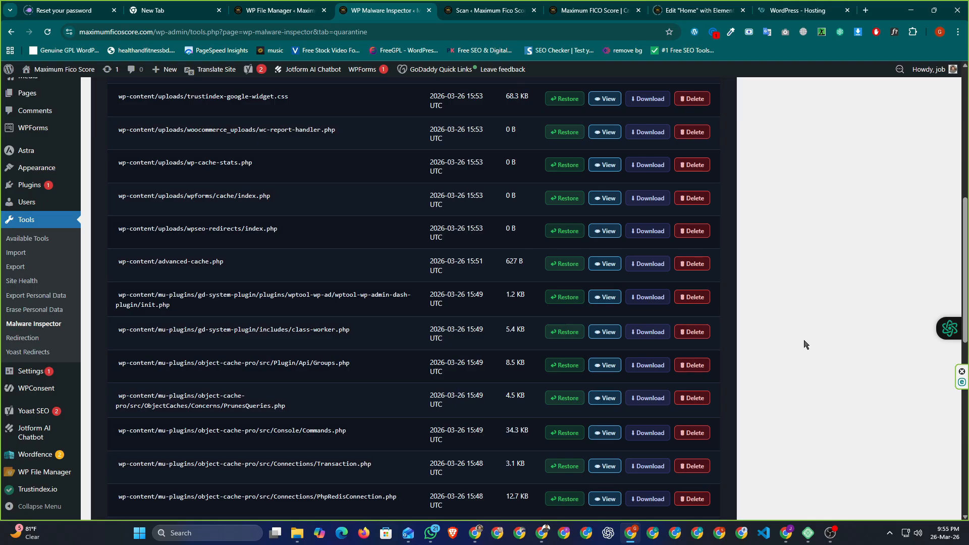
scroll(779, 331, up, 1)
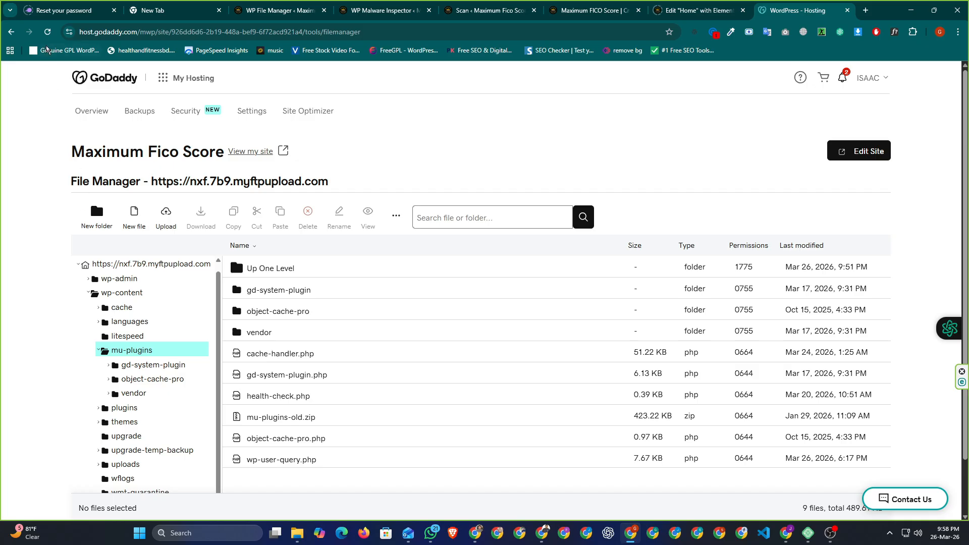
- Reload the GoDaddy file manager and reopen the mu-plugins folder to check whether deleted files have been recreated
click(47, 32)
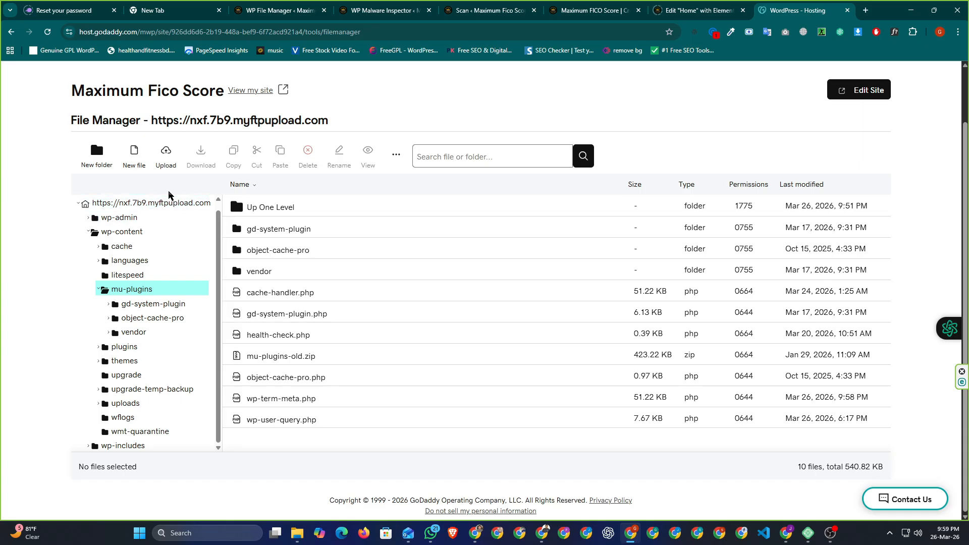
click(128, 291)
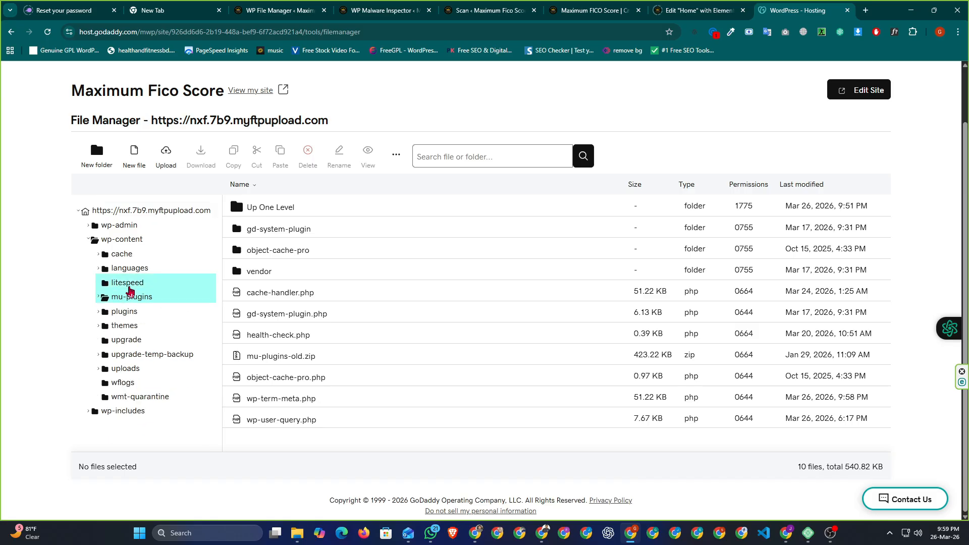
click(127, 299)
click(127, 299)
click(127, 299)
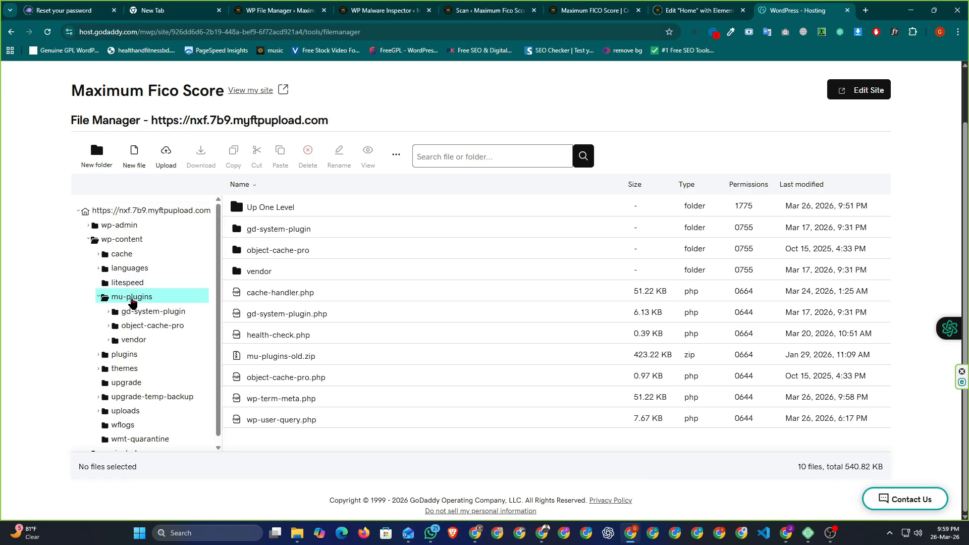
click(128, 286)
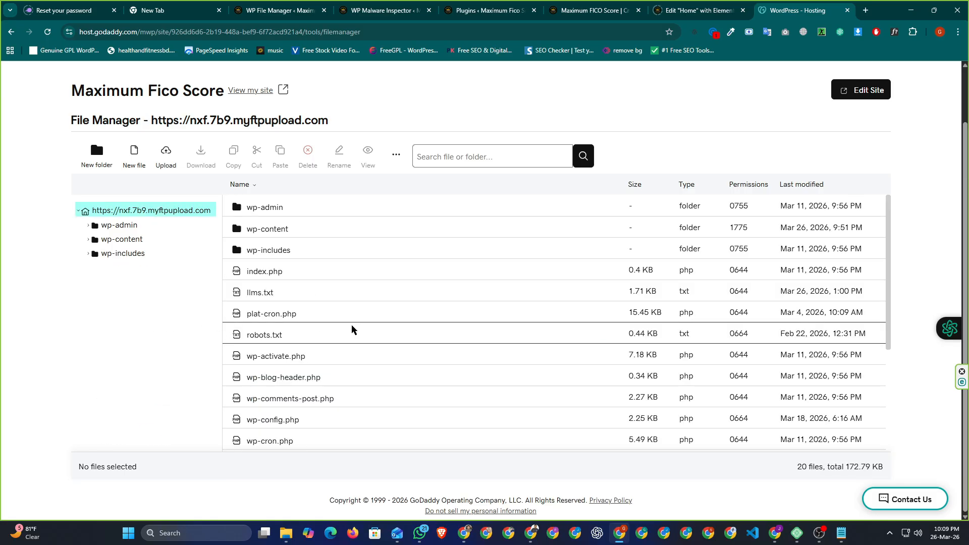
- Switch to WP Malware Inspector and open its database scanner to look through the reported issues
scroll(380, 379, down, 4)
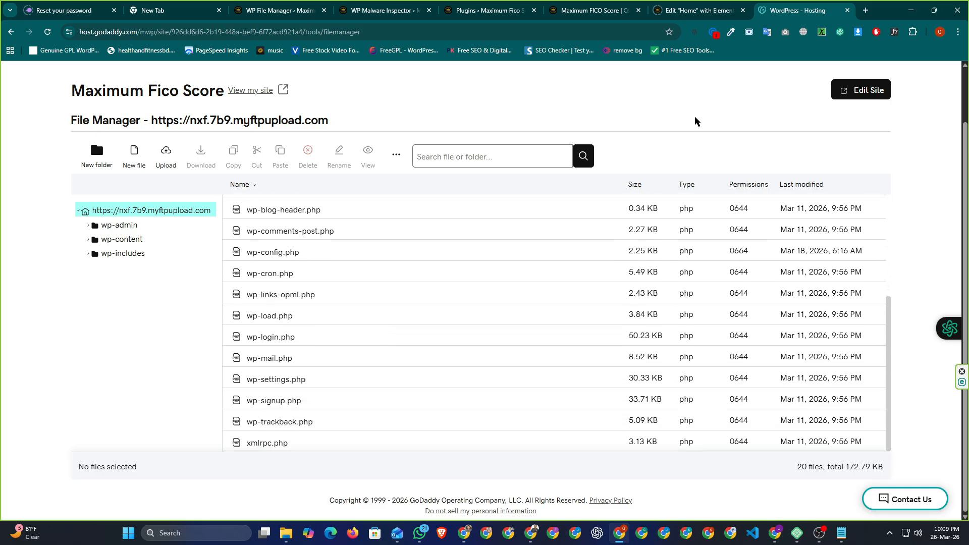
click(383, 5)
click(295, 6)
click(380, 4)
scroll(288, 348, up, 6)
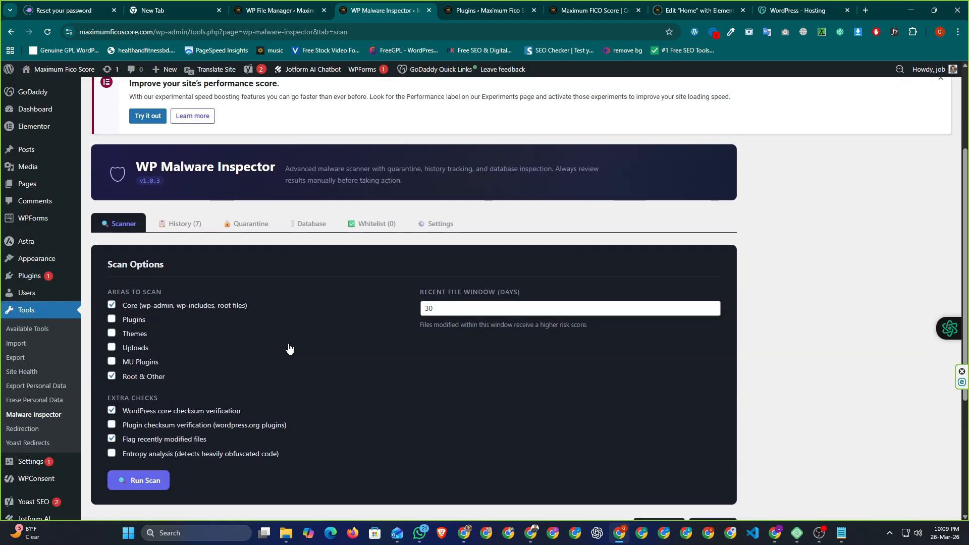
click(304, 325)
scroll(630, 333, down, 3)
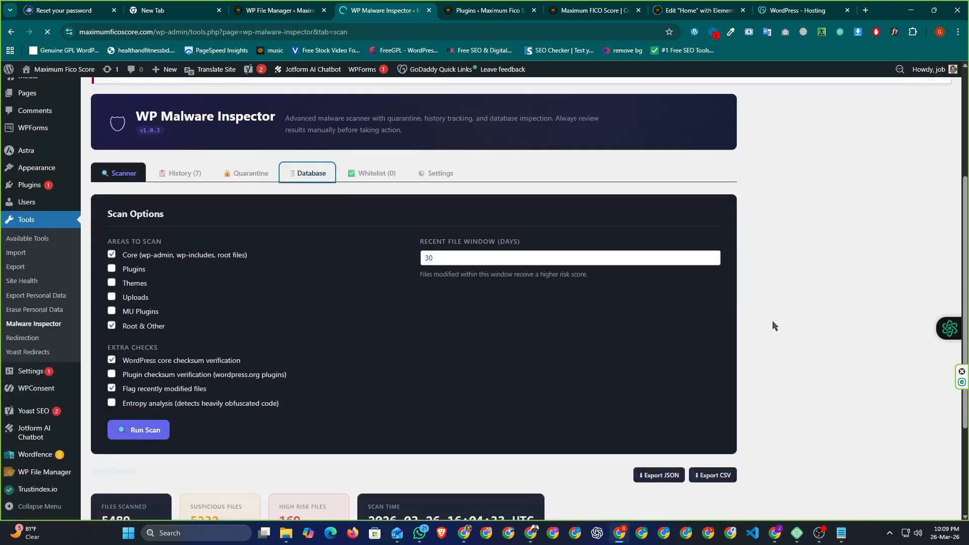
scroll(780, 322, down, 7)
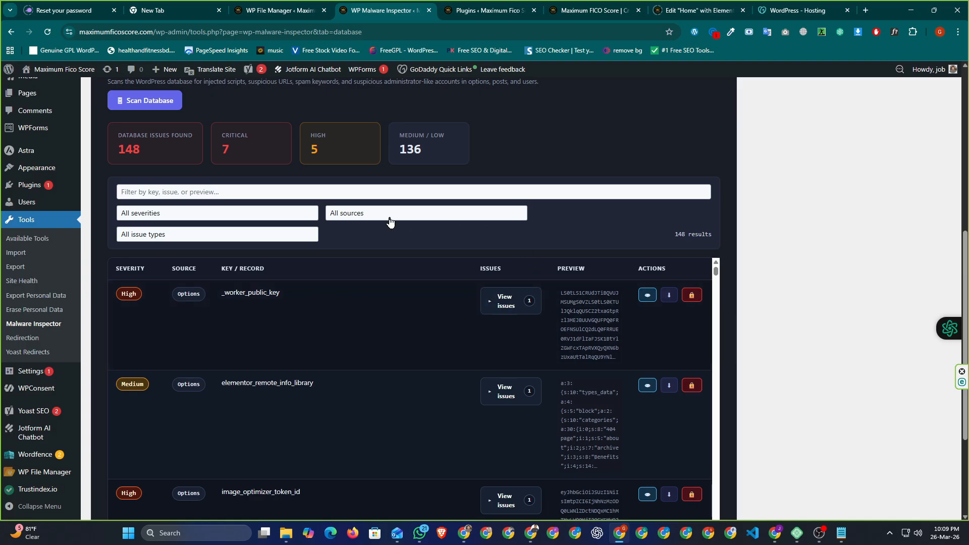
- Filter the database issues by _wpoc_, clear the filter, and go back to the file scanner
click(156, 193)
text(_wpoc_)
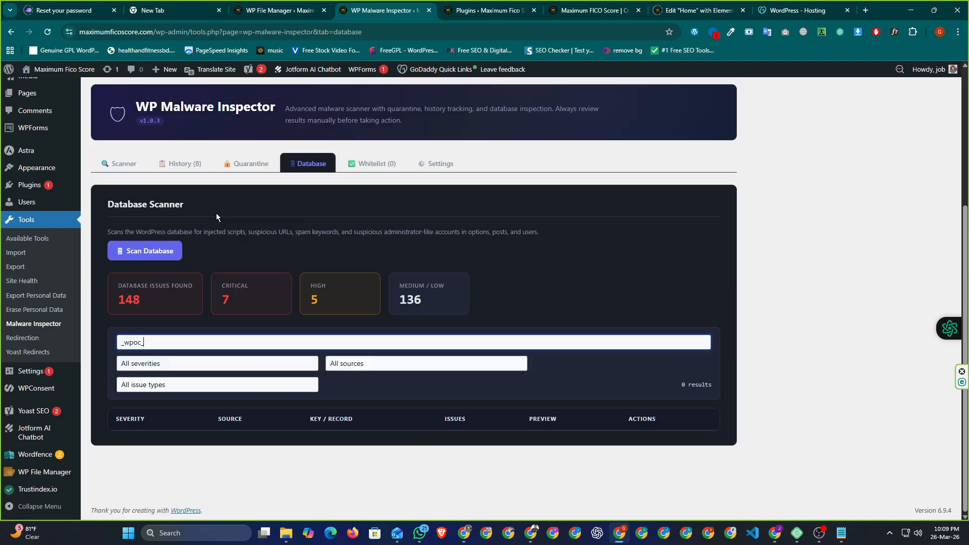
key(ctrl+a)
key(BackSpace)
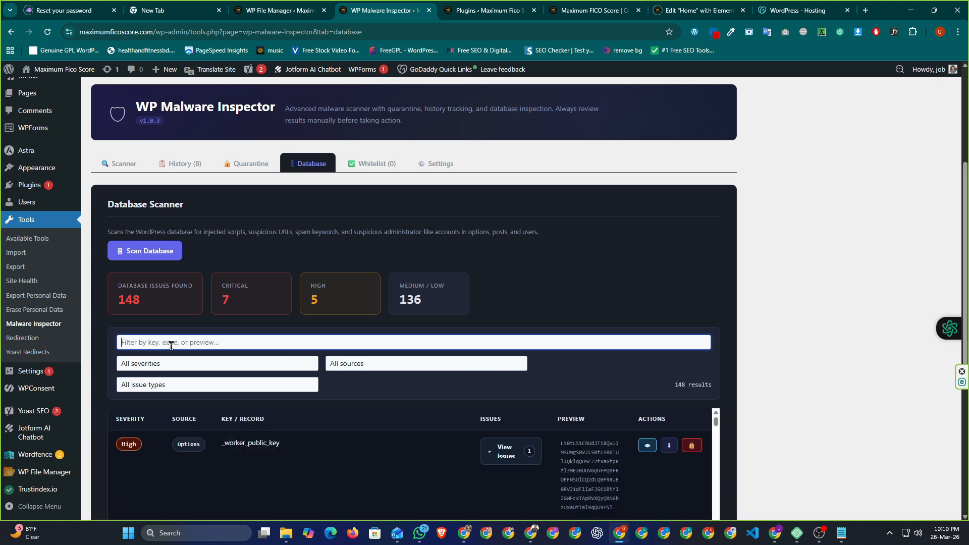
click(554, 383)
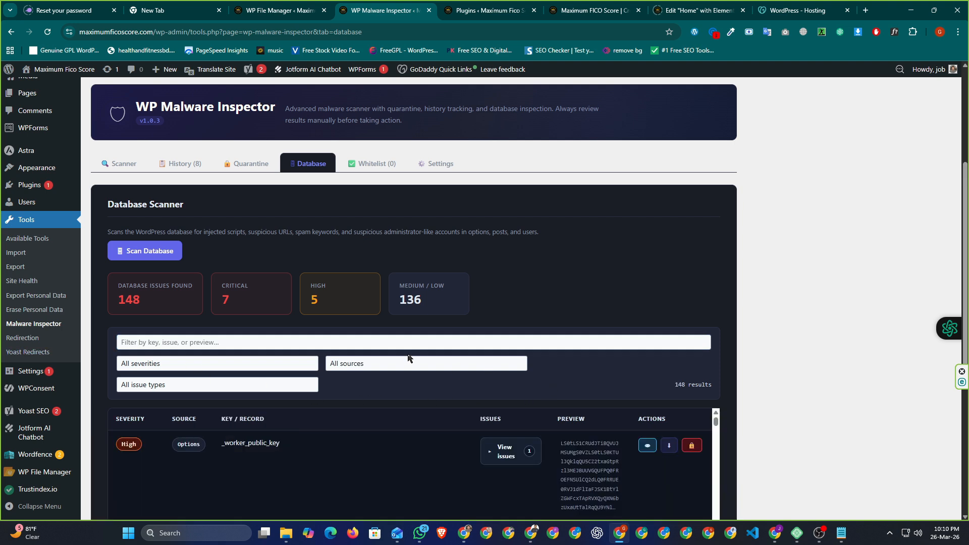
scroll(340, 337, up, 1)
click(120, 214)
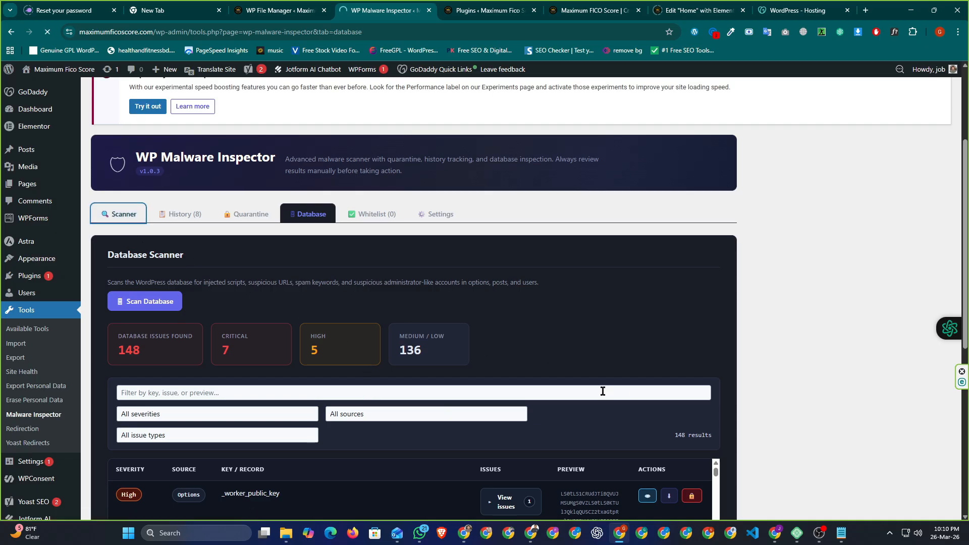
- Switch to the GoDaddy file manager, reload it, and open wp-content/mu-plugins to check for recreated files
click(772, 4)
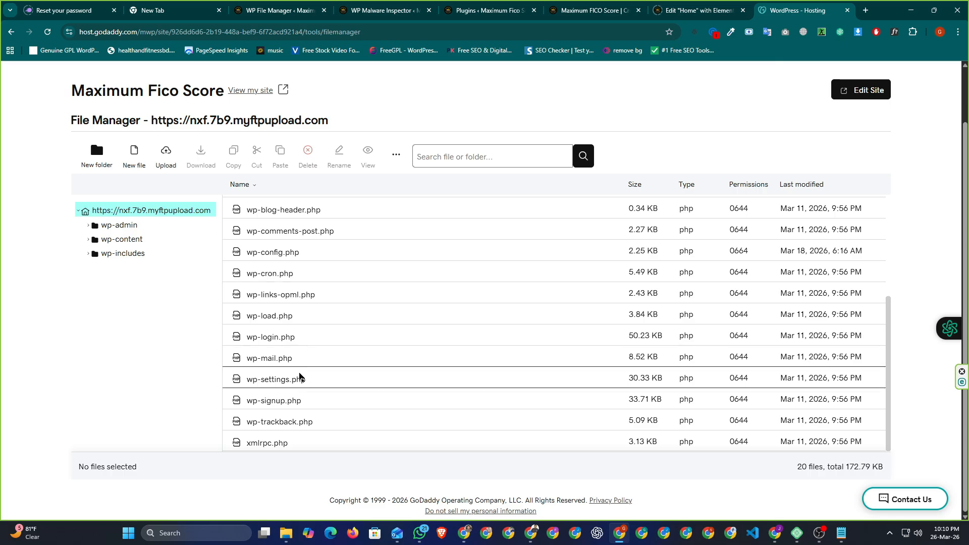
scroll(309, 368, up, 4)
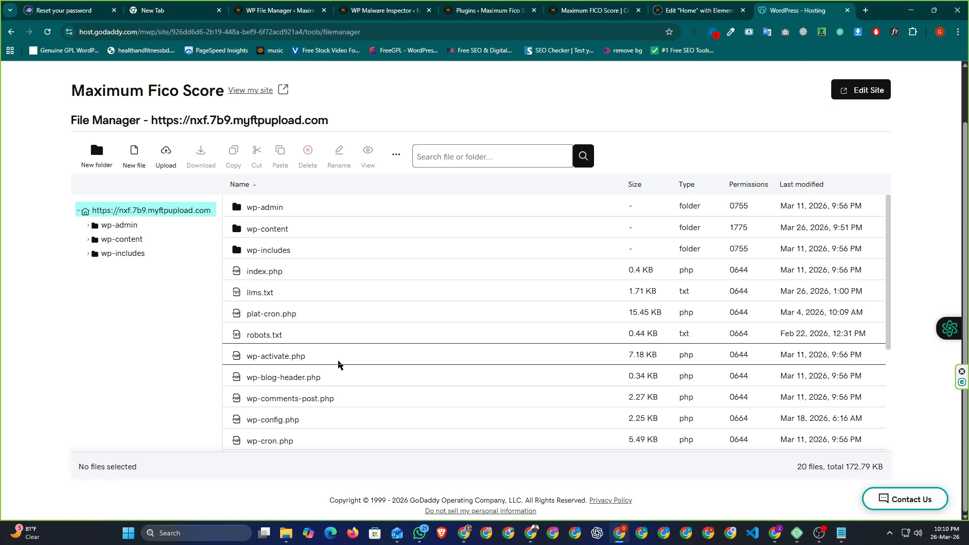
scroll(338, 364, up, 2)
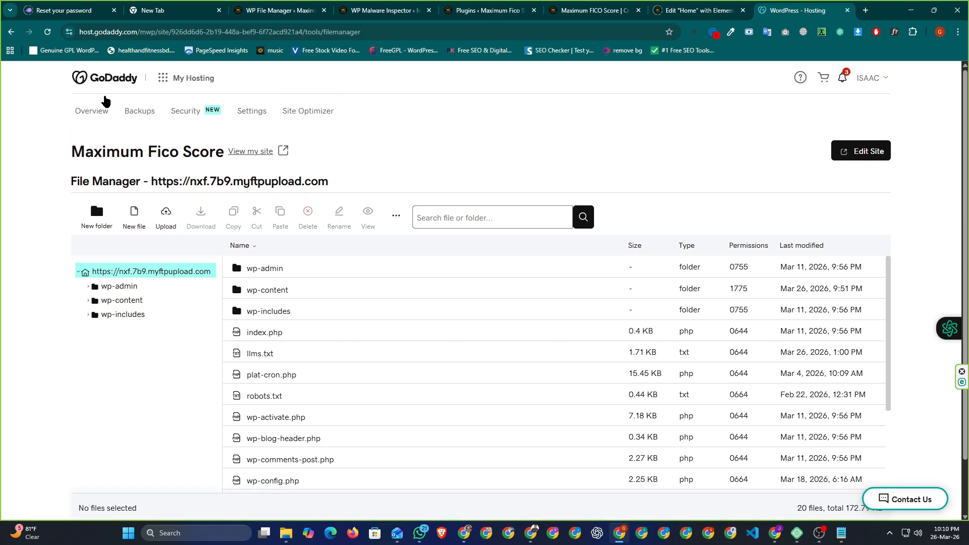
click(48, 32)
double_click(290, 293)
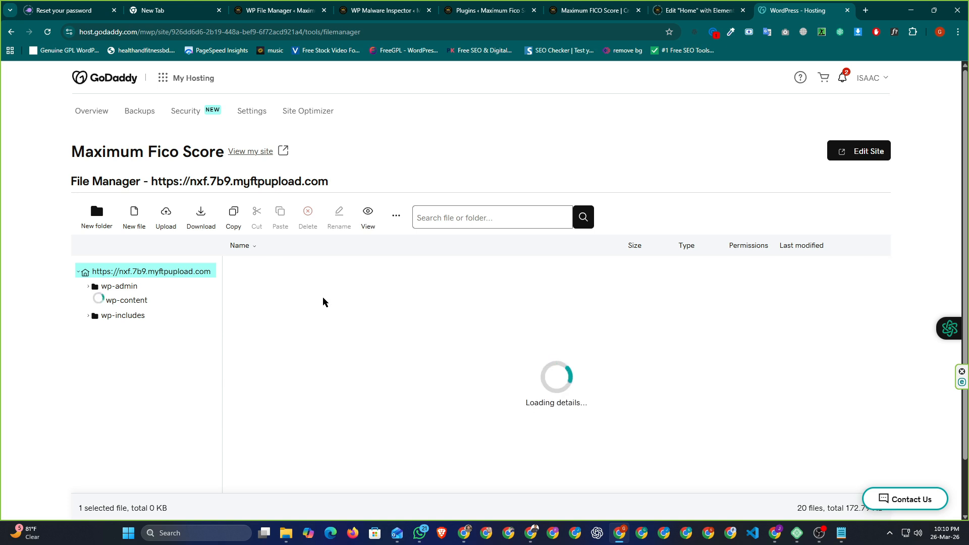
double_click(257, 353)
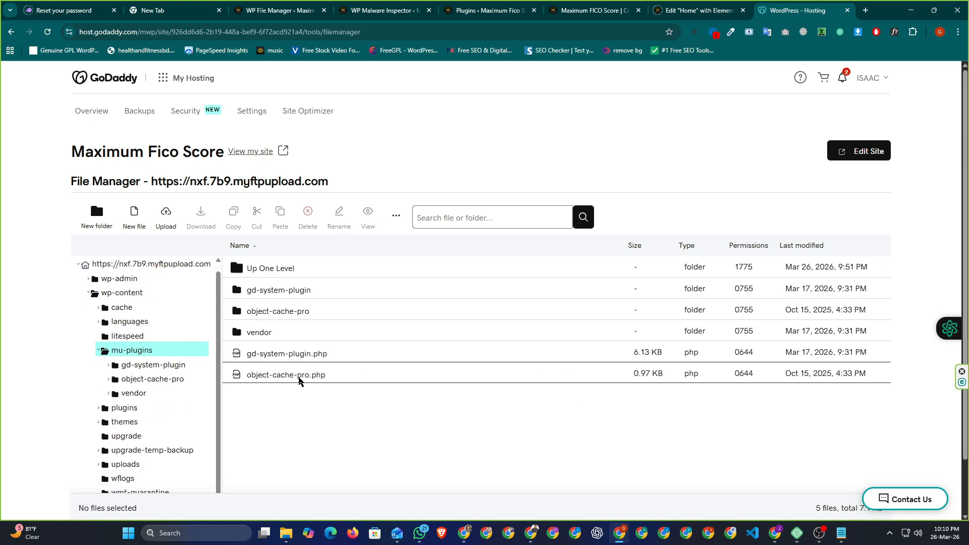
- View object-cache-pro.php in the mu-plugins folder and check the files in the site's root folder
click(305, 379)
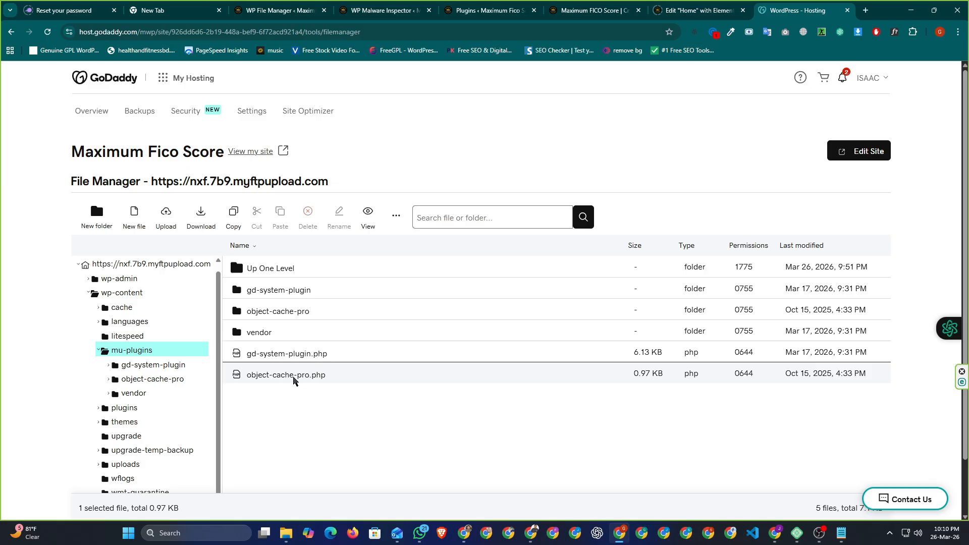
click(370, 222)
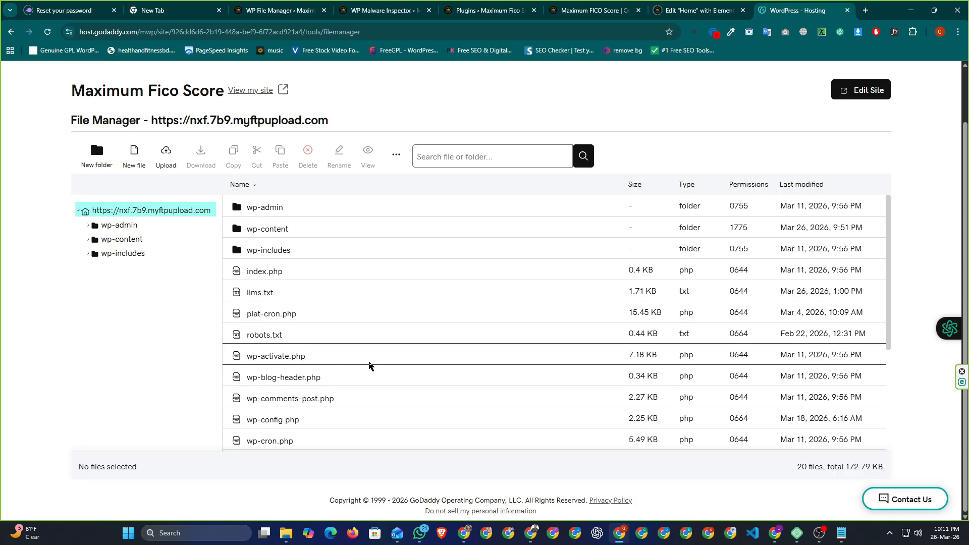
scroll(378, 360, down, 1)
scroll(379, 359, down, 1)
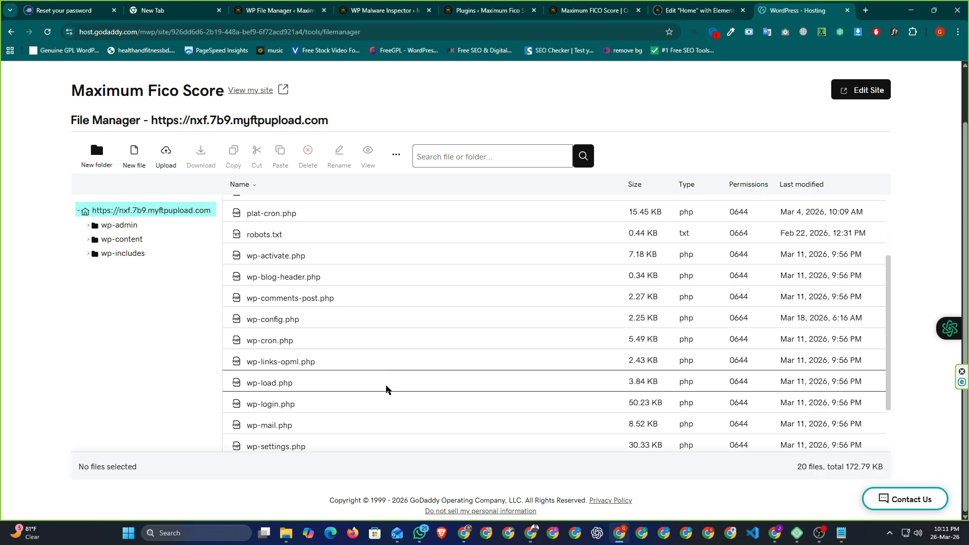
scroll(386, 386, up, 2)
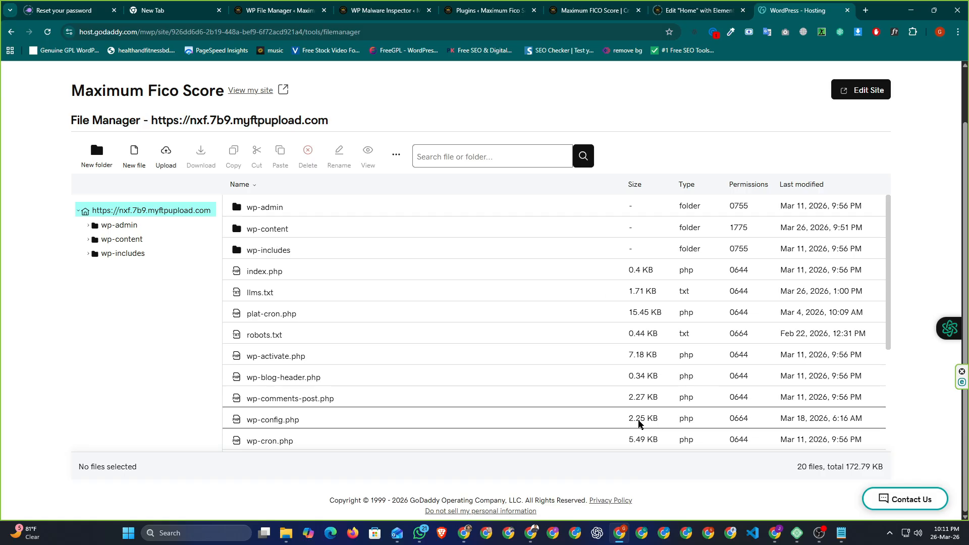
- Run a malware scan of core, plugins, themes, uploads, MU plugins and root files with entropy analysis enabled
mouse_move(619, 540)
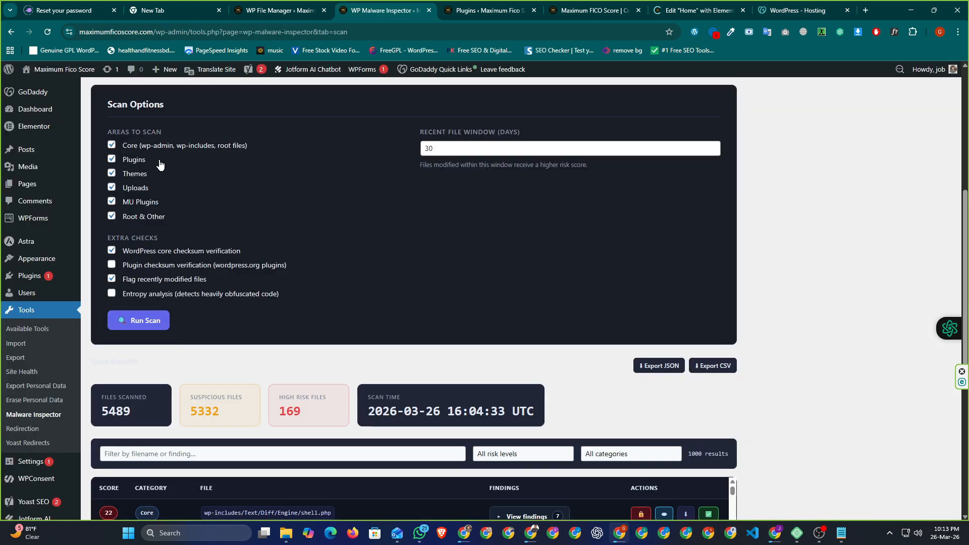
click(160, 324)
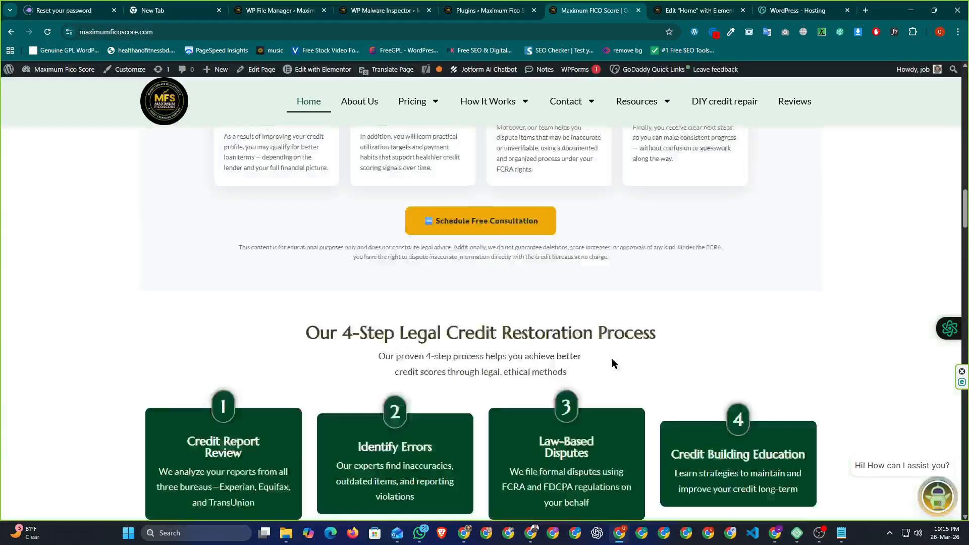
- Look over the site's home page, close its Maxi Ai chat window, and return to the running malware scan
scroll(612, 359, up, 10)
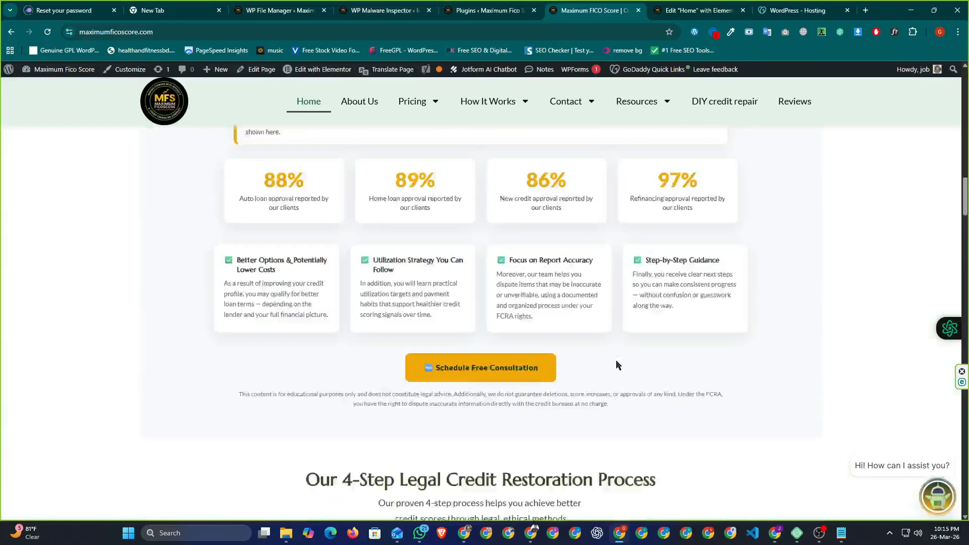
scroll(619, 367, up, 10)
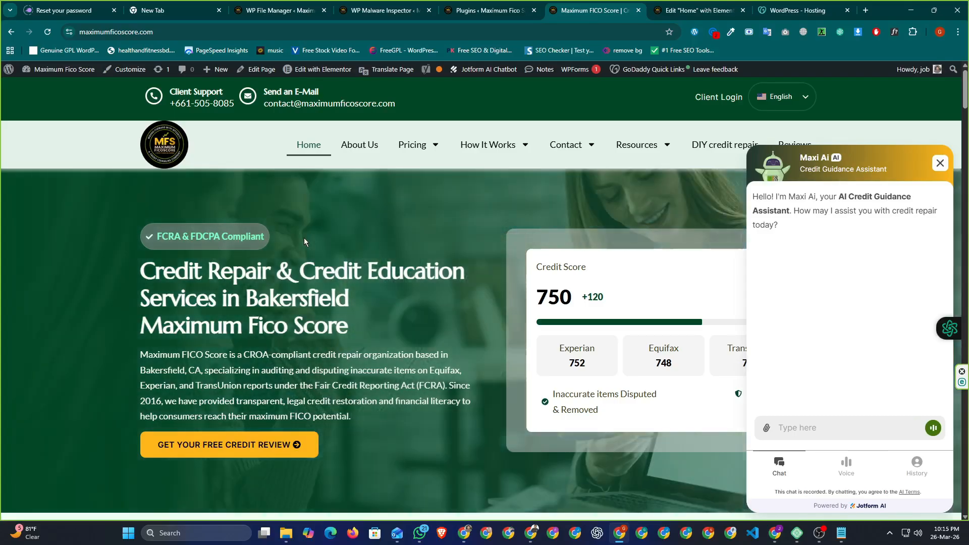
click(940, 162)
click(481, 6)
click(406, 6)
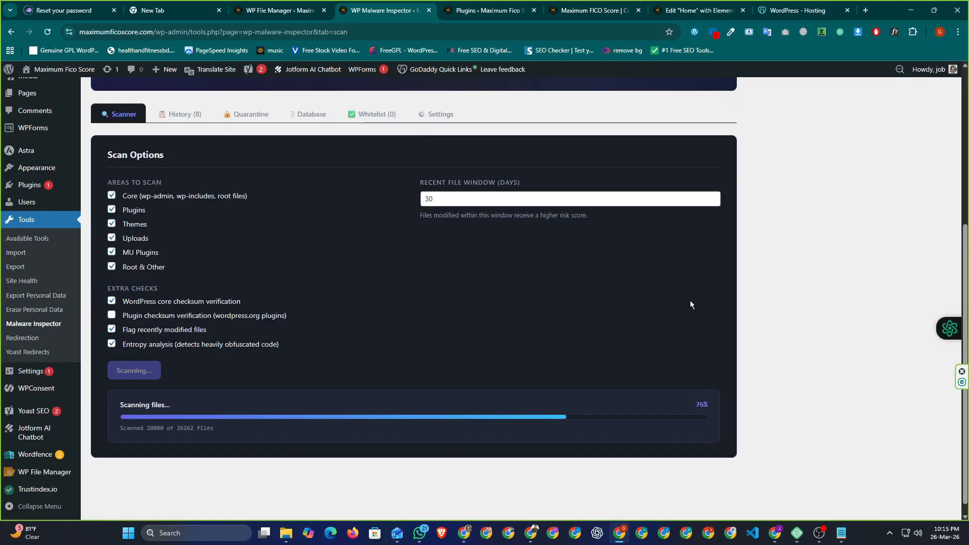
- Switch to the GoDaddy hosting settings and open the File Browser to inspect the files in the site's root folder
click(769, 10)
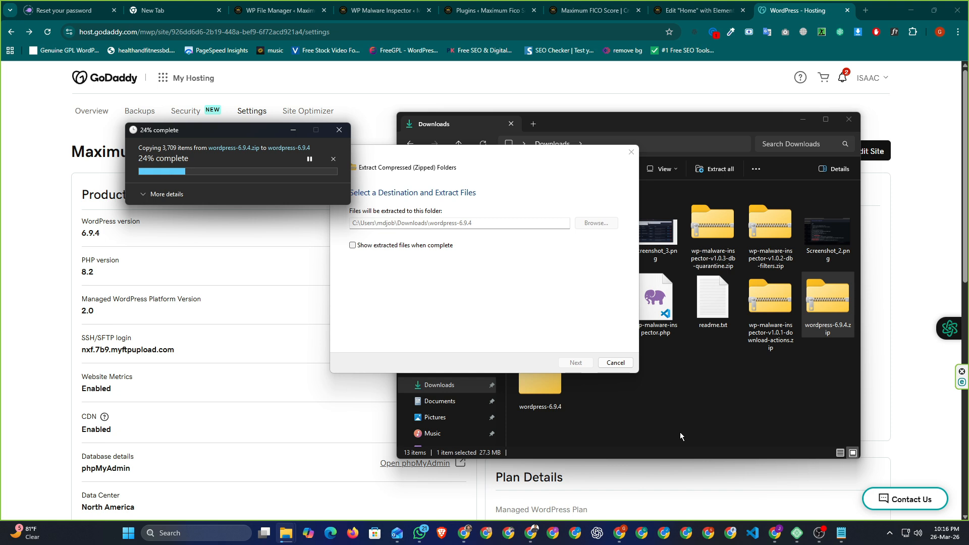
click(31, 237)
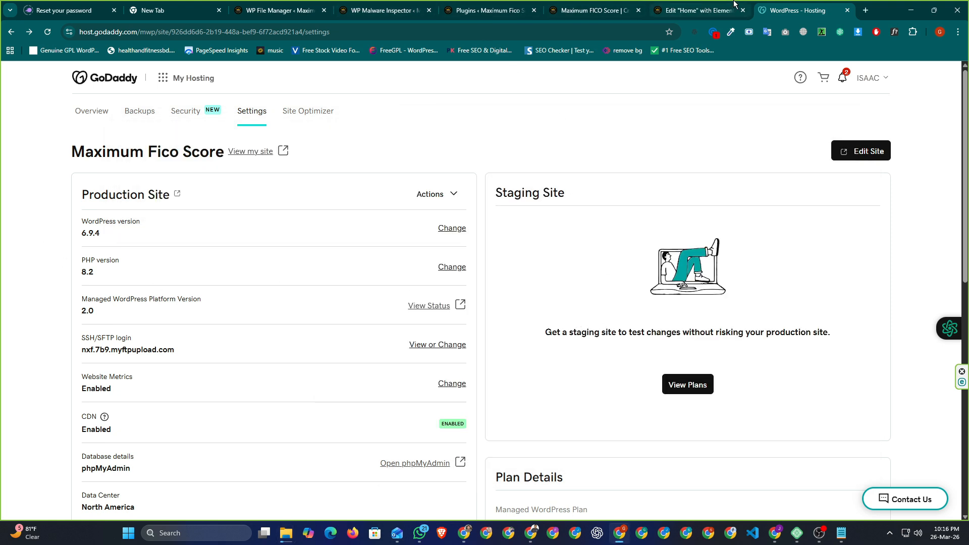
scroll(646, 393, down, 4)
scroll(819, 358, down, 3)
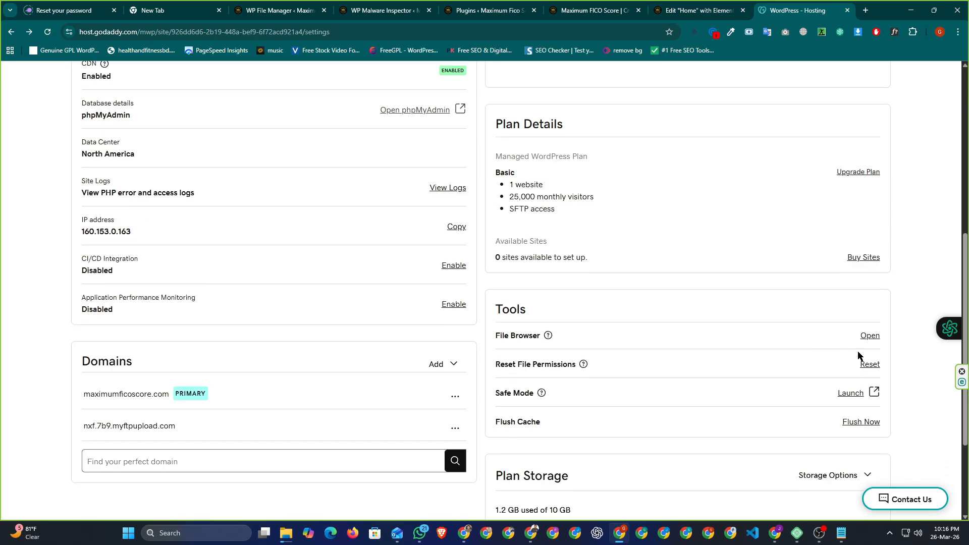
click(869, 336)
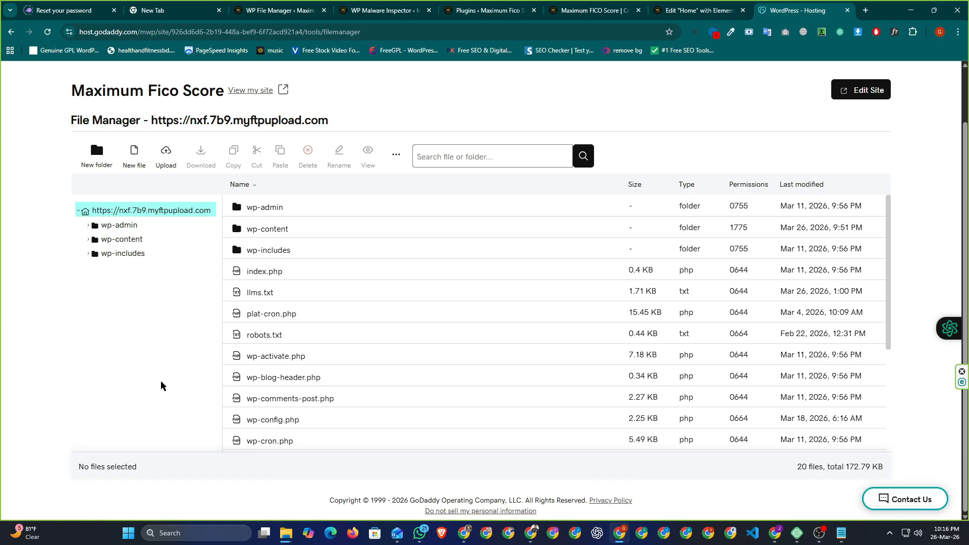
scroll(422, 341, down, 4)
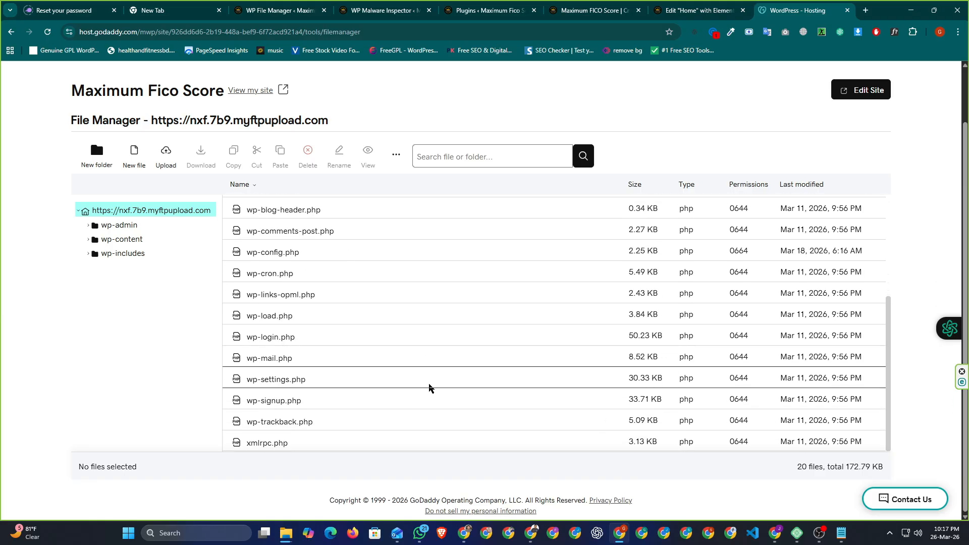
scroll(429, 393, up, 4)
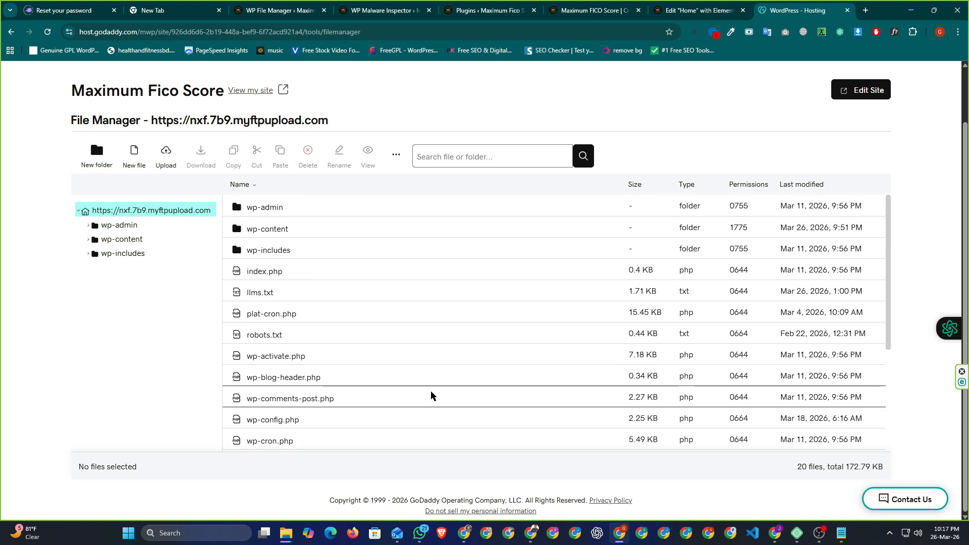
scroll(432, 390, down, 1)
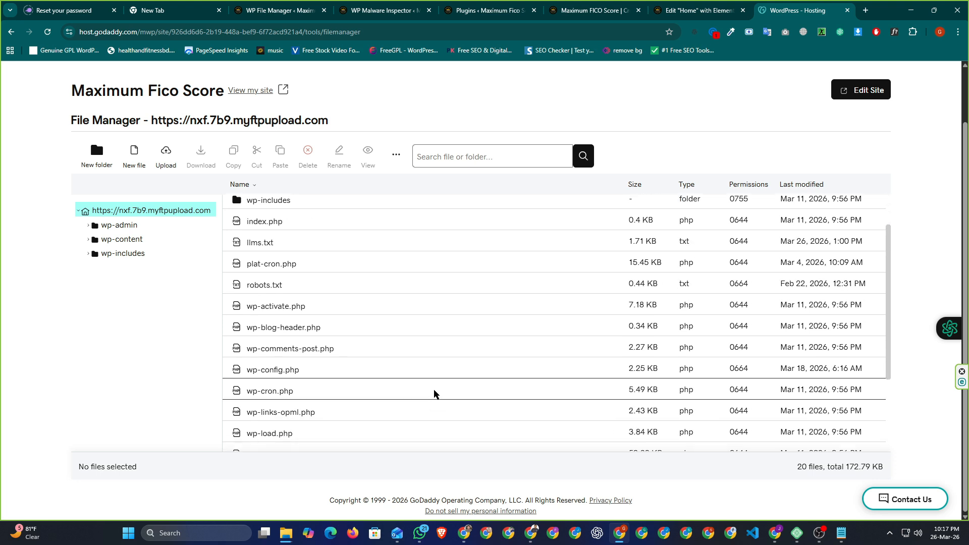